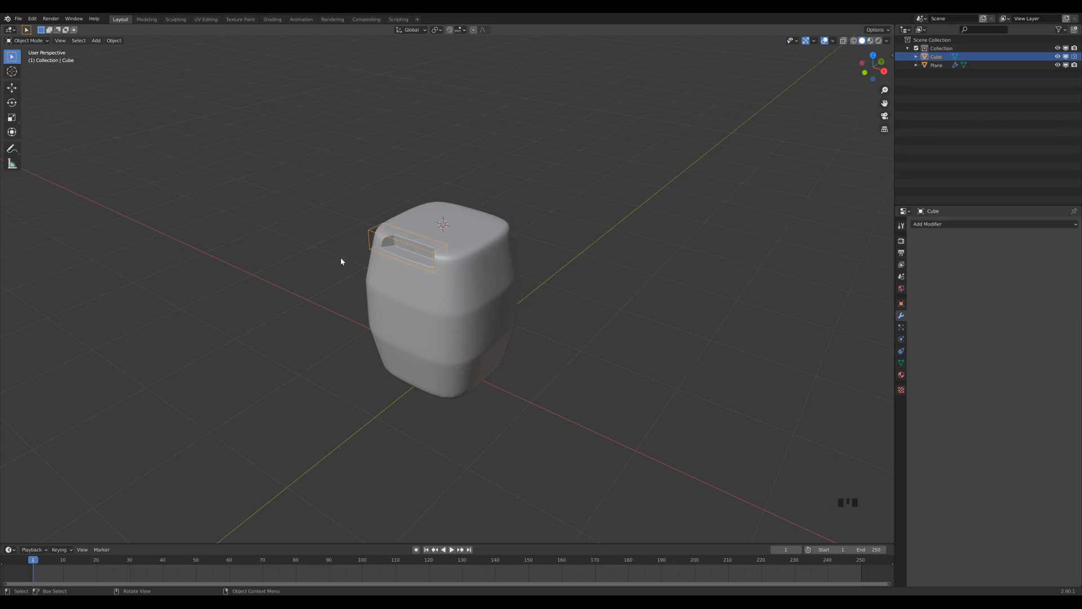
Step: Add a Mirror modifier to the handle cutter cube and mirror it on the Y axis only
click(927, 225)
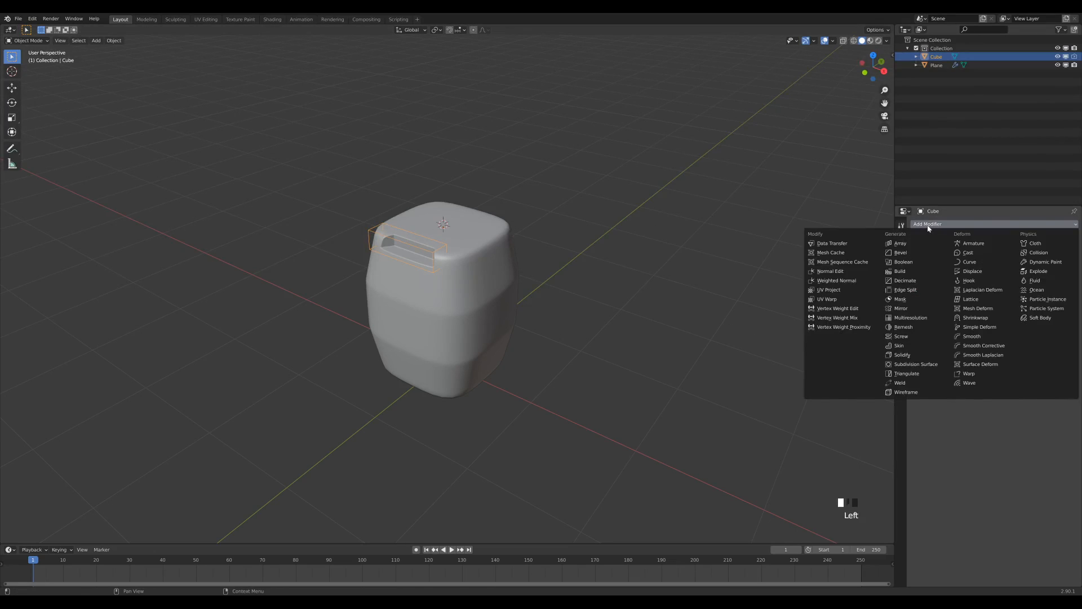
click(912, 309)
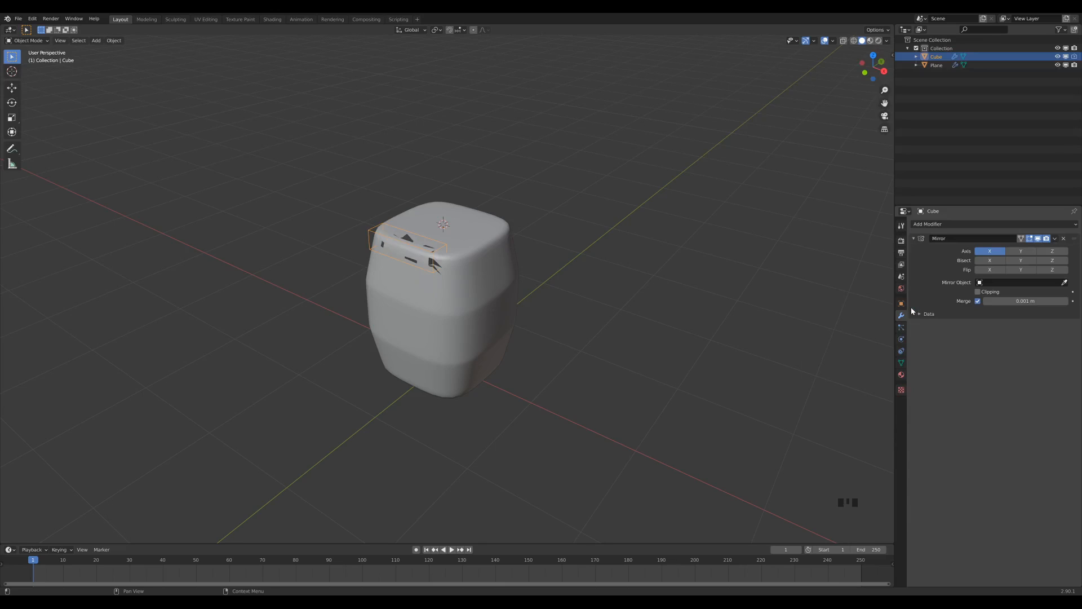
click(1019, 252)
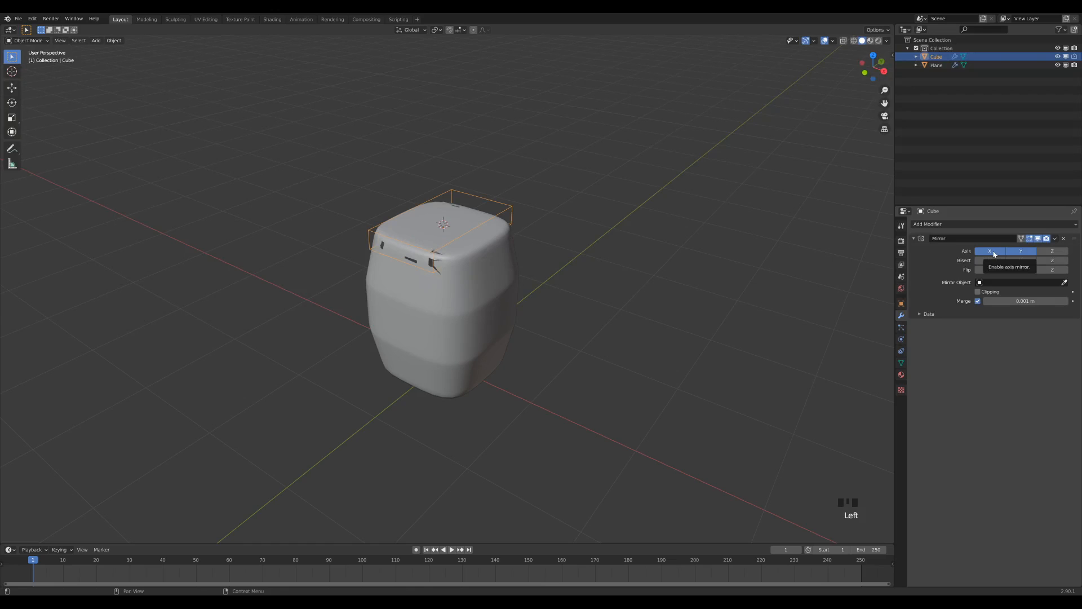
click(994, 254)
middle_drag(563, 180, 625, 243)
scroll(449, 248, up, 3)
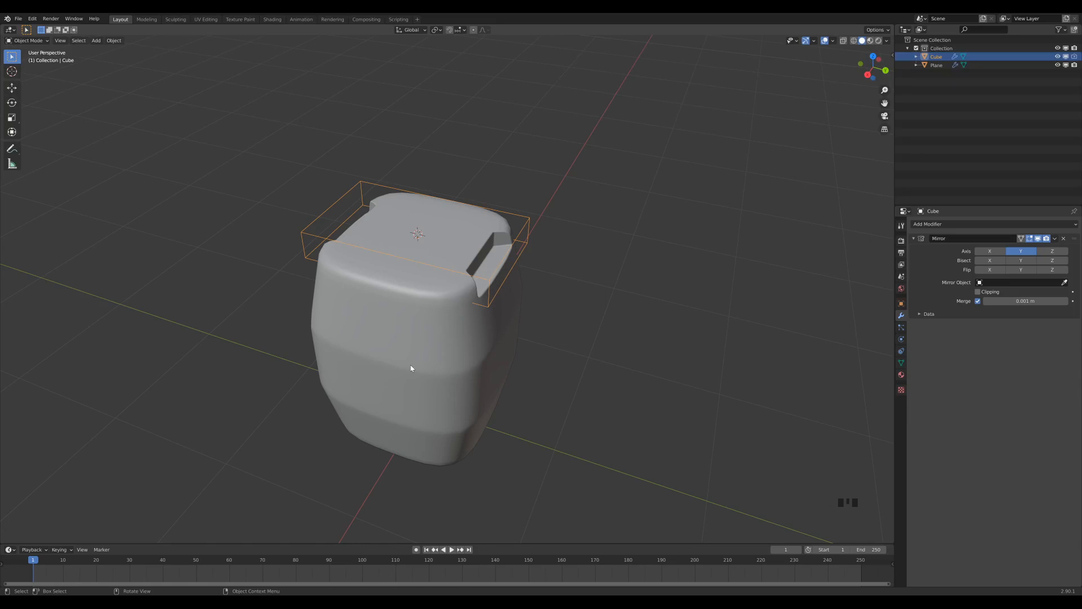
middle_drag(481, 369, 635, 223)
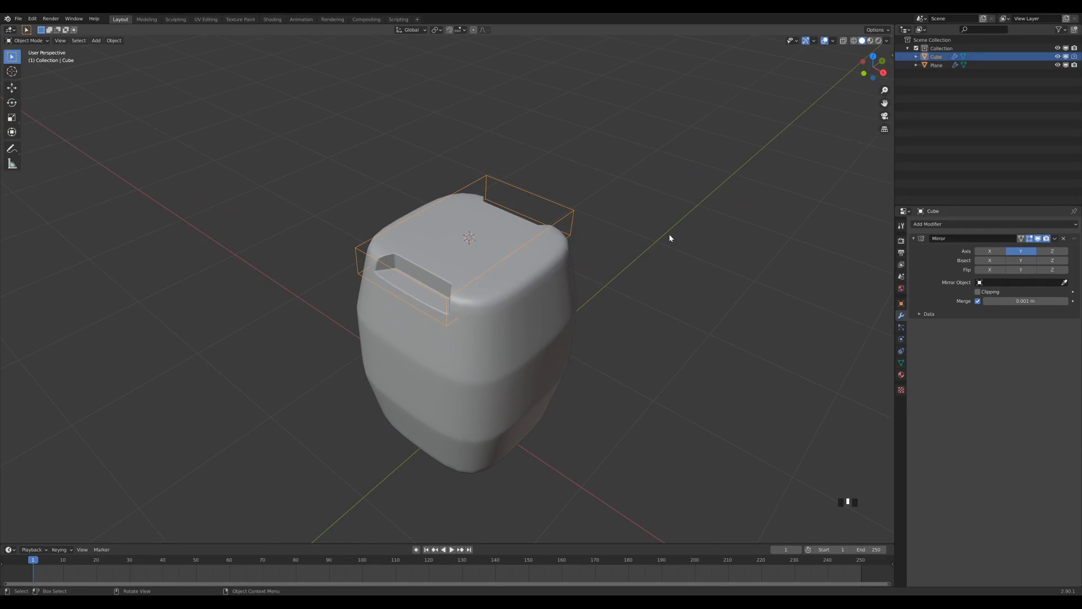
Step: Make a linked duplicate of the mirrored handle cutter in place and rotate it 90° about the Z axis
key(alt)
key(alt+d)
click(669, 234)
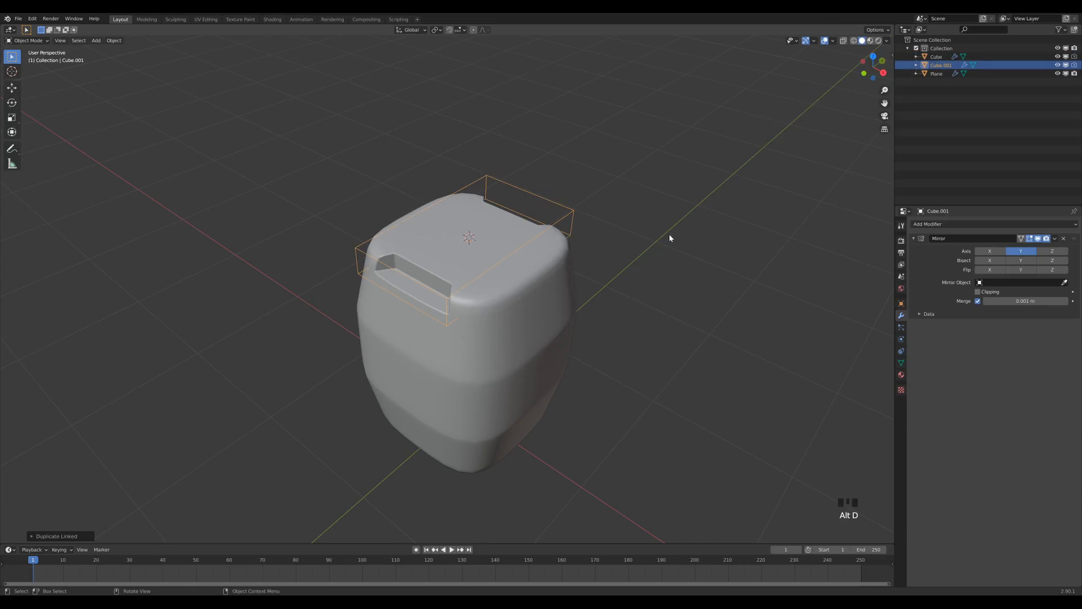
key(r)
key(z)
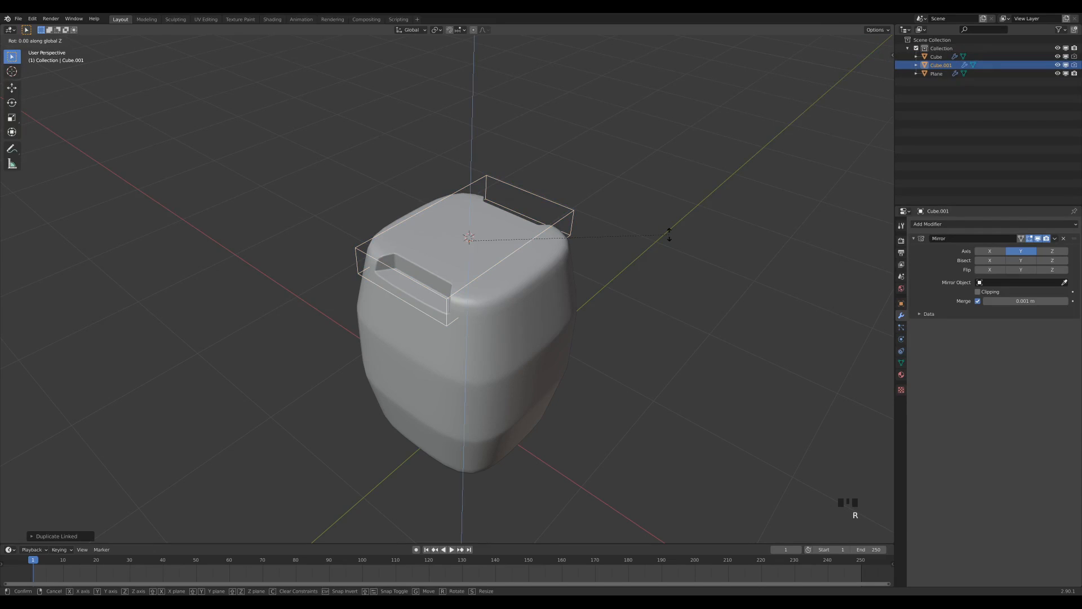
text(90)
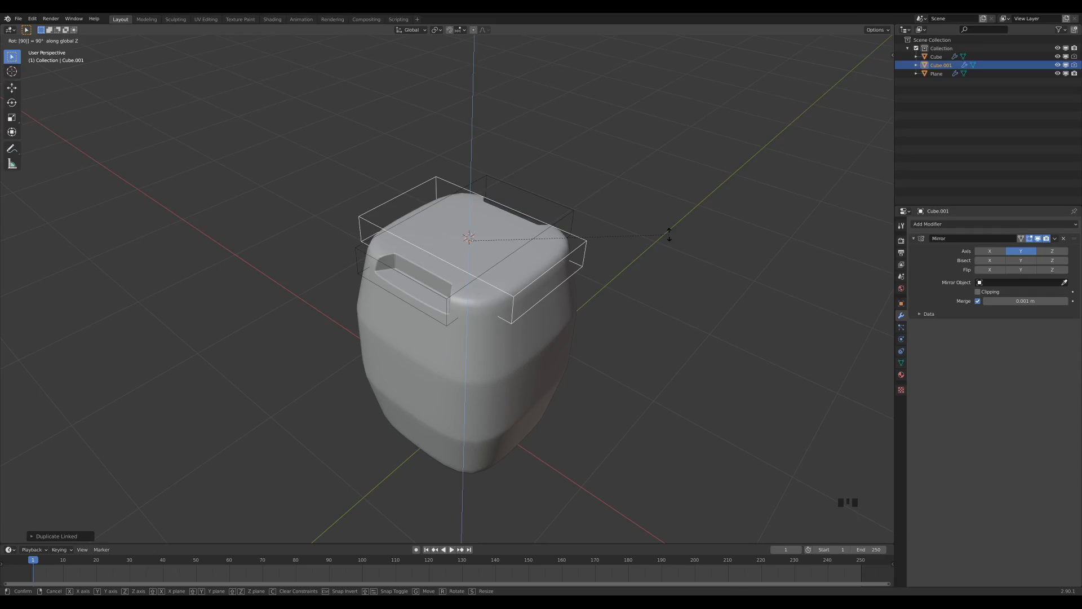
key(Return)
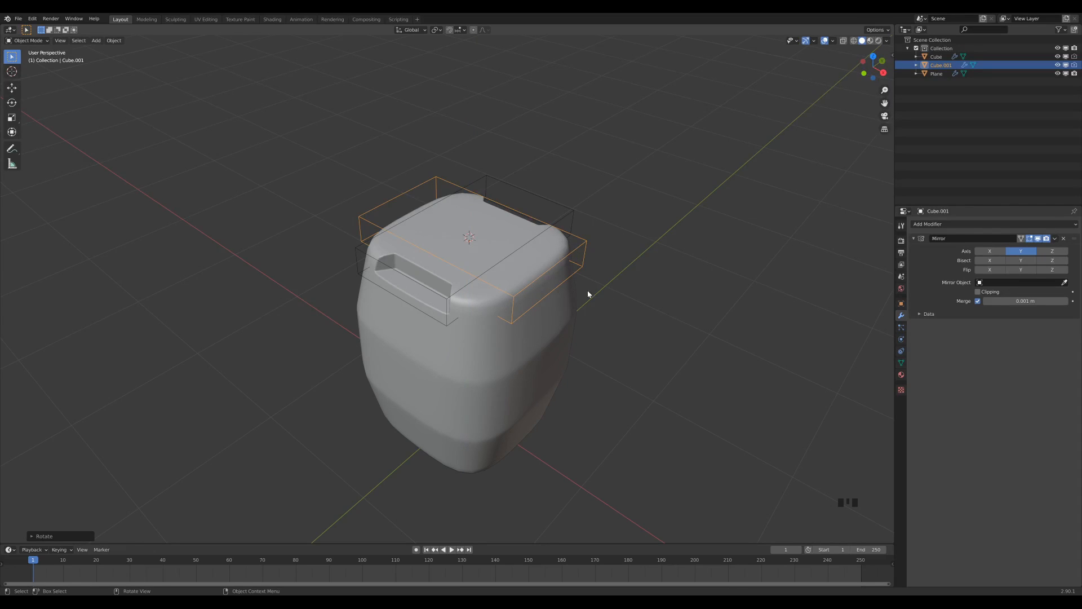
key(Tab)
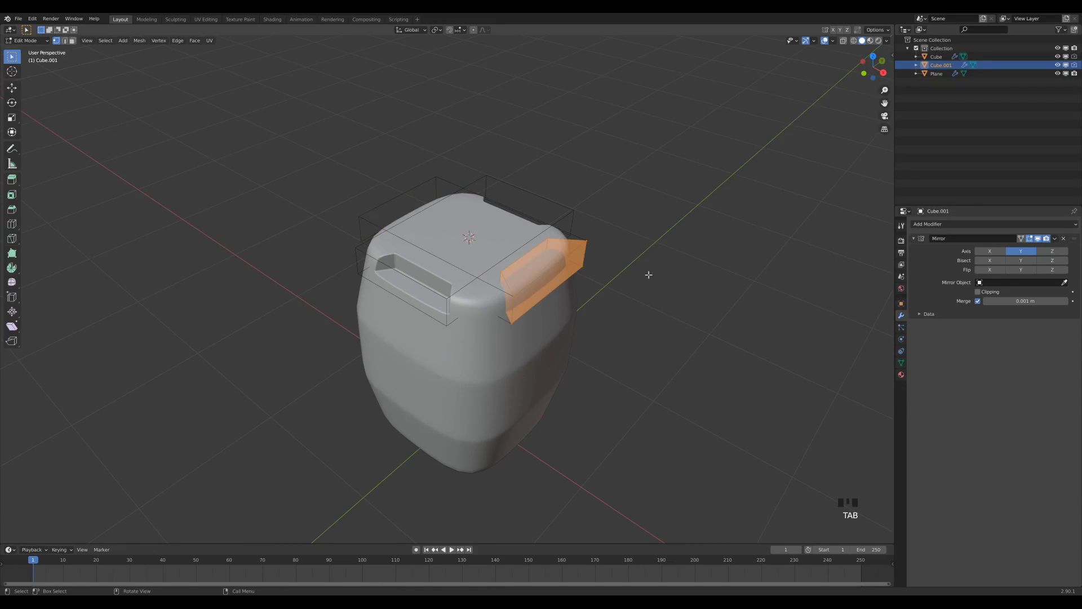
key(Tab)
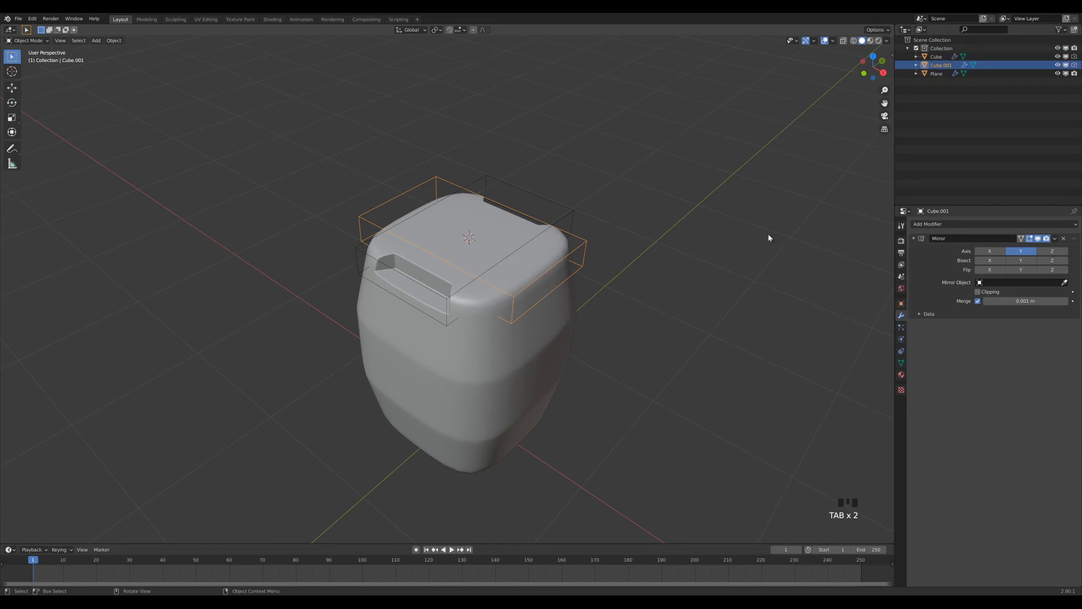
Step: Cut the rotated handle cutter out of the barrel with a Bool Tool Difference brush
click(914, 239)
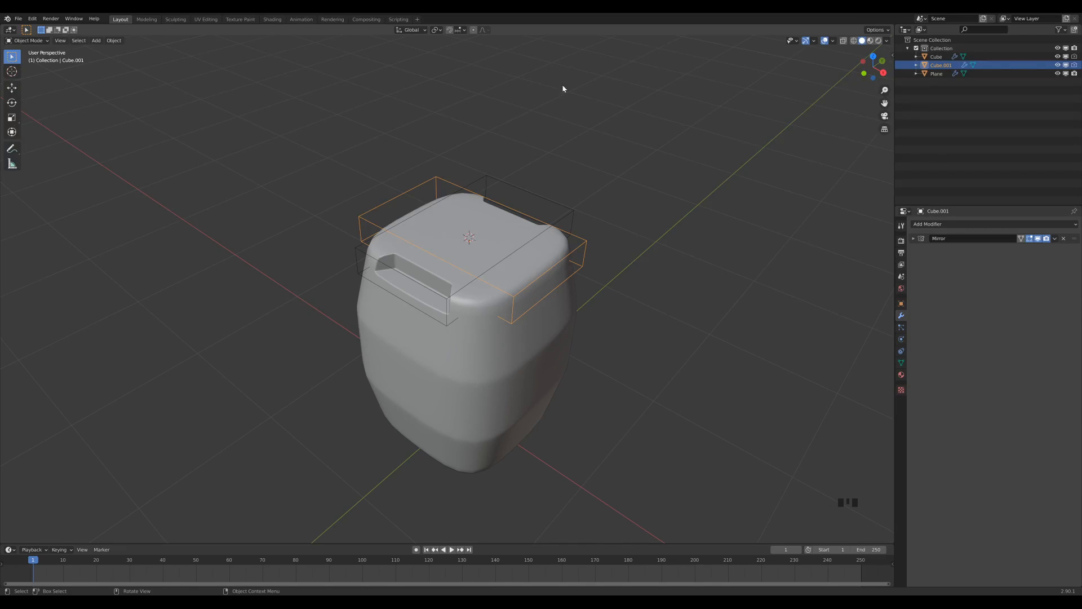
shift+click(550, 337)
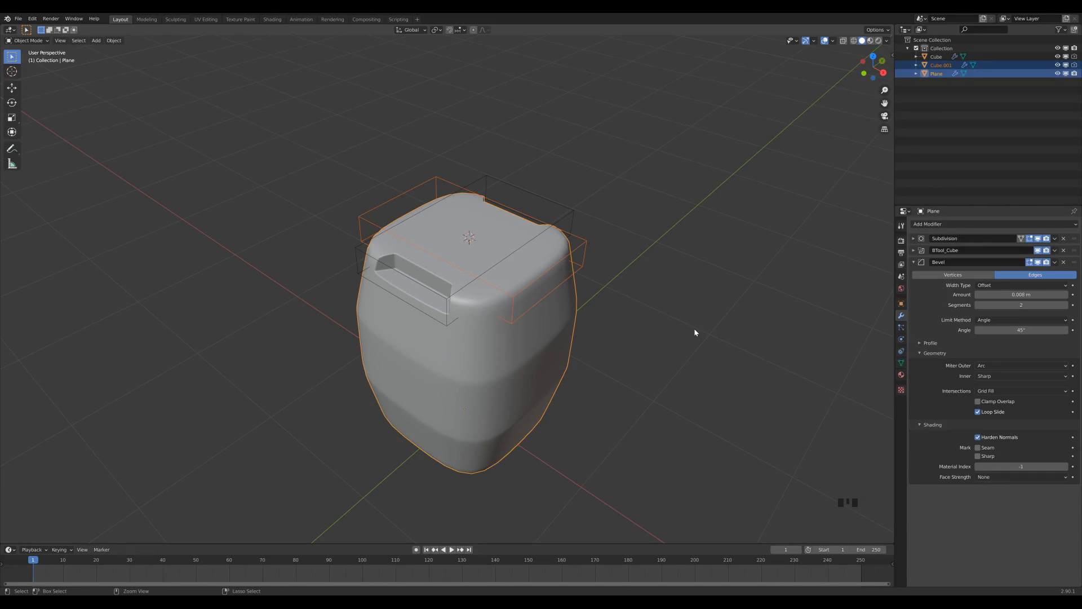
key(ctrl+KP_Subtract)
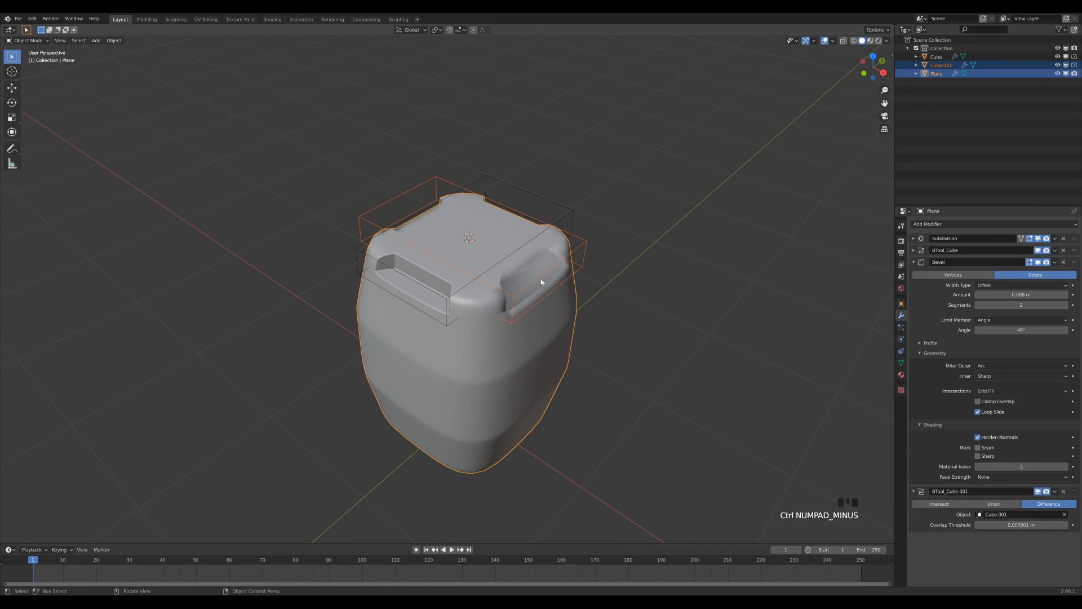
scroll(690, 262, up, 1)
click(690, 262)
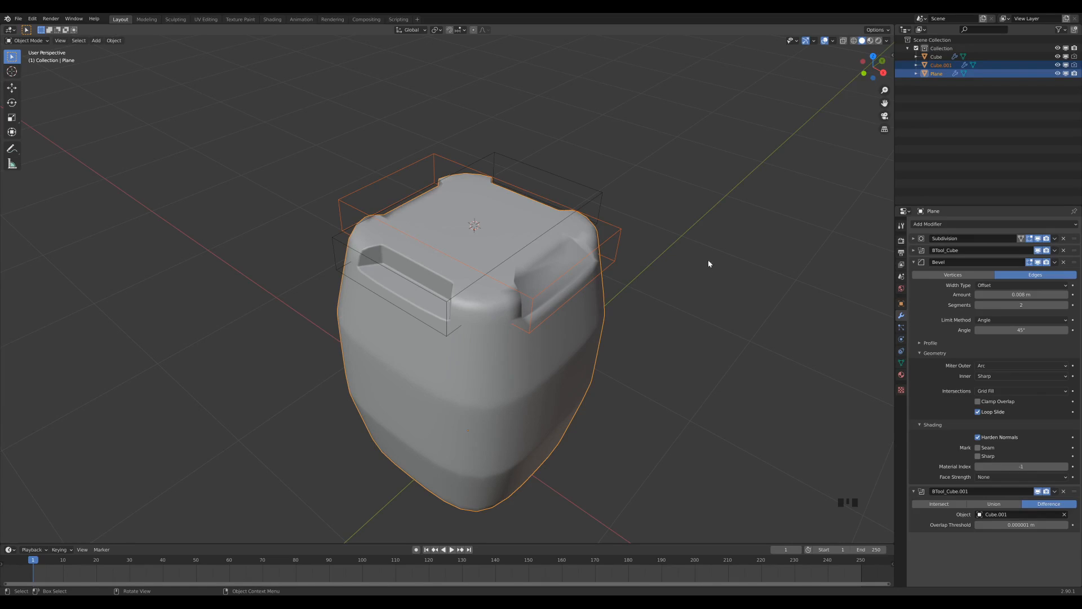
Step: Move the barrel's BTool_Cube.001 boolean modifier above the Bevel modifier in the stack
click(915, 263)
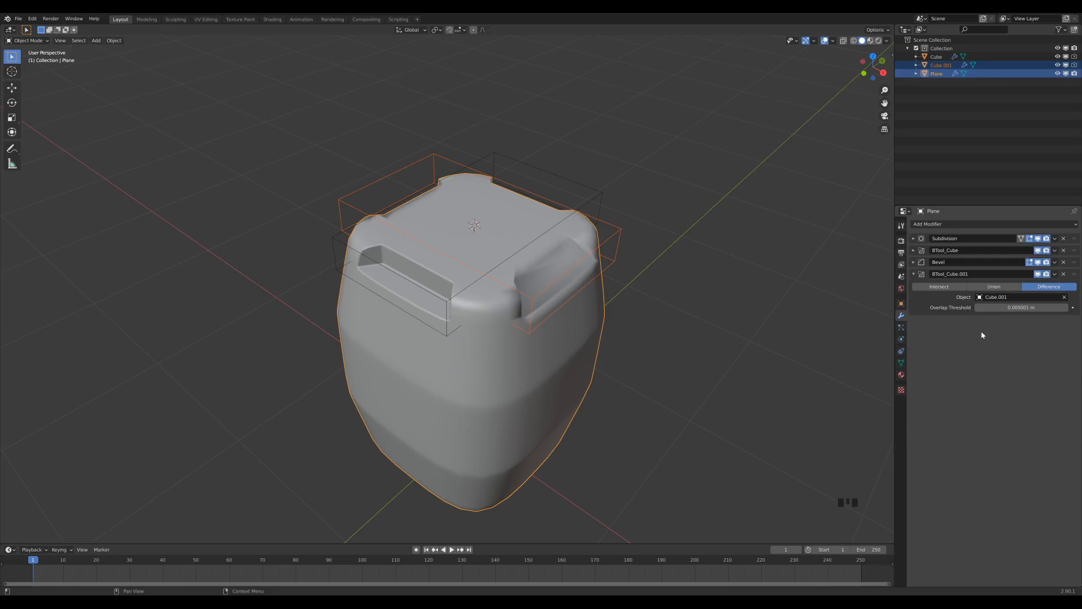
click(1075, 277)
drag(1075, 278, 1075, 263)
middle_drag(580, 313, 618, 285)
scroll(616, 285, down, 2)
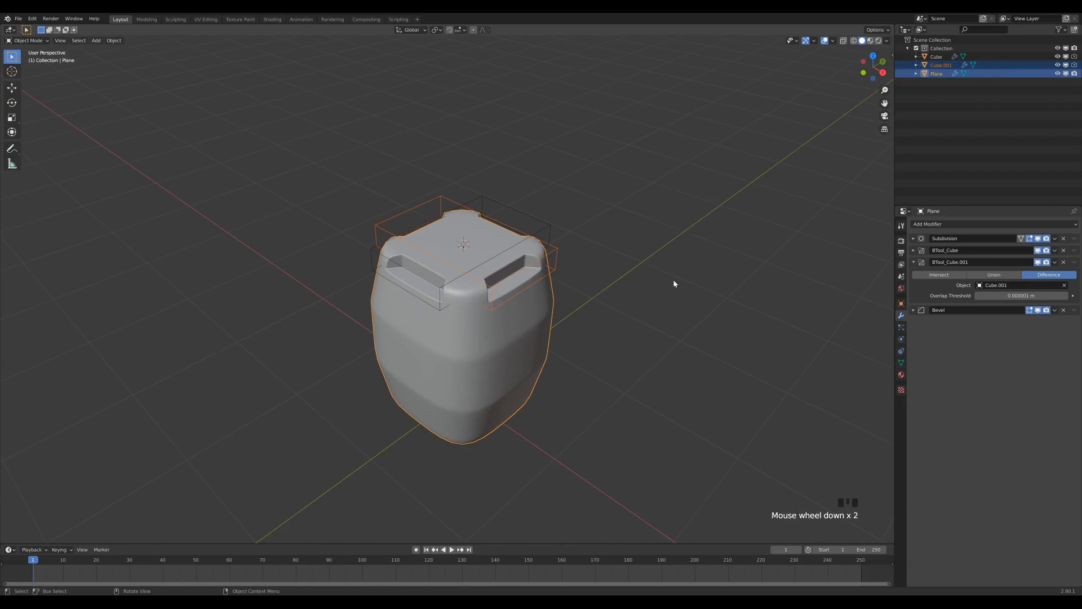
click(914, 262)
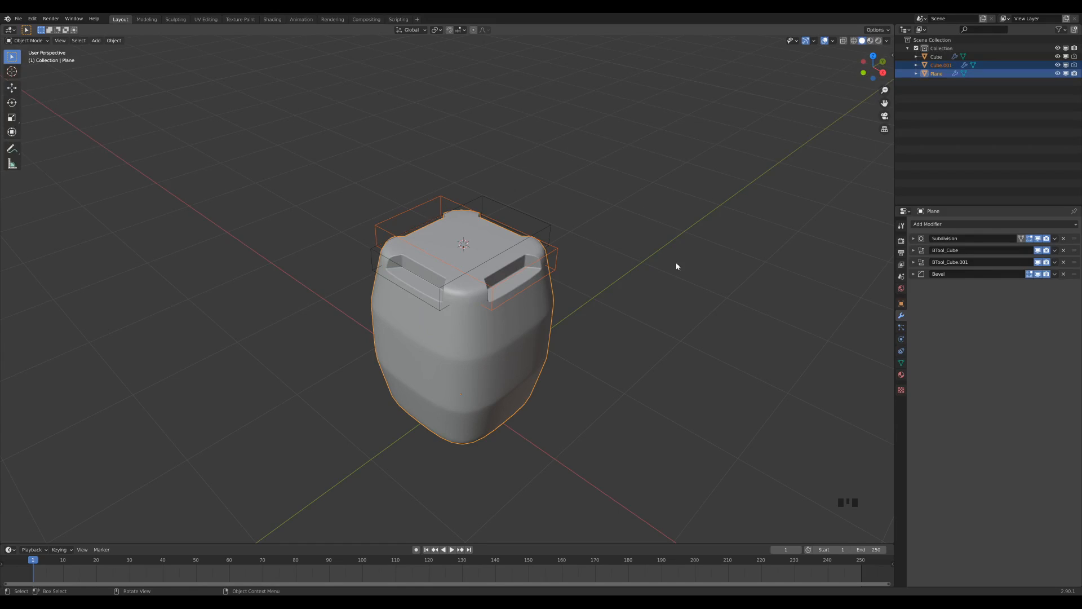
middle_drag(665, 375, 676, 363)
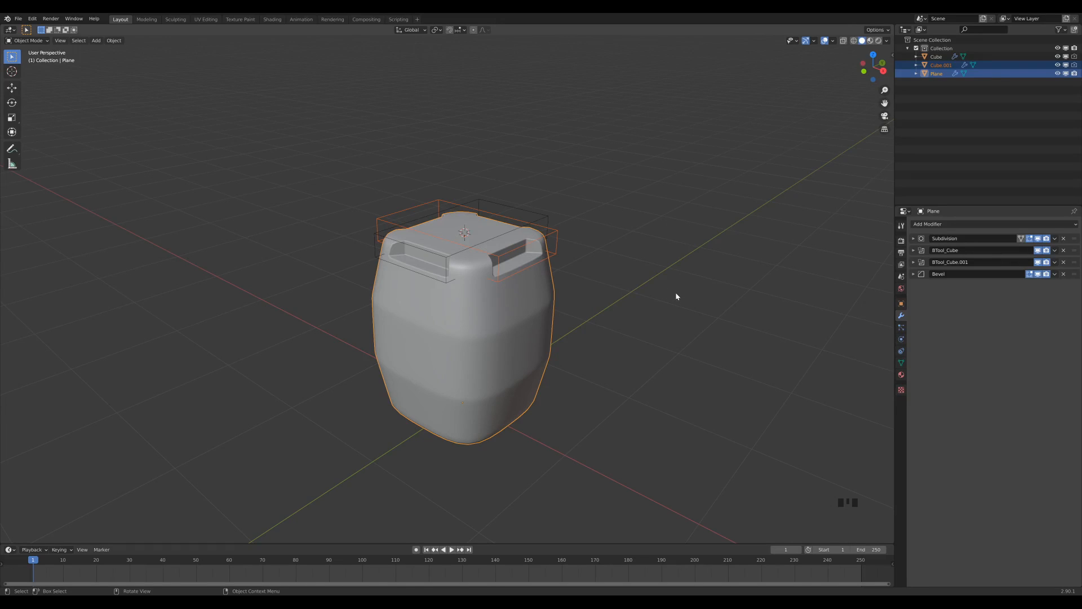
Step: Duplicate the barrel and its selected cutter in place, leaving only the Plane.001 copy selected
key(shift)
key(shift+d)
right_click(676, 292)
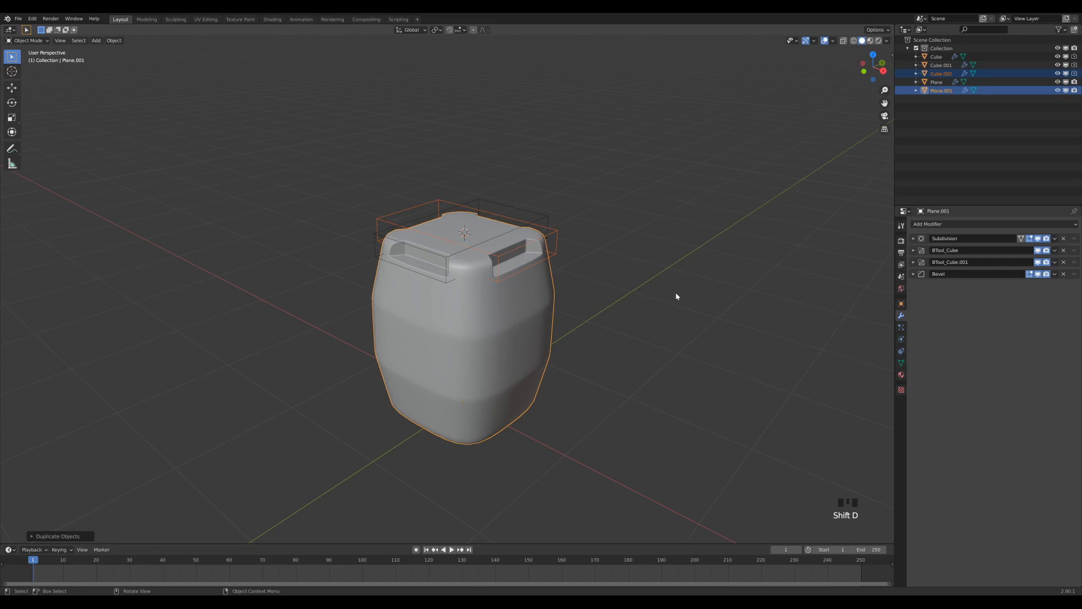
click(938, 93)
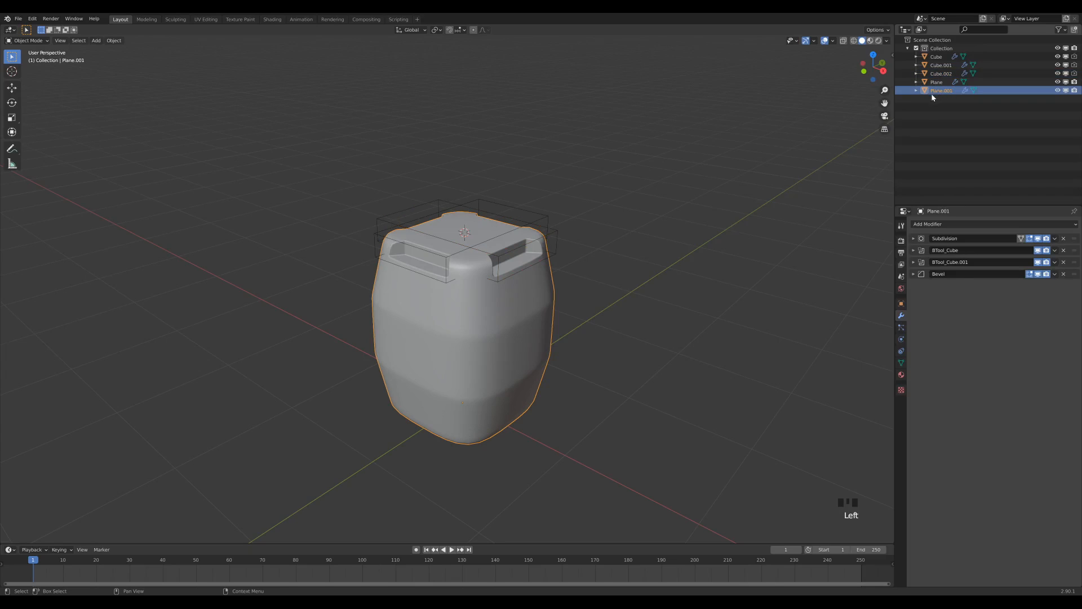
Step: Remove the Bevel and both boolean modifiers from the Plane.001 barrel copy and apply its Subdivision modifier
click(1064, 274)
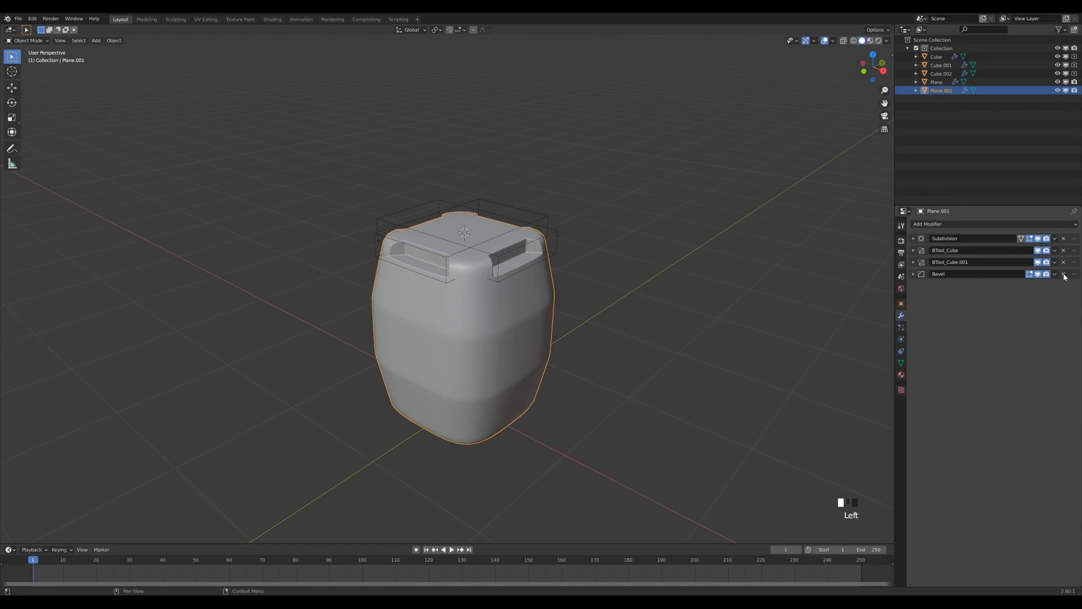
click(1063, 262)
click(1064, 250)
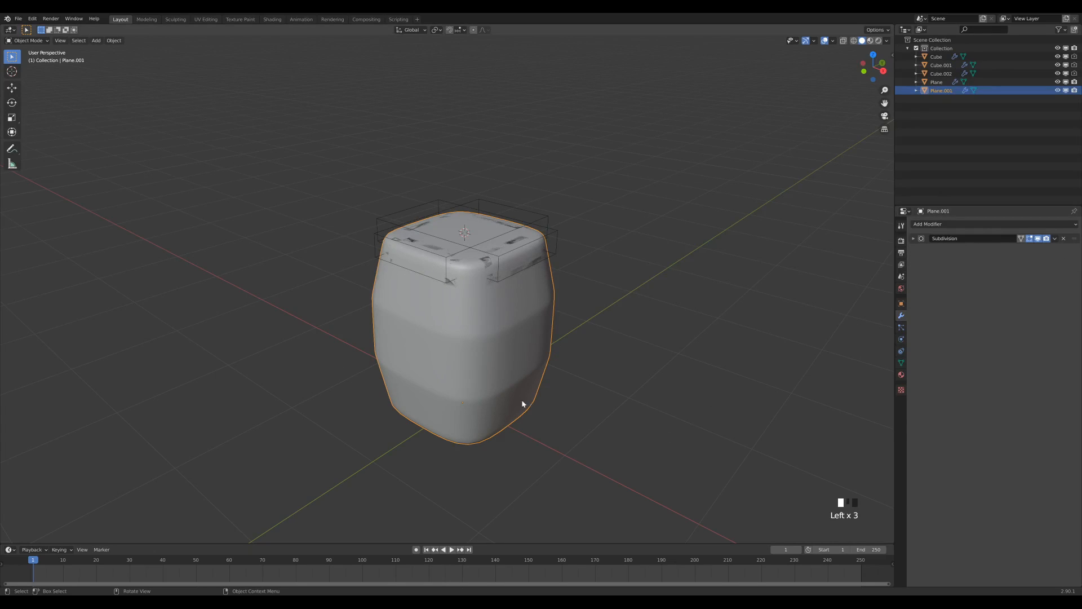
click(1055, 239)
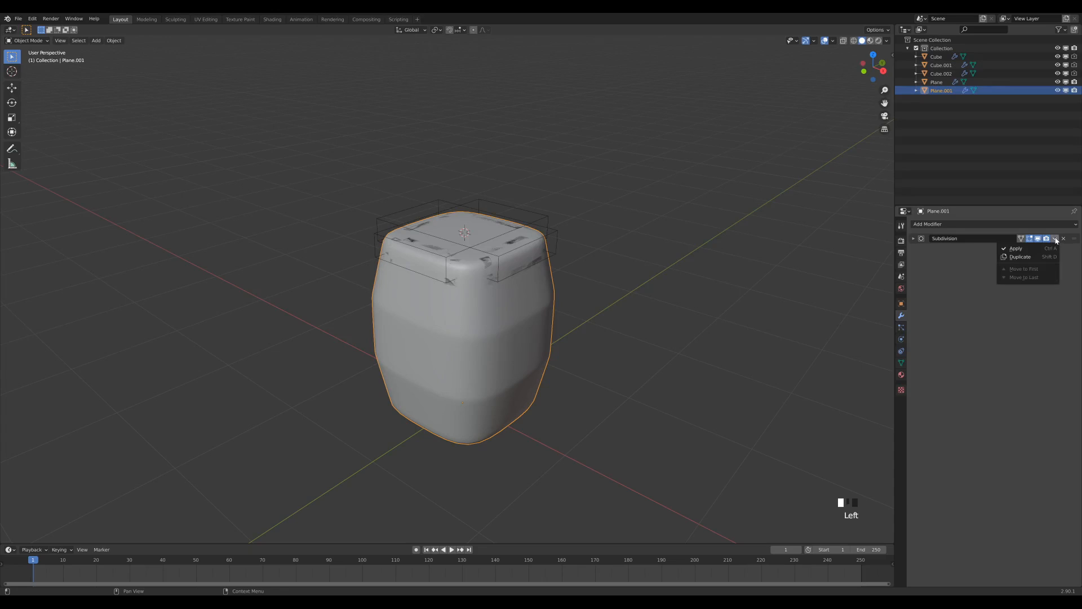
click(1017, 249)
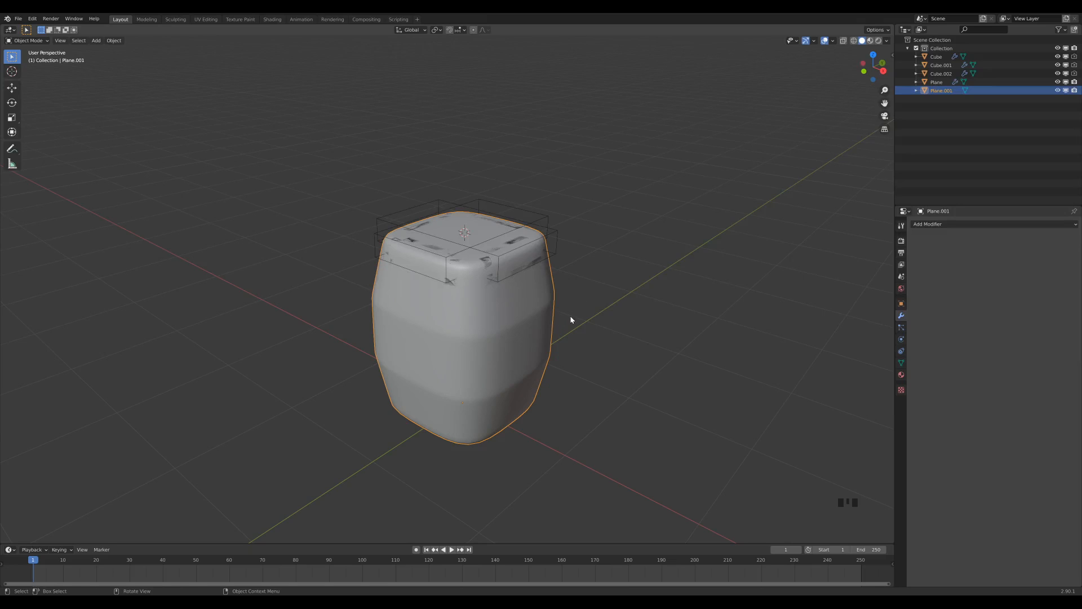
Step: Duplicate the two narrow horizontal face loops bordering the barrel copy's middle band and separate them into their own object
key(Tab)
scroll(664, 404, up, 2)
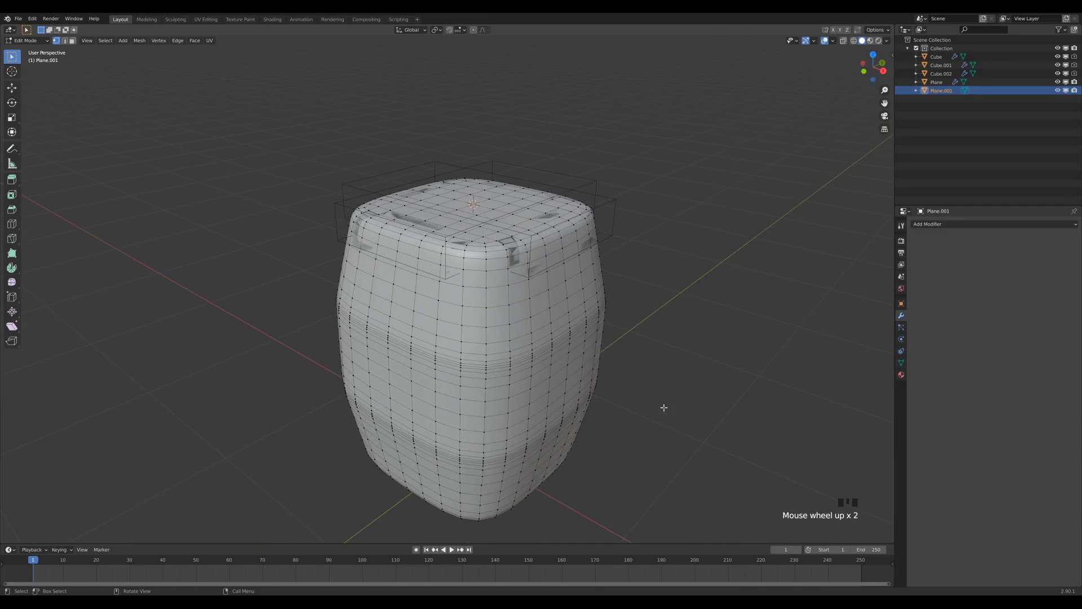
shift+middle_drag(635, 423, 645, 340)
scroll(638, 349, up, 1)
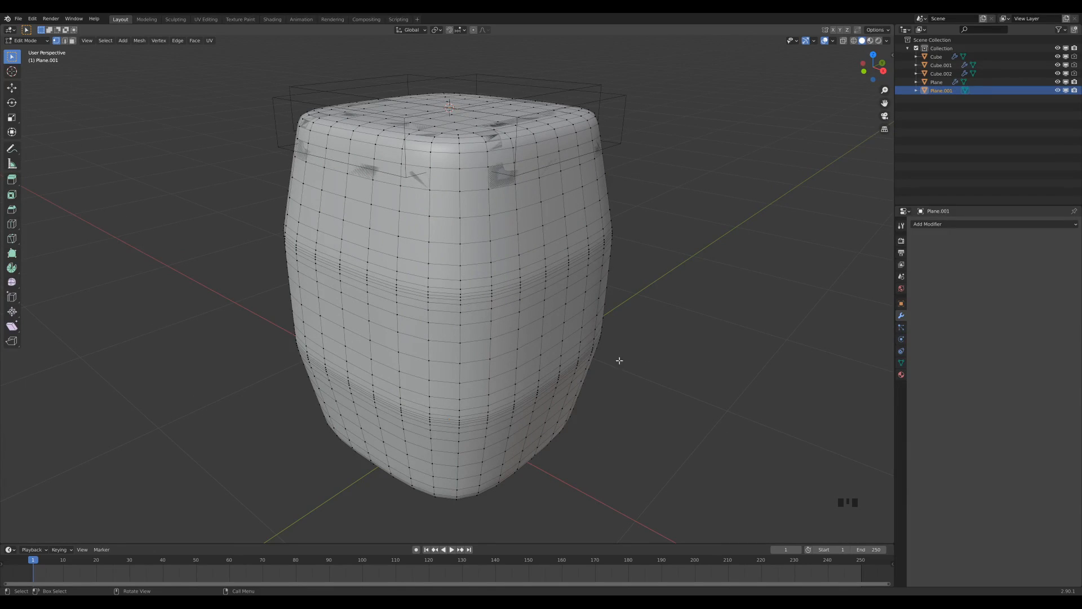
key(3)
scroll(678, 376, up, 2)
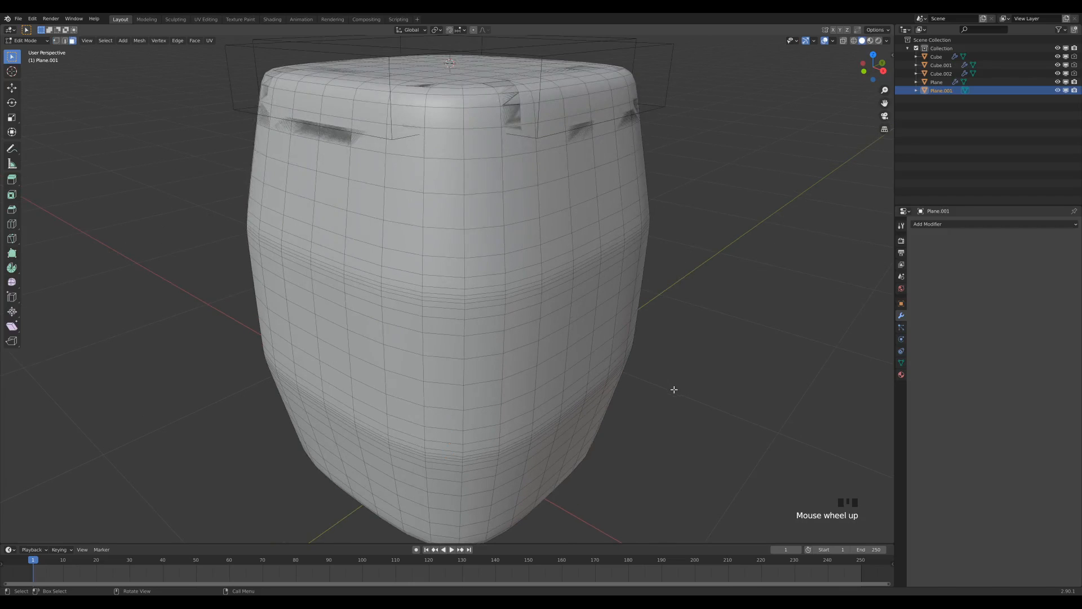
alt+click(472, 299)
middle_drag(473, 299, 592, 364)
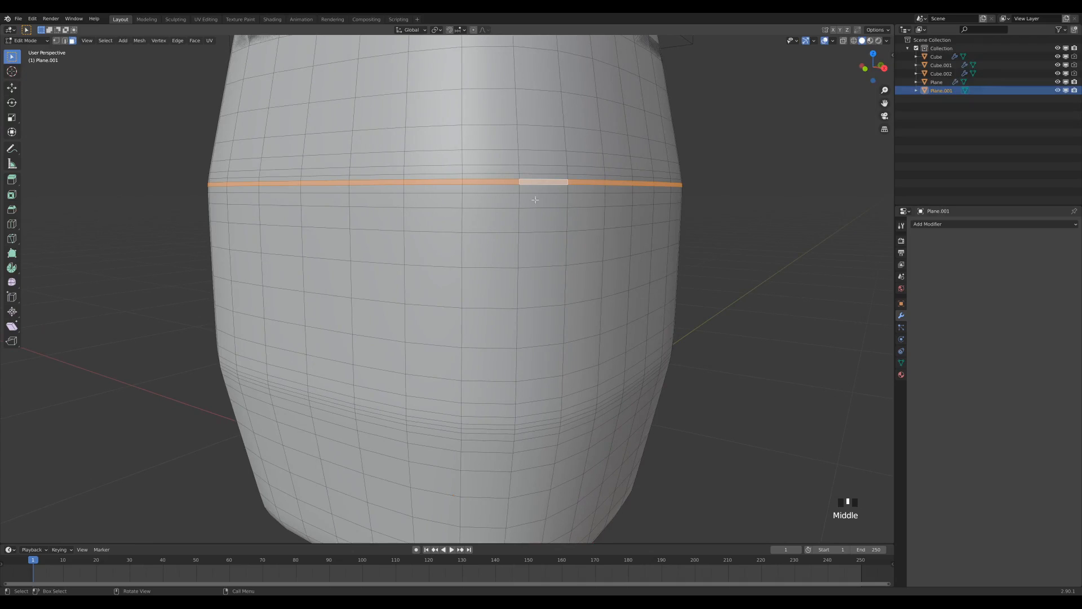
middle_drag(637, 224, 678, 203)
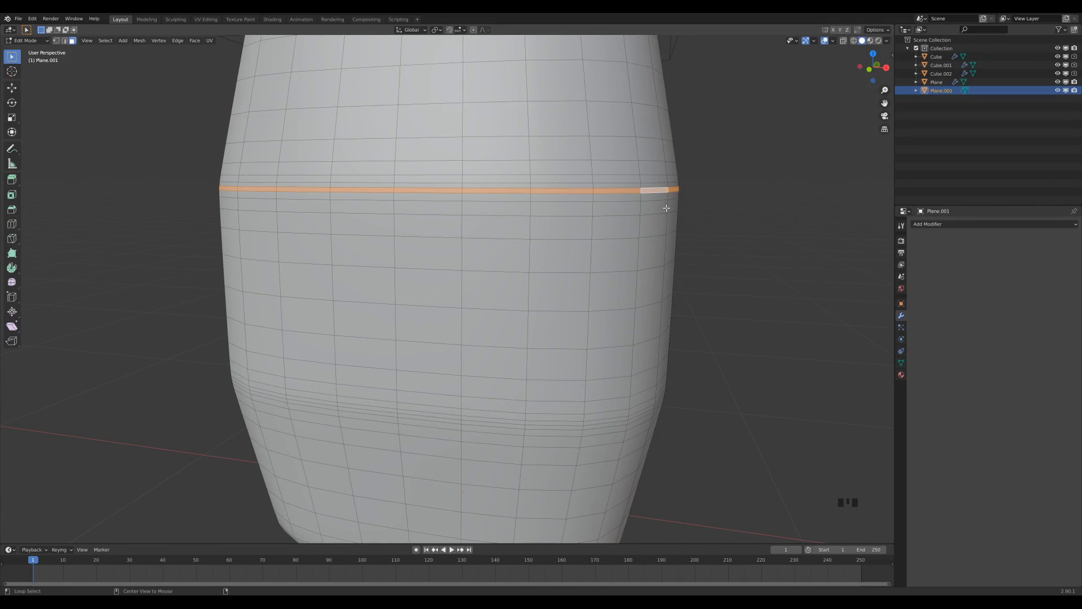
middle_drag(666, 205, 680, 342)
scroll(482, 389, down, 2)
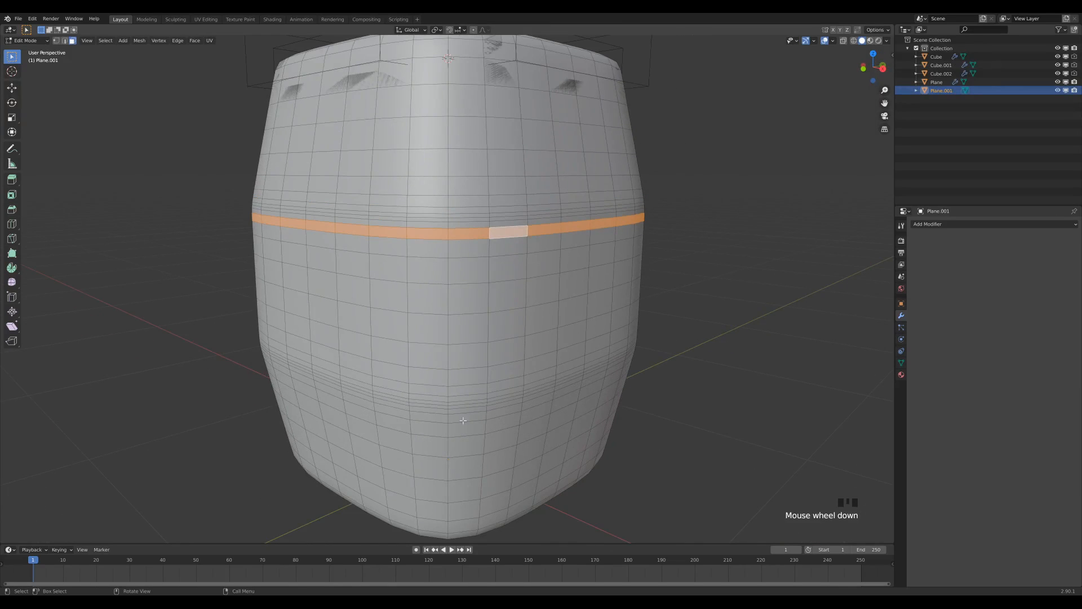
alt+shift+click(488, 388)
scroll(687, 252, down, 2)
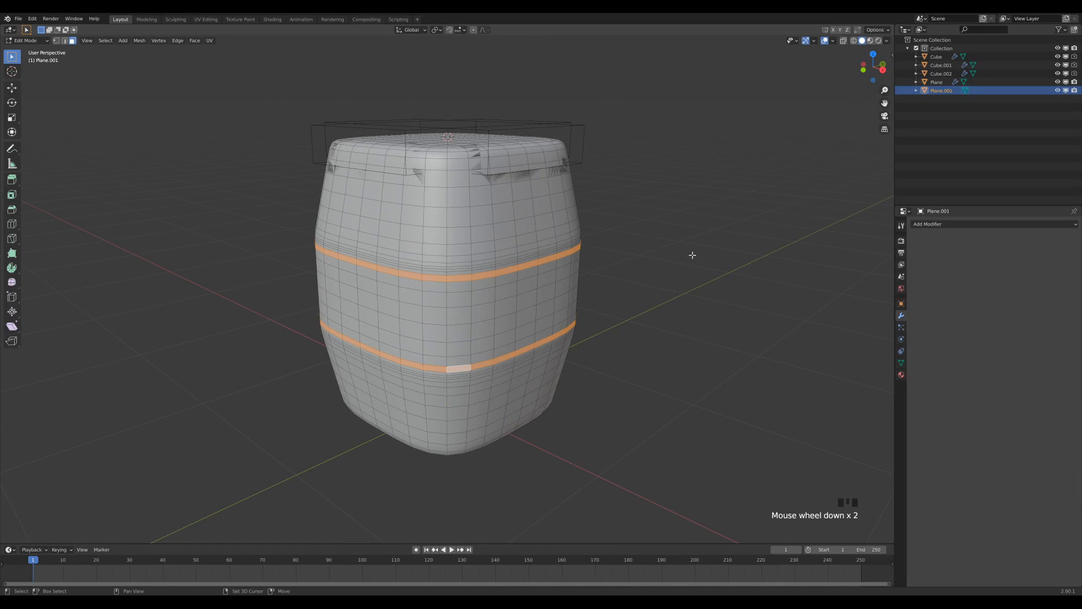
key(shift+d)
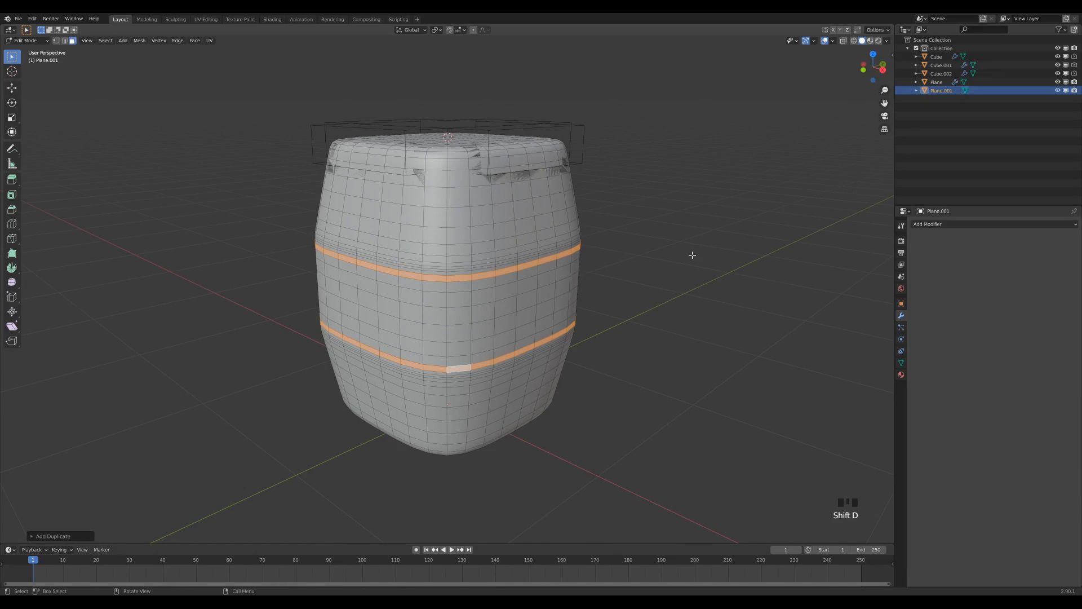
key(p)
click(692, 255)
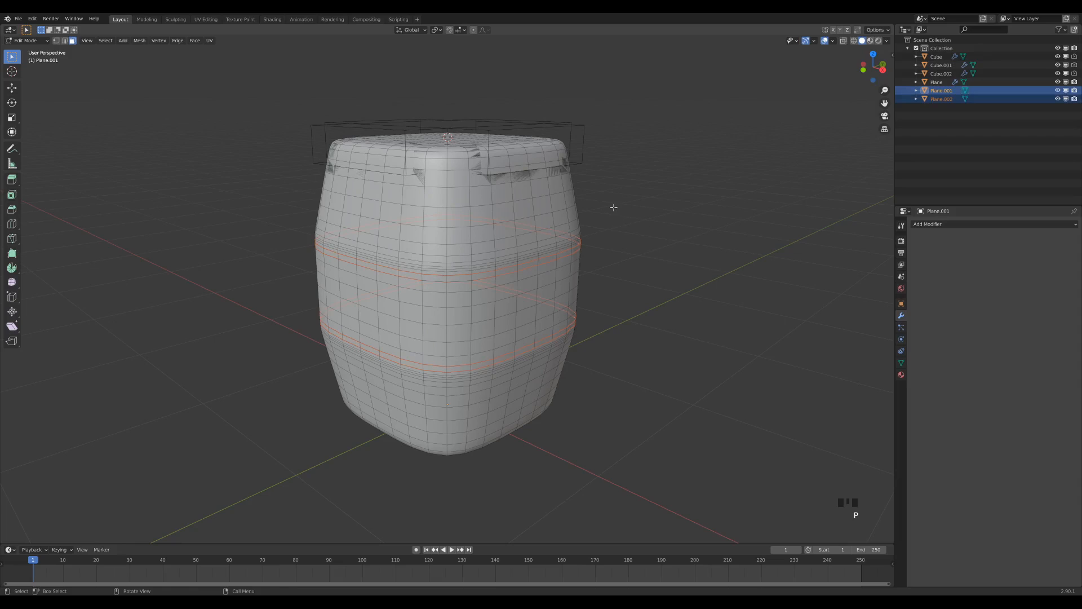
key(Tab)
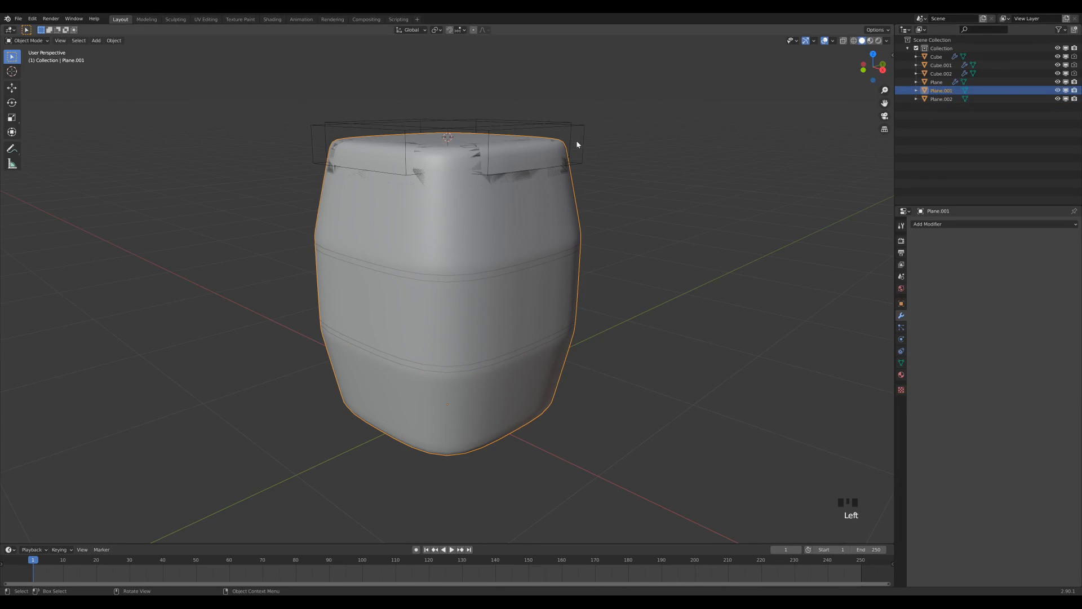
Step: Delete the Plane.001 barrel copy and select all faces of the separated Plane.002 loops in edit mode
key(x)
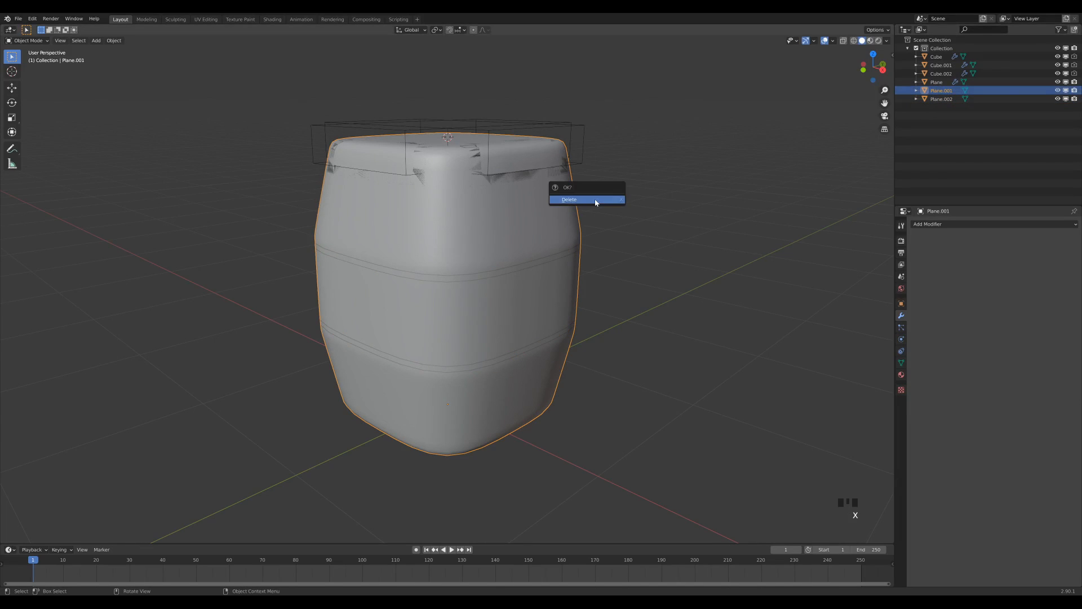
click(596, 200)
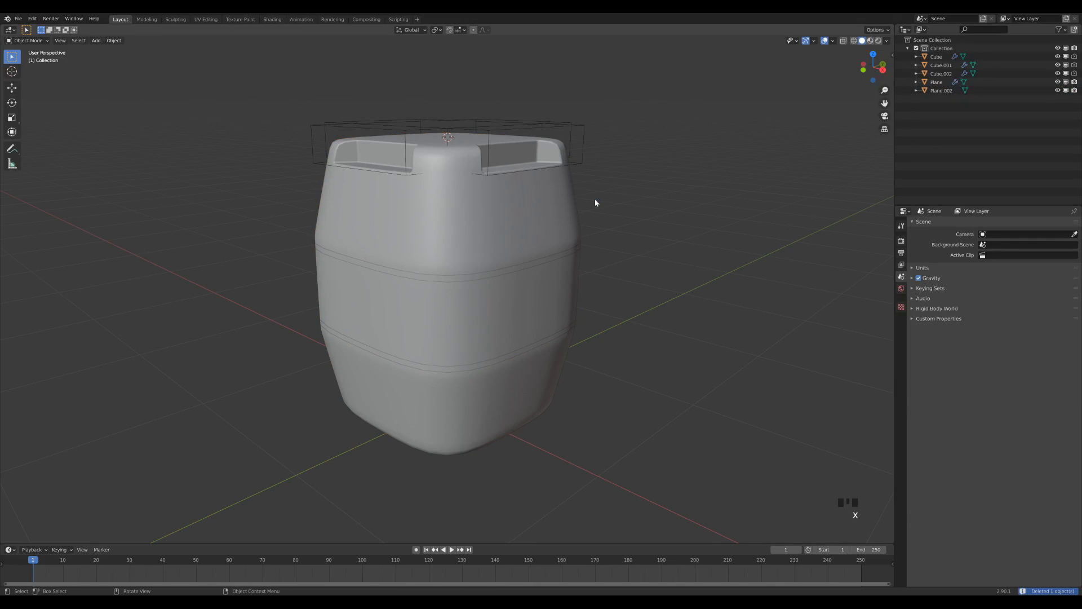
click(456, 280)
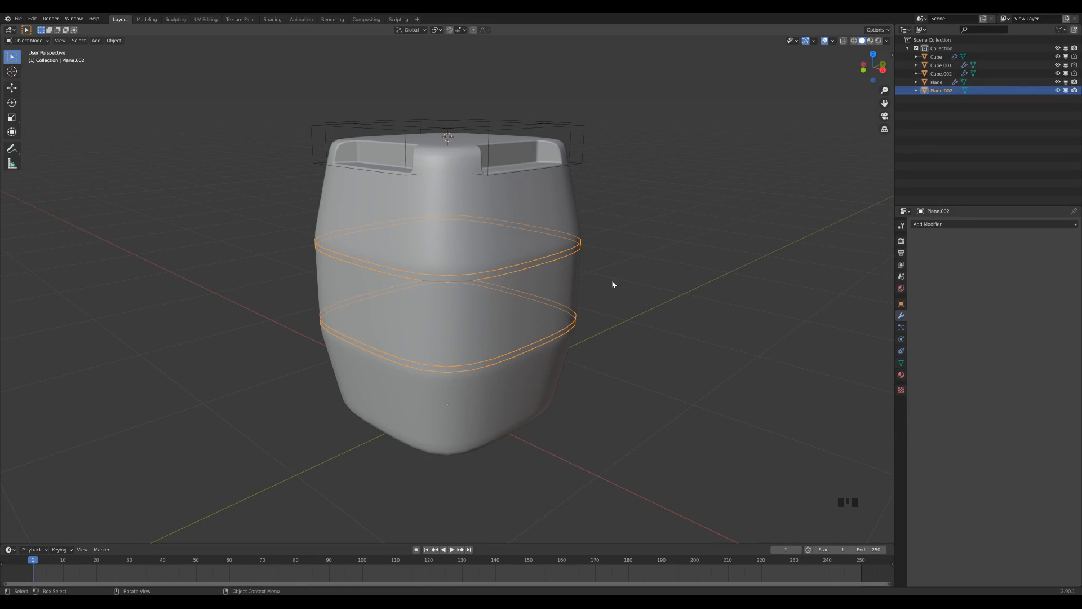
key(Tab)
key(a)
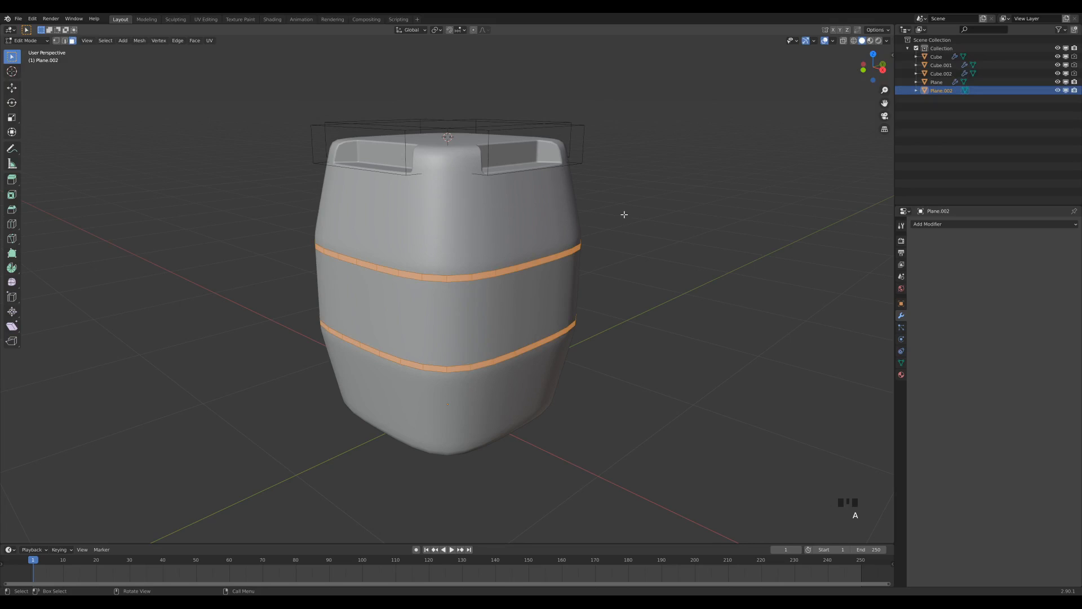
Step: Scale the face loops inward horizontally to about 0.95 with Z locked, using X-ray in top view, and turn X-ray off
key(KP_7)
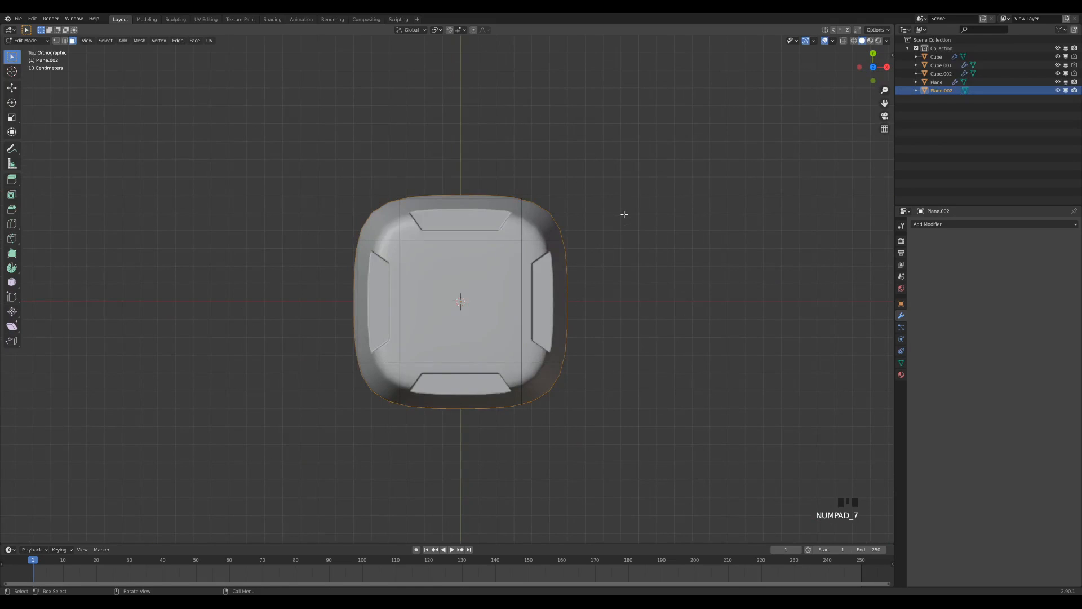
shift+middle_drag(624, 213, 489, 184)
key(z)
click(493, 255)
scroll(546, 376, up, 2)
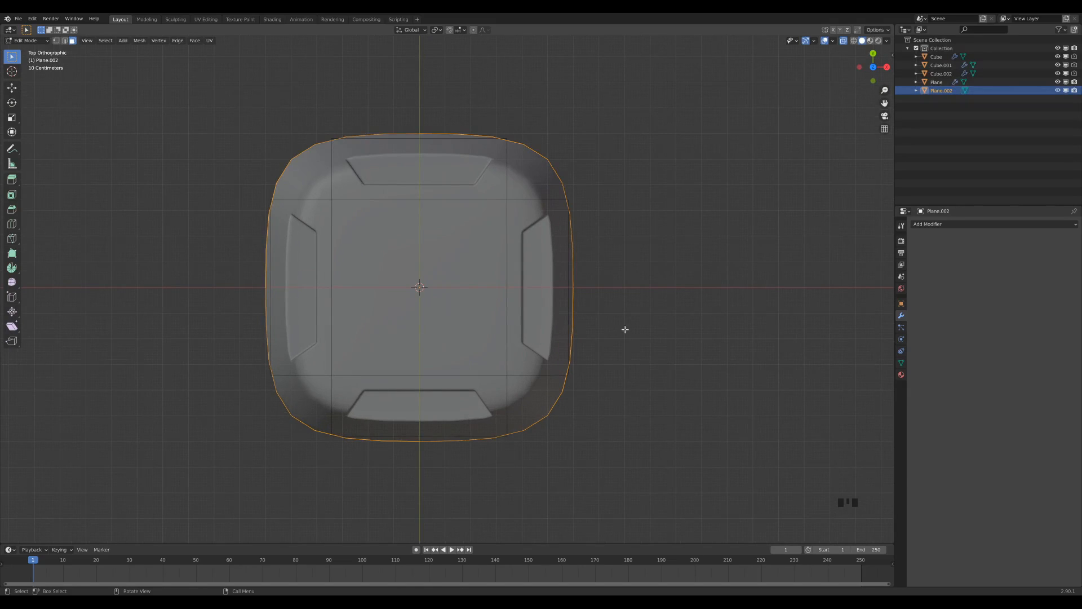
key(s)
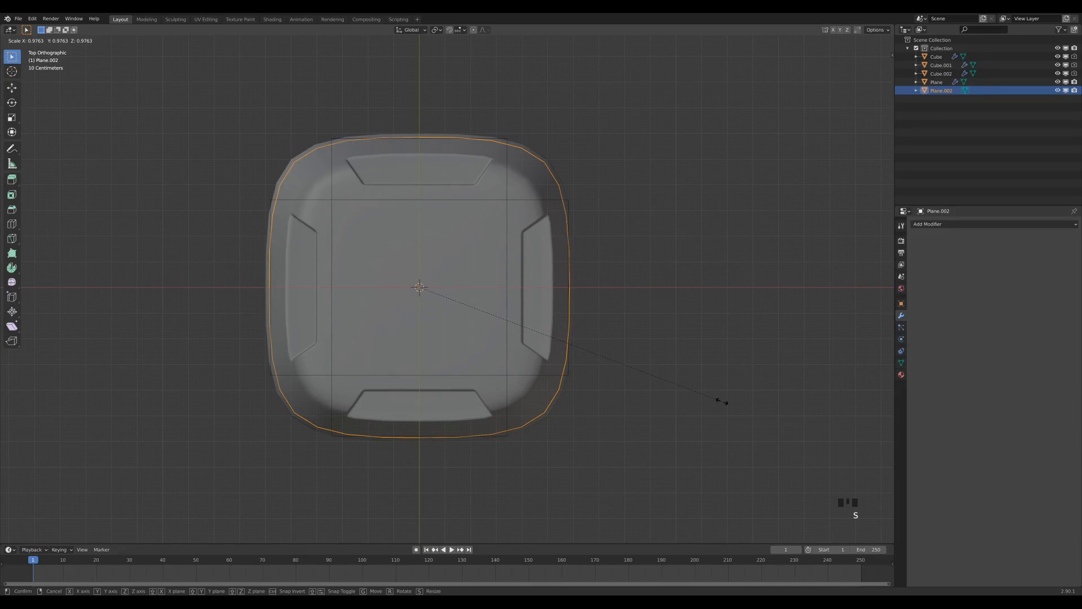
key(shift+z)
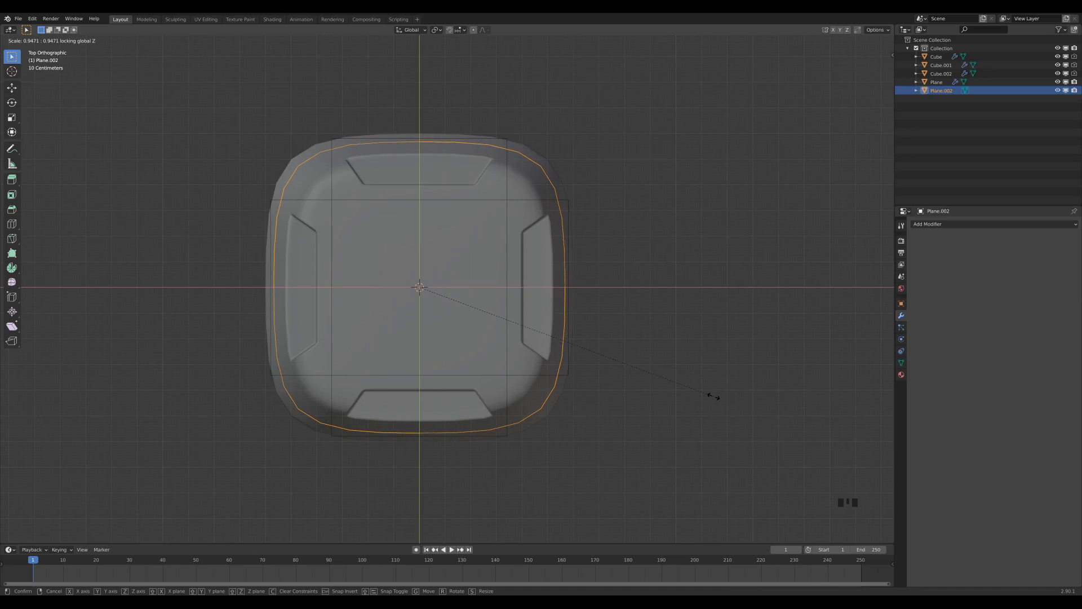
click(708, 394)
mouse_move(674, 468)
middle_down()
mouse_move(645, 428)
mouse_move(647, 403)
middle_up()
key(z)
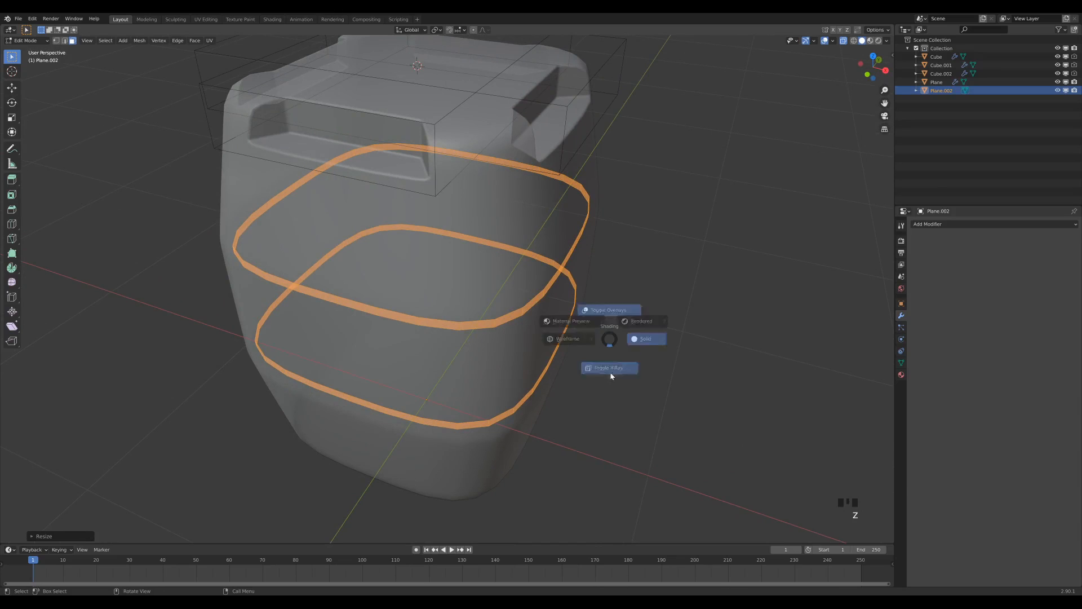
click(612, 397)
scroll(610, 395, down, 1)
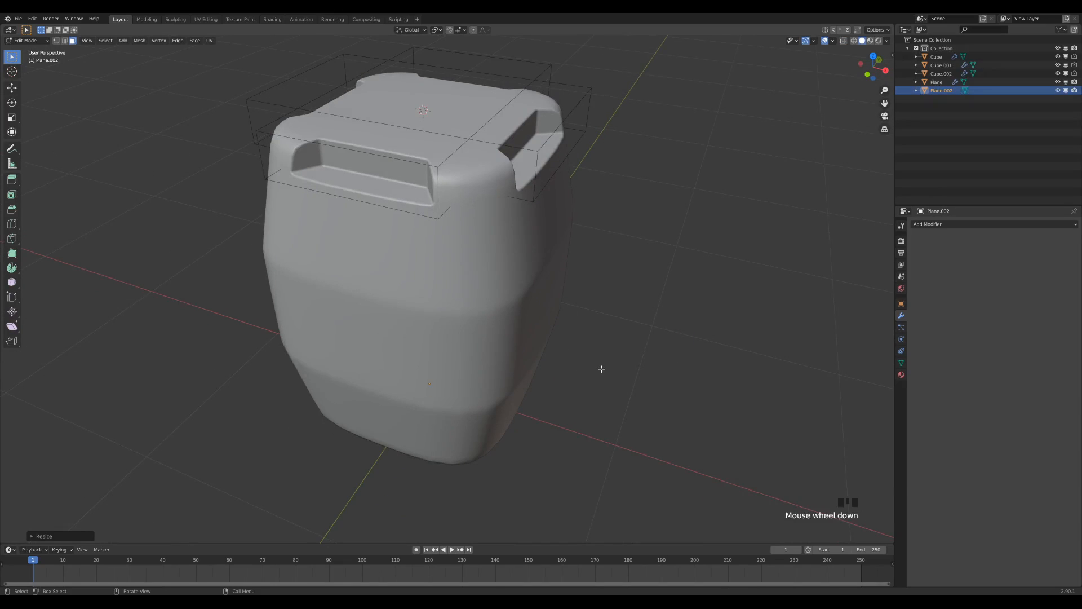
Step: Extrude both face loops outward along their normals by about 0.12 and leave edit mode
key(alt+e)
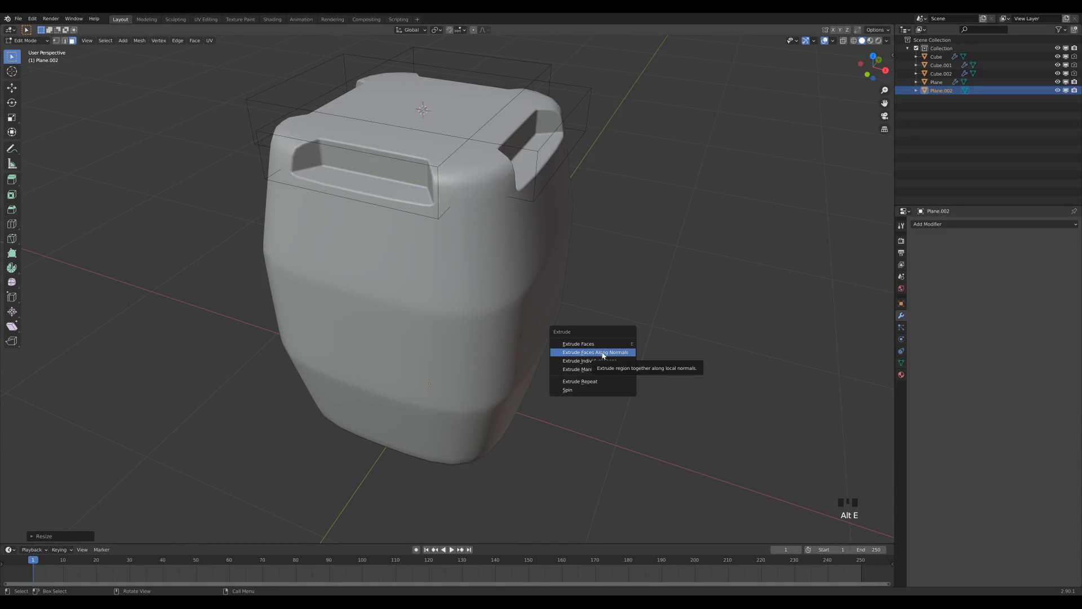
click(603, 353)
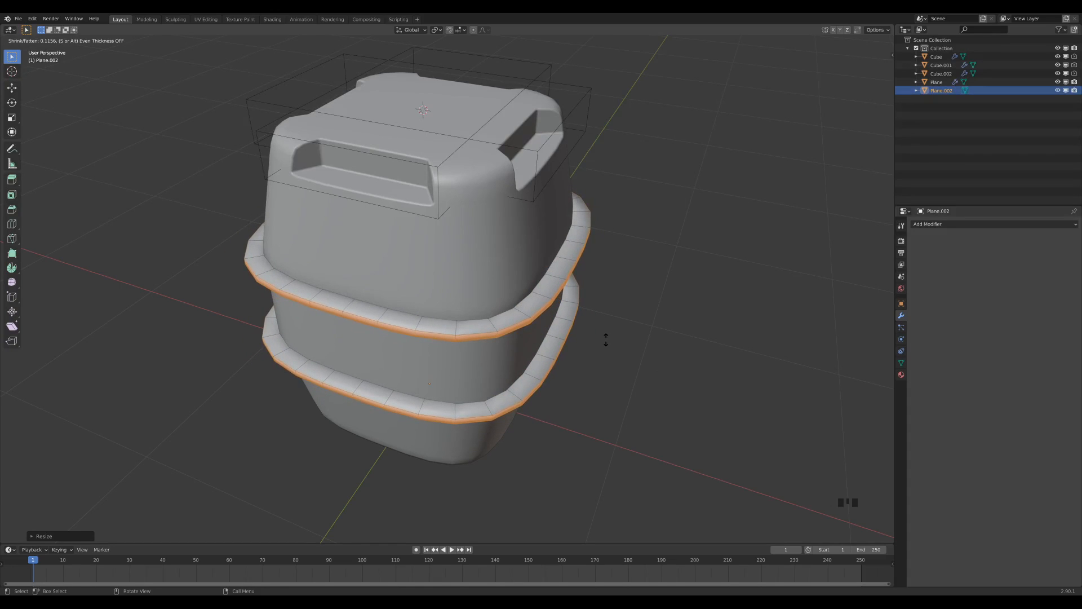
click(606, 339)
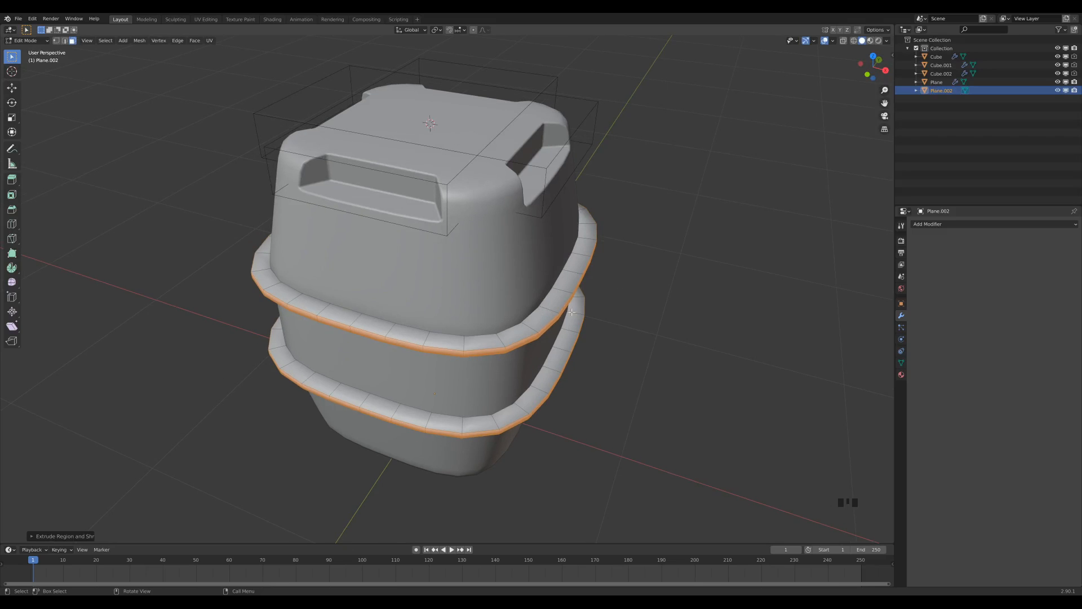
key(Tab)
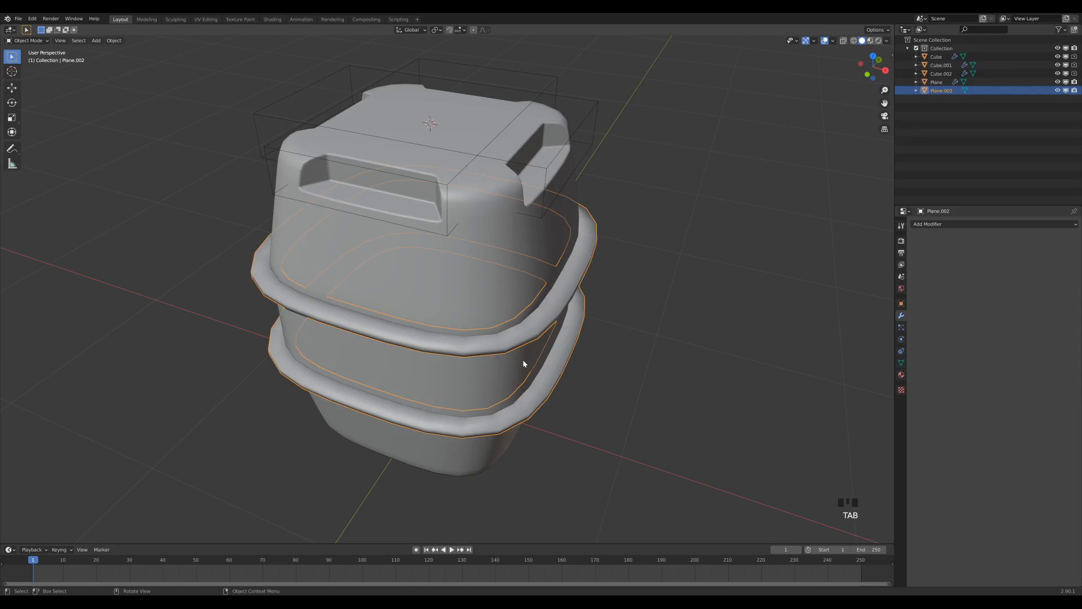
Step: Subtract Plane.002 from the barrel with a Bool Tool difference and place the BTool_Plane.002 modifier above Bevel
shift+click(476, 301)
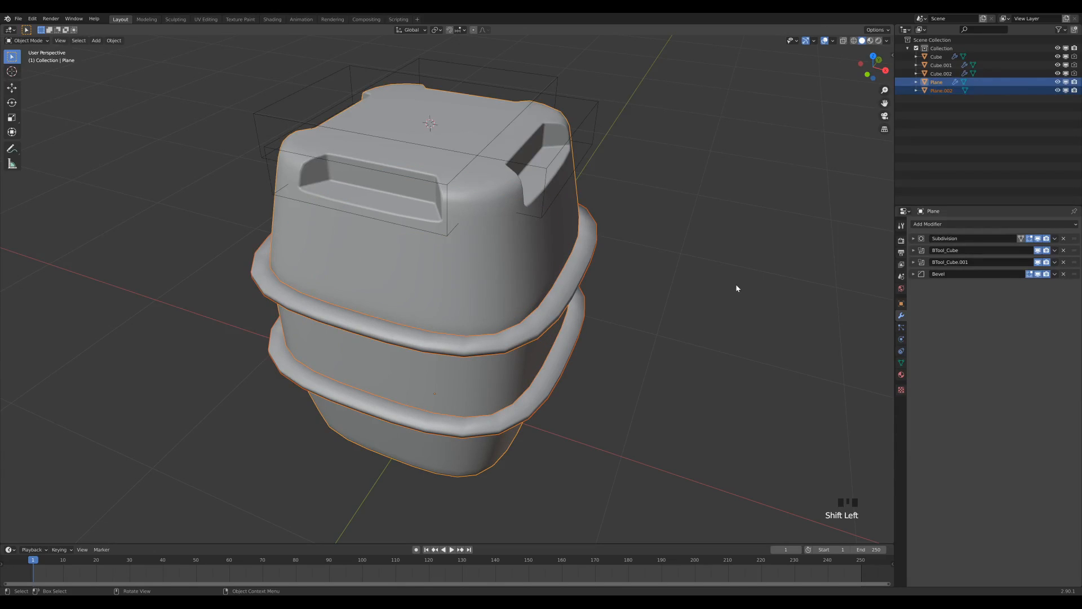
key(ctrl+KP_Subtract)
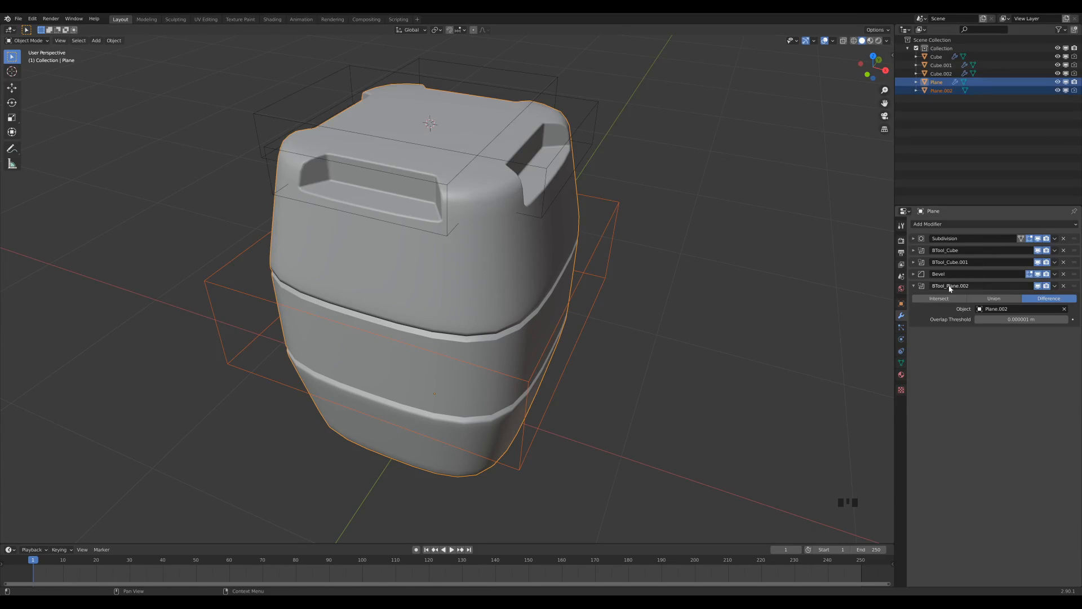
drag(1074, 288, 1075, 276)
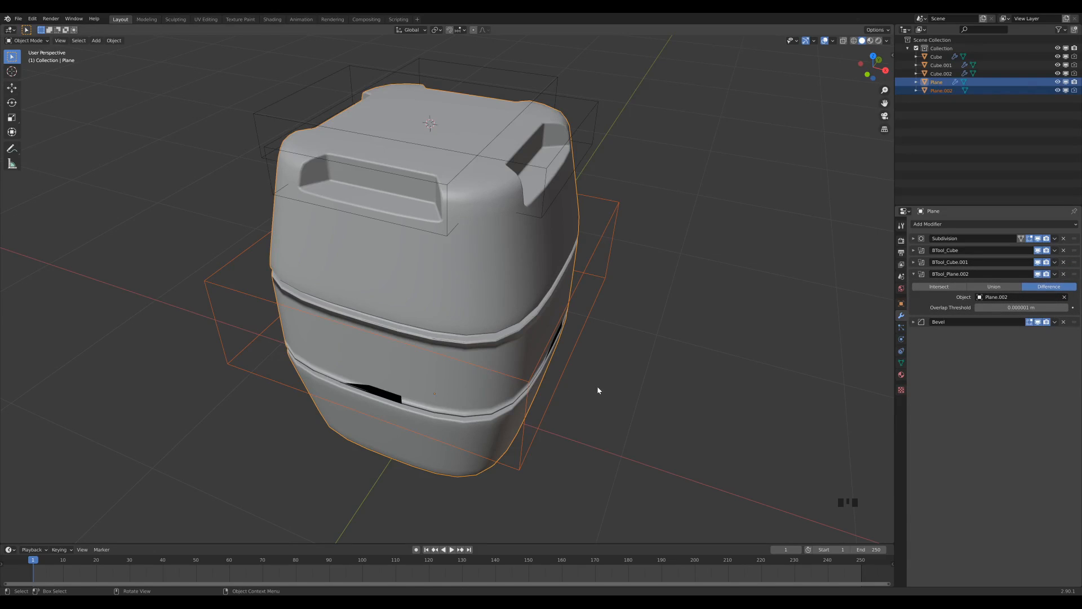
middle_drag(633, 329, 655, 235)
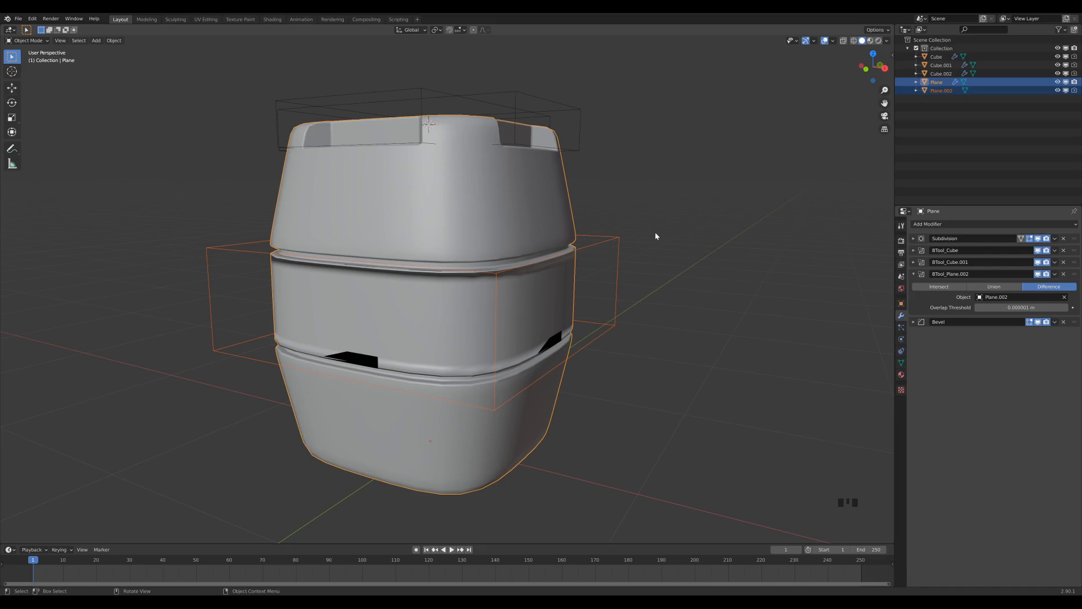
Step: Open the Plane.002 cutter for editing, select all faces of both loops and change the transform pivot point
click(610, 238)
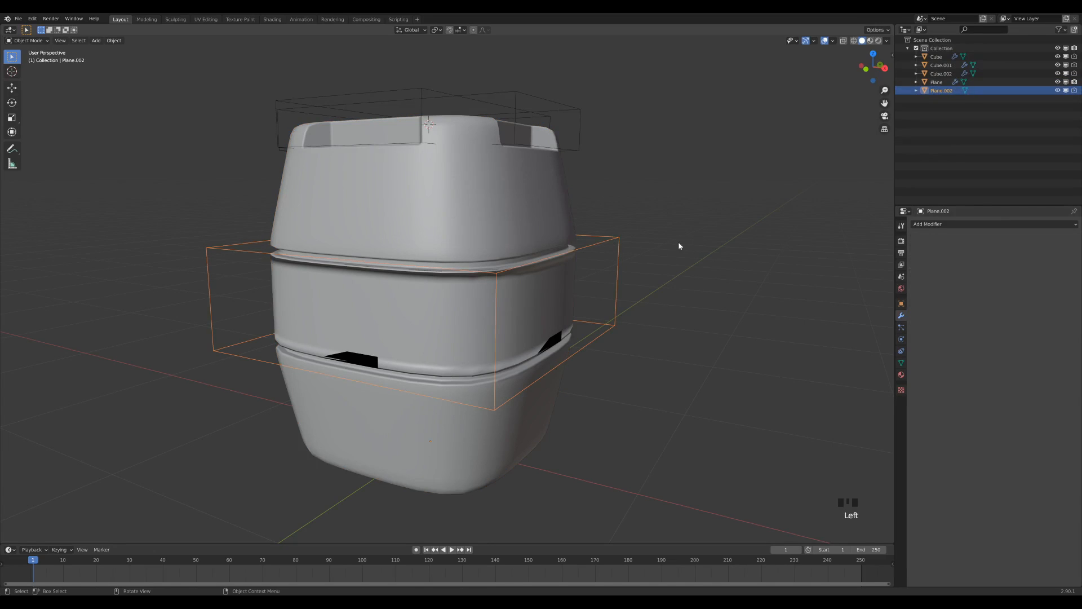
key(Tab)
scroll(634, 324, up, 2)
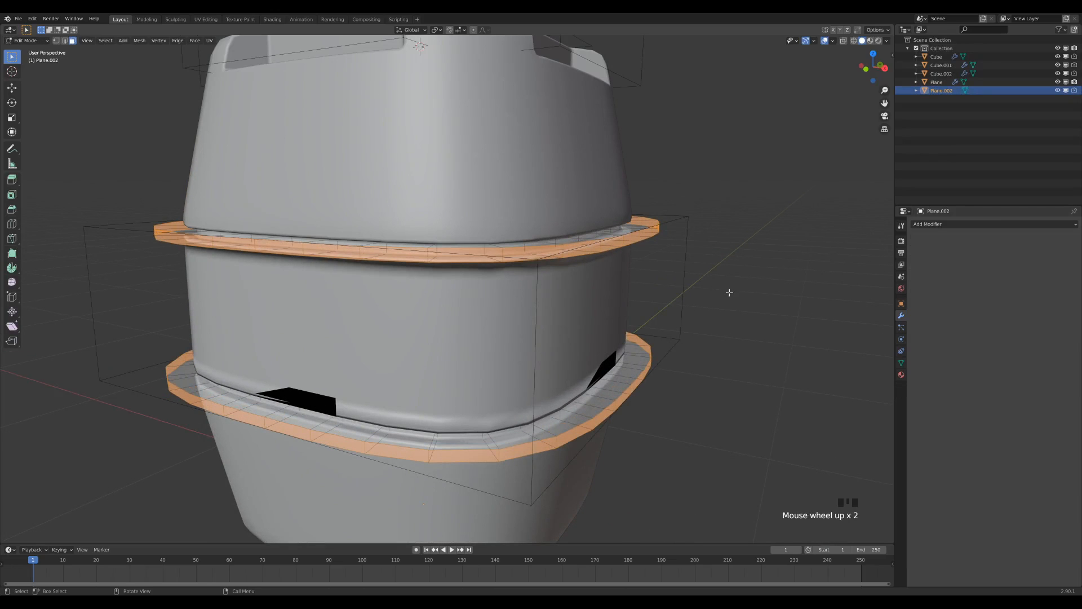
key(a)
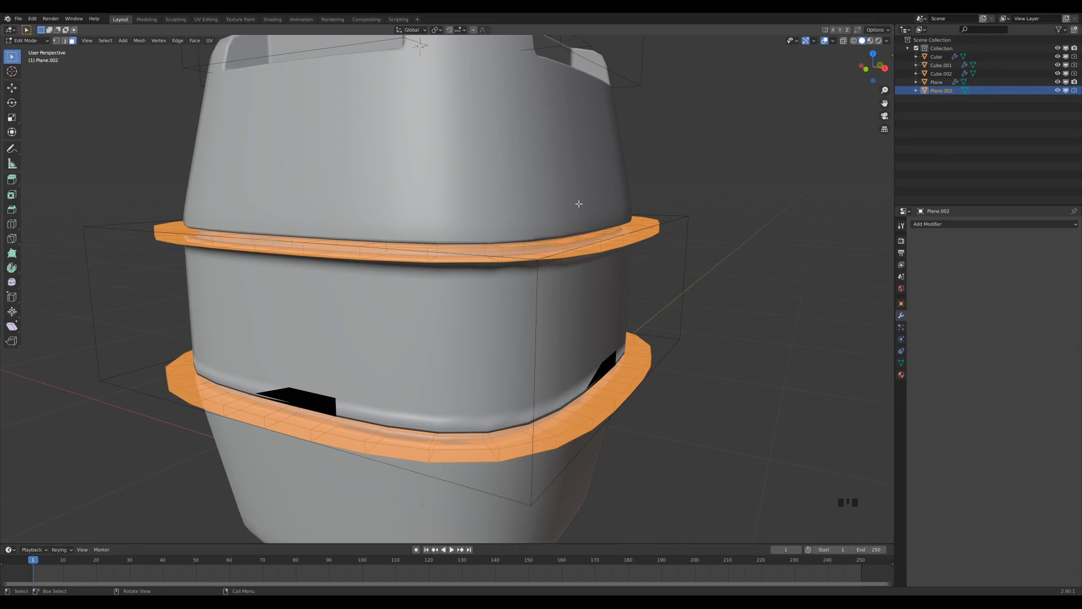
key(period)
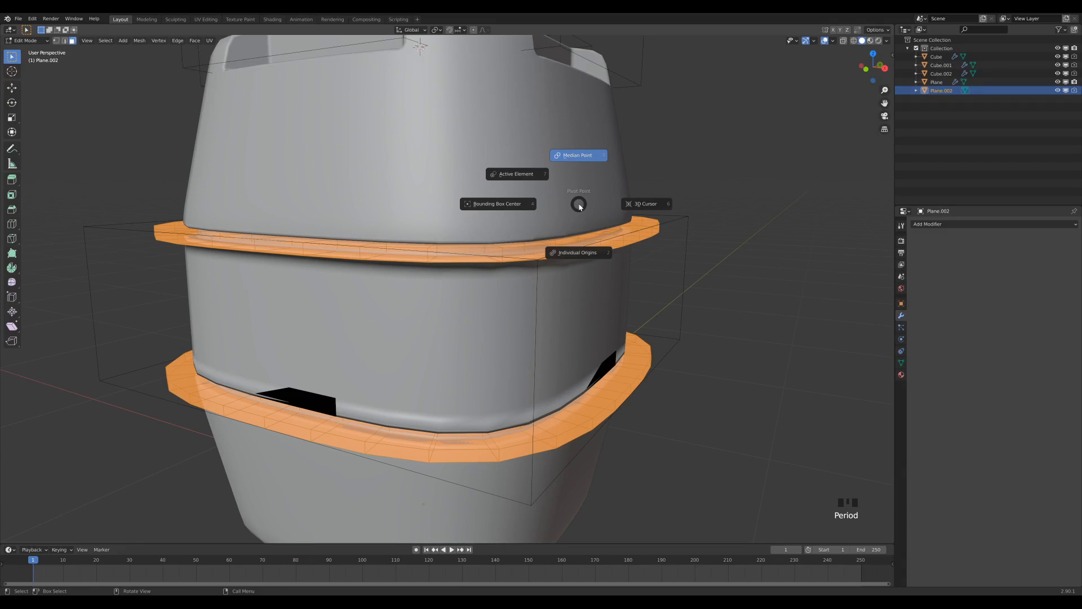
click(582, 250)
click(436, 29)
click(432, 39)
Step: Turn on the wireframe overlay, scale the selected cutter loops along the Z axis and leave edit mode
middle_drag(723, 249, 722, 242)
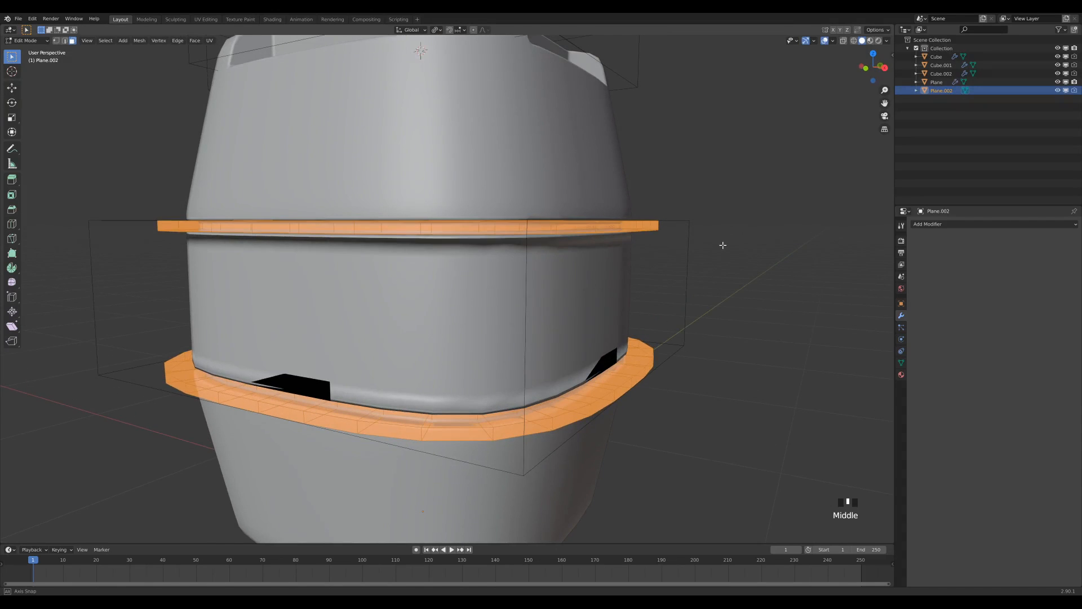
key(less)
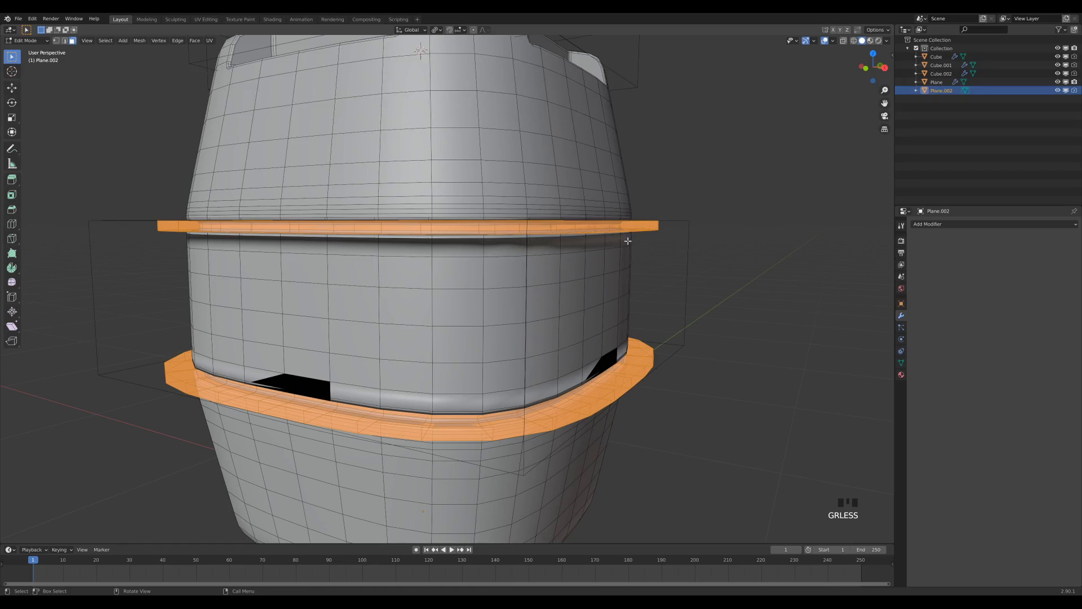
key(s)
key(z)
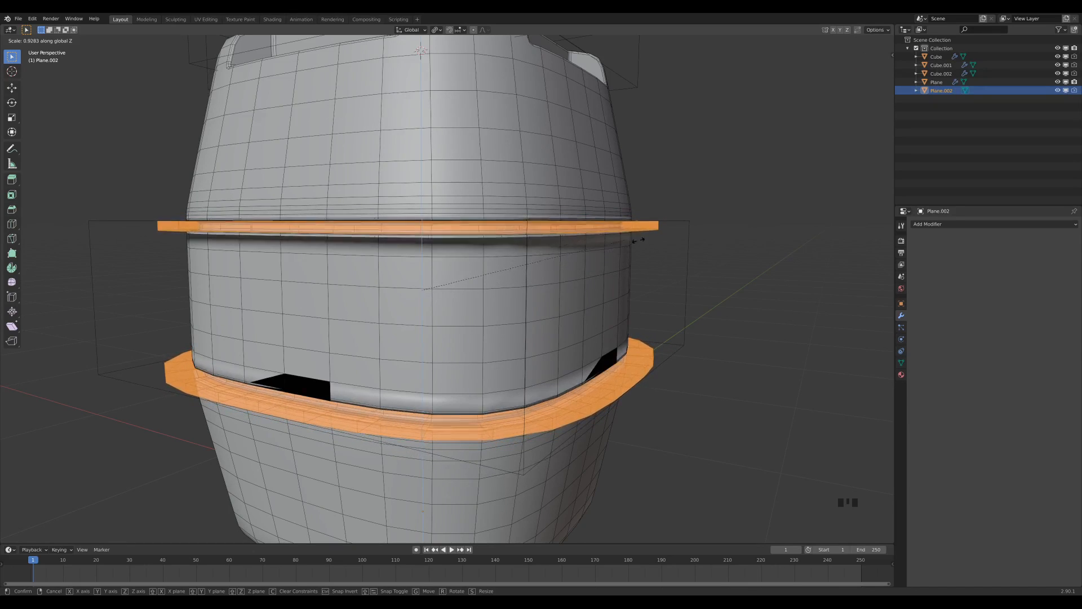
click(698, 243)
middle_drag(623, 255, 557, 325)
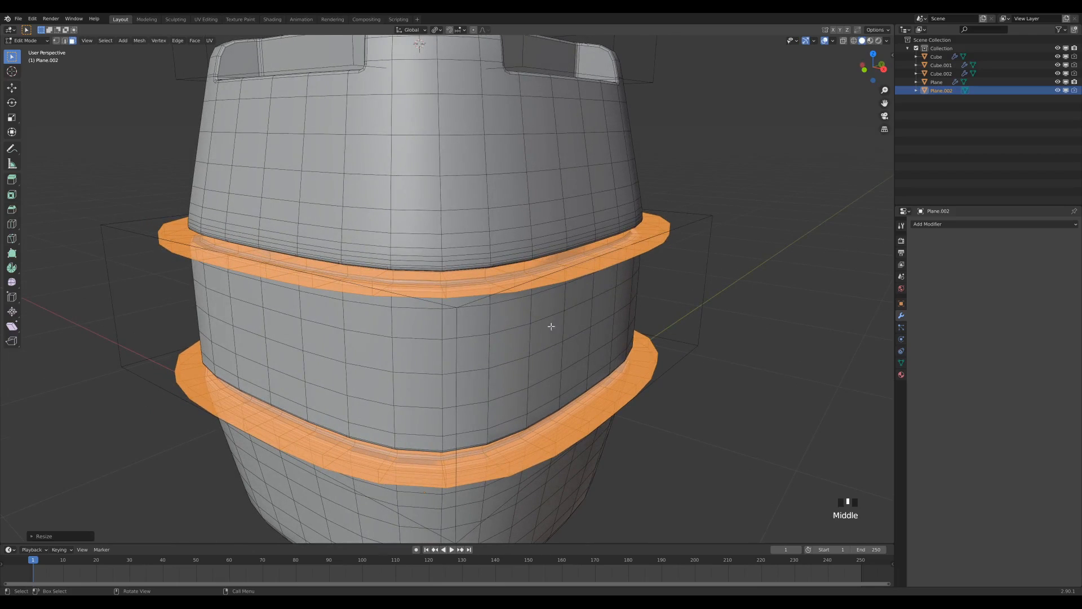
key(Tab)
Step: Select the grooved barrel and open its mesh for editing in vertex select mode
middle_drag(553, 247, 603, 270)
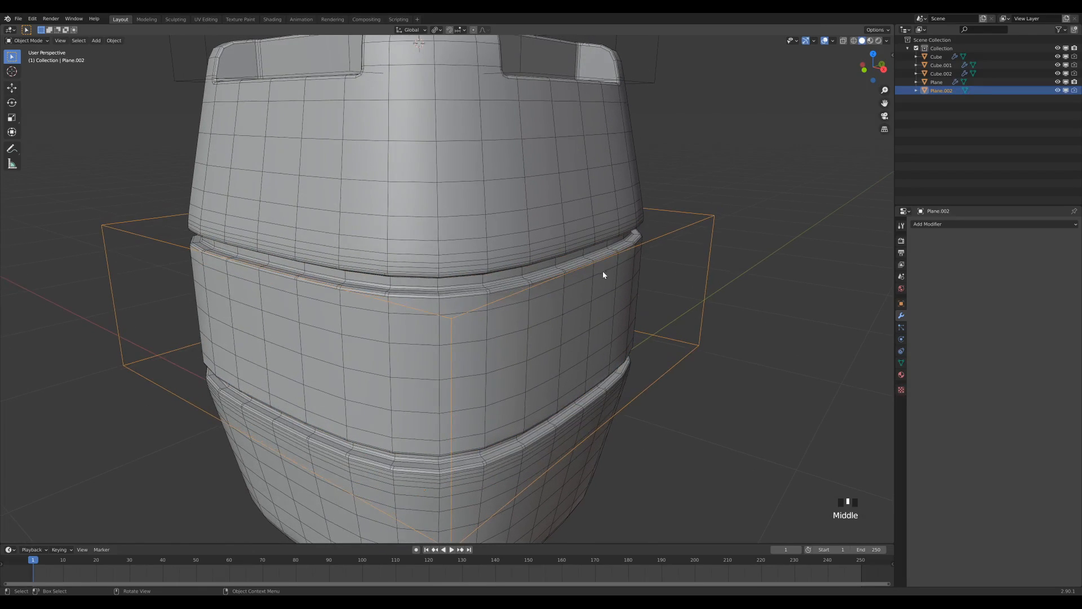
scroll(536, 292, up, 2)
shift+middle_drag(537, 292, 575, 290)
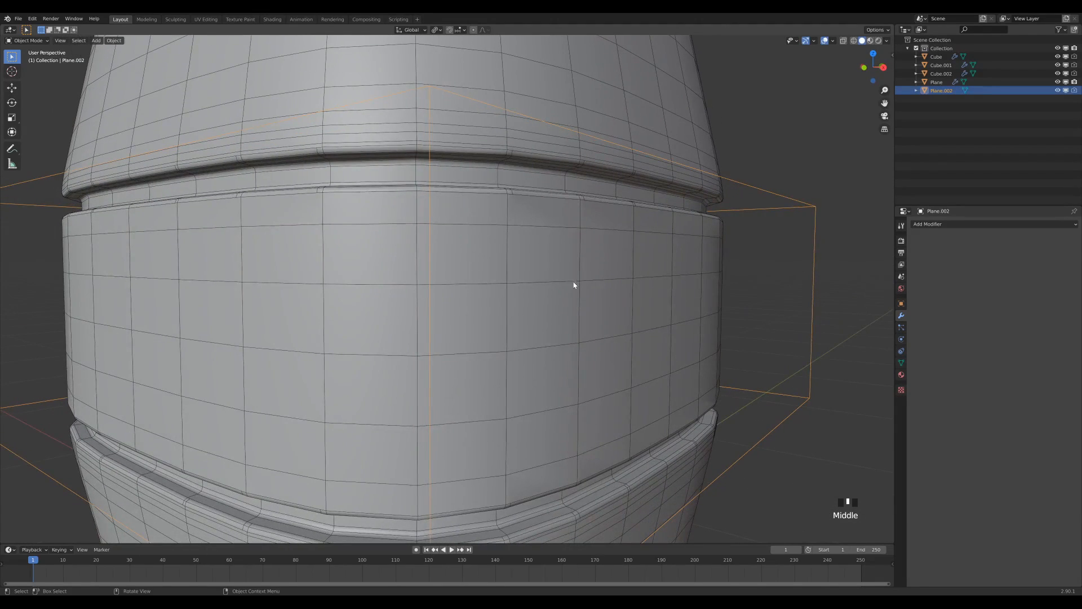
scroll(513, 186, down, 2)
middle_drag(512, 186, 661, 234)
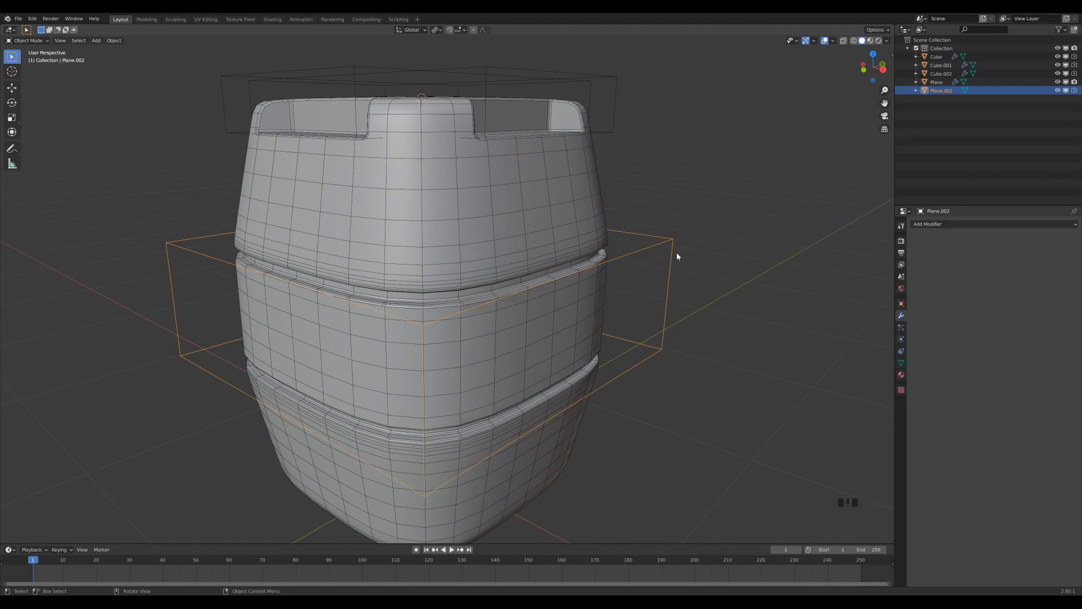
middle_drag(535, 322, 332, 222)
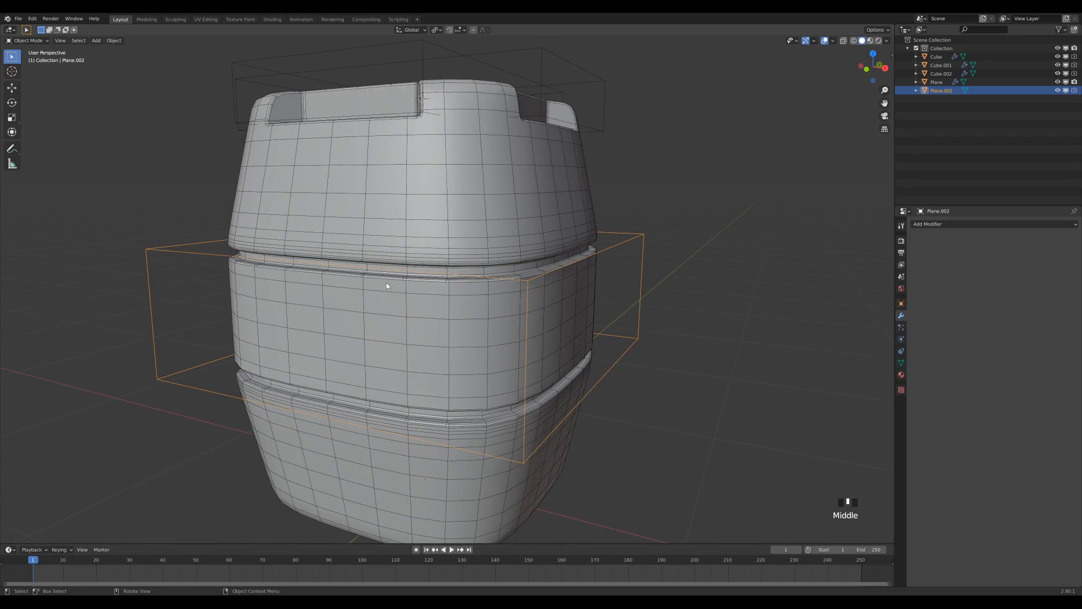
click(330, 246)
key(Tab)
key(1)
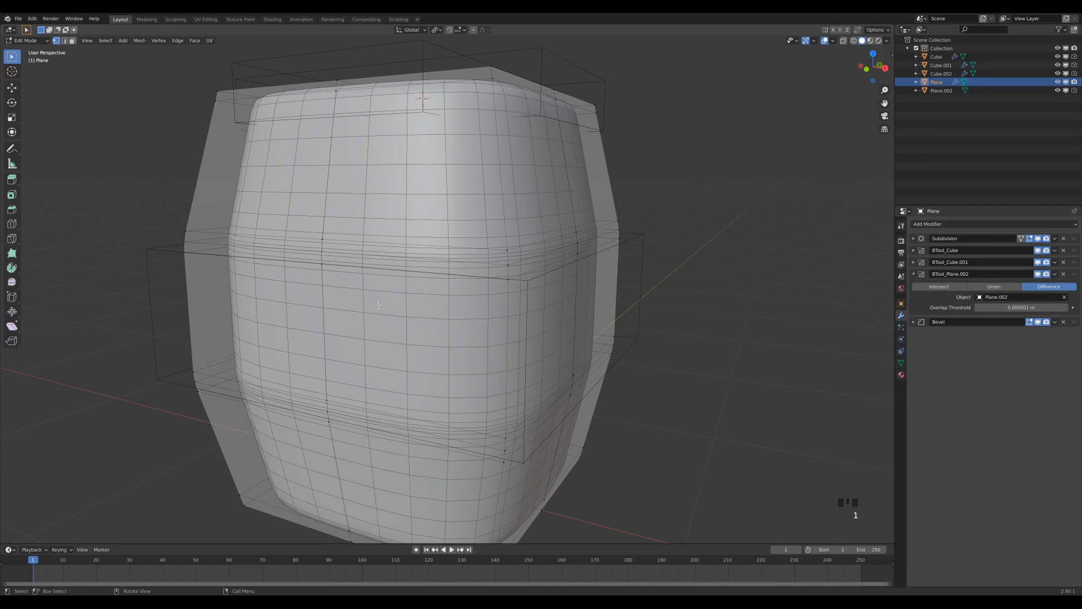
middle_drag(377, 305, 338, 298)
scroll(333, 295, down, 2)
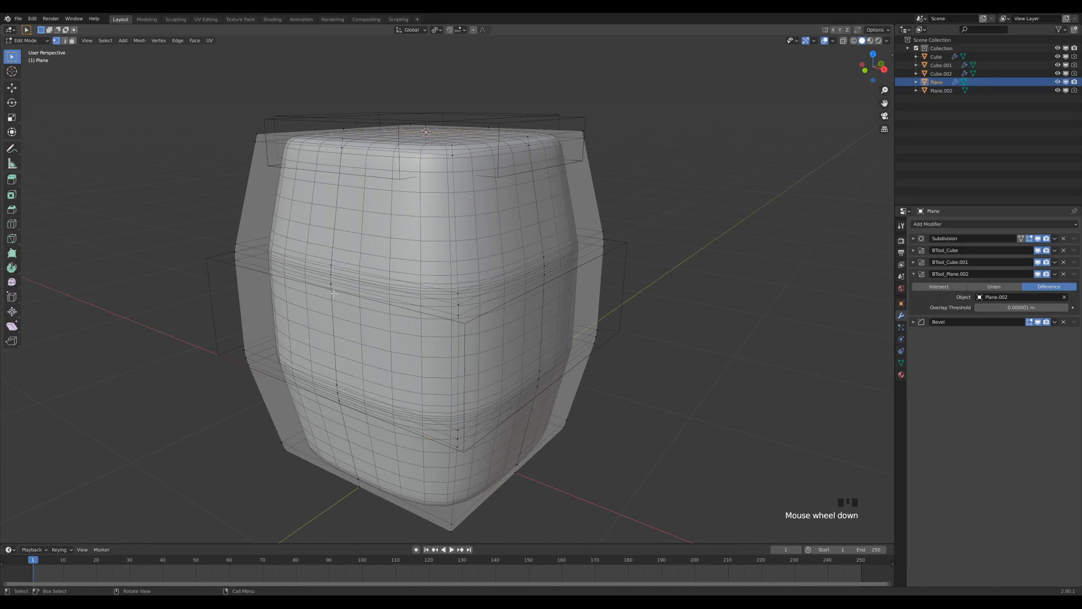
Step: Snap the 3D cursor to the middle vertex of the barrel side's upper edge loop and return to object mode
click(330, 275)
key(shift+s)
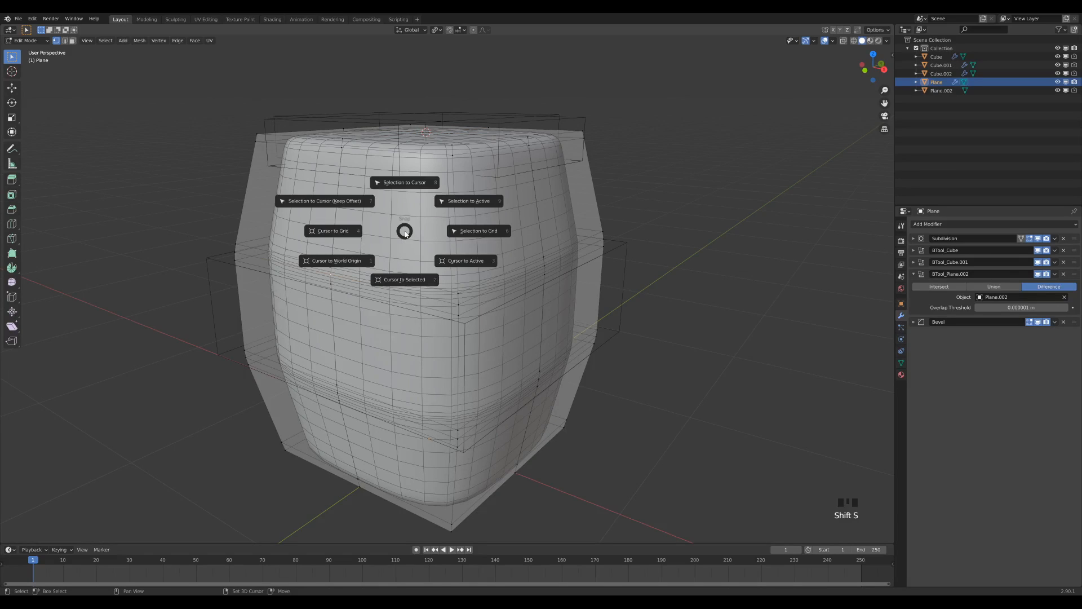
click(406, 292)
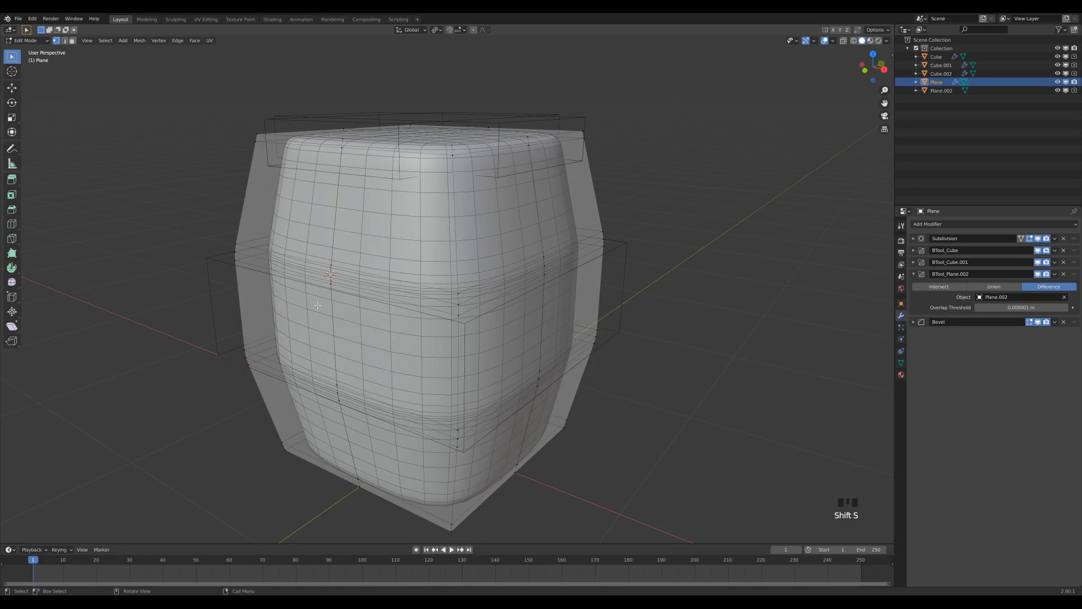
key(Tab)
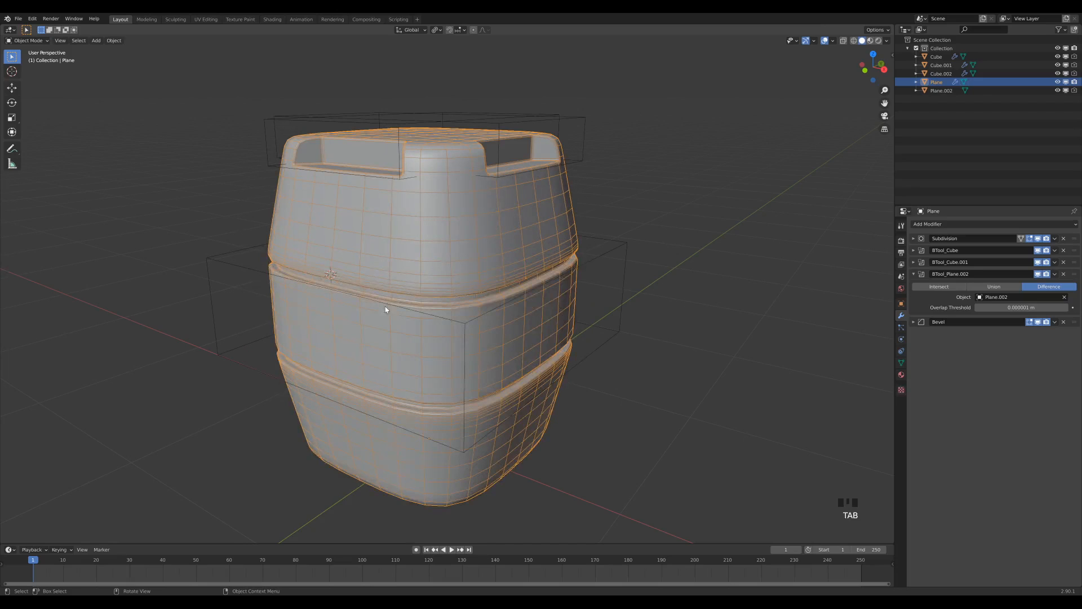
Step: Add a cube at the 3D cursor on the barrel's side and scale its mesh to about 0.16
key(shift+a)
mouse_move(399, 293)
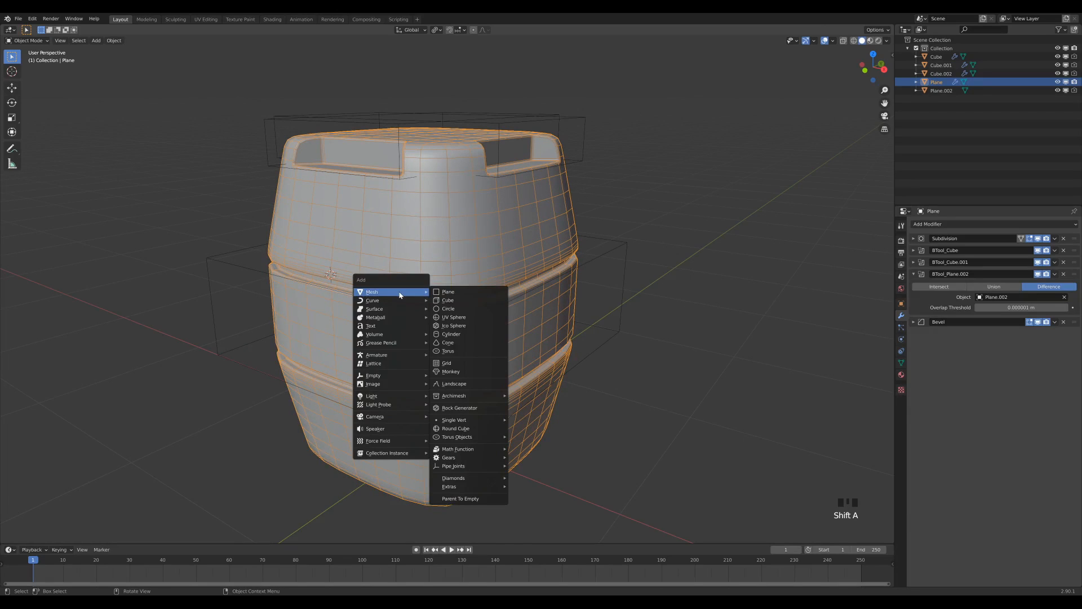
click(454, 300)
key(Tab)
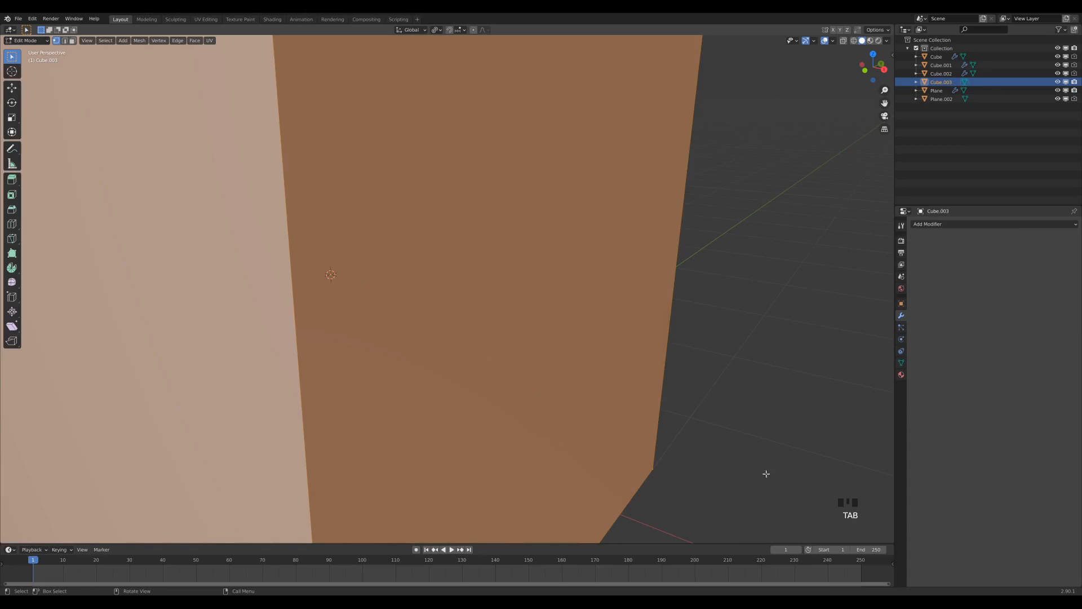
key(s)
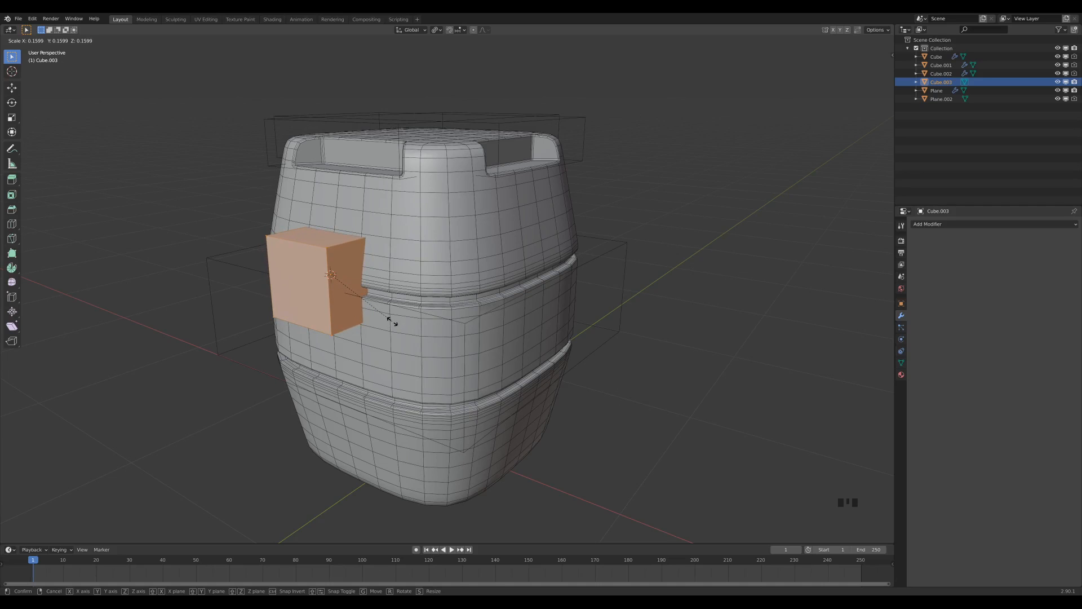
click(393, 316)
Step: Bevel the new cube's four corner edges running into the barrel by about 0.072 m with 5 segments
middle_drag(393, 316, 411, 245)
middle_drag(469, 346, 420, 235)
scroll(402, 278, up, 2)
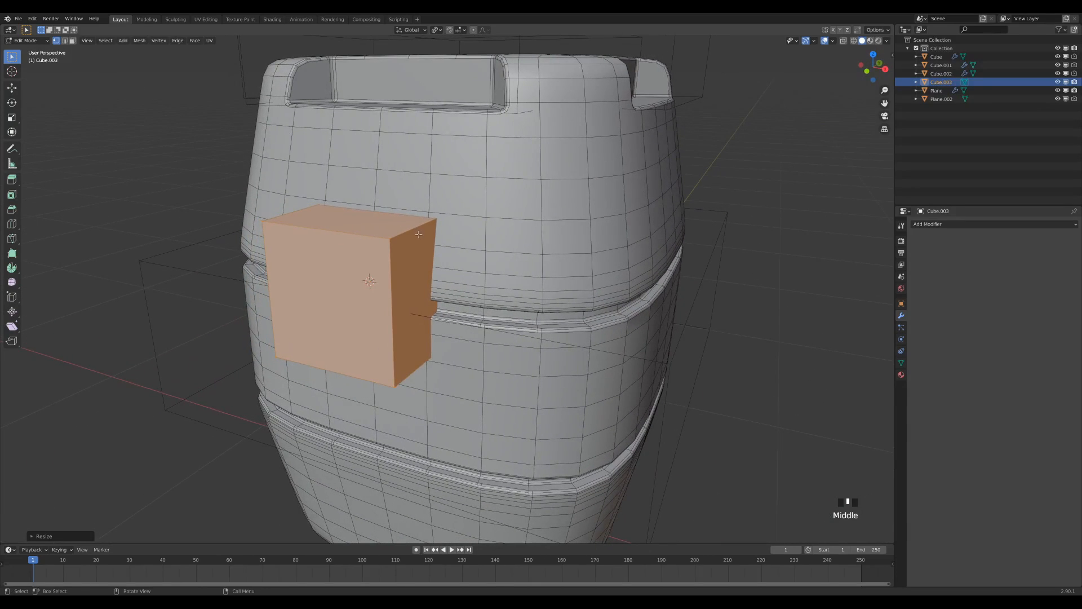
key(2)
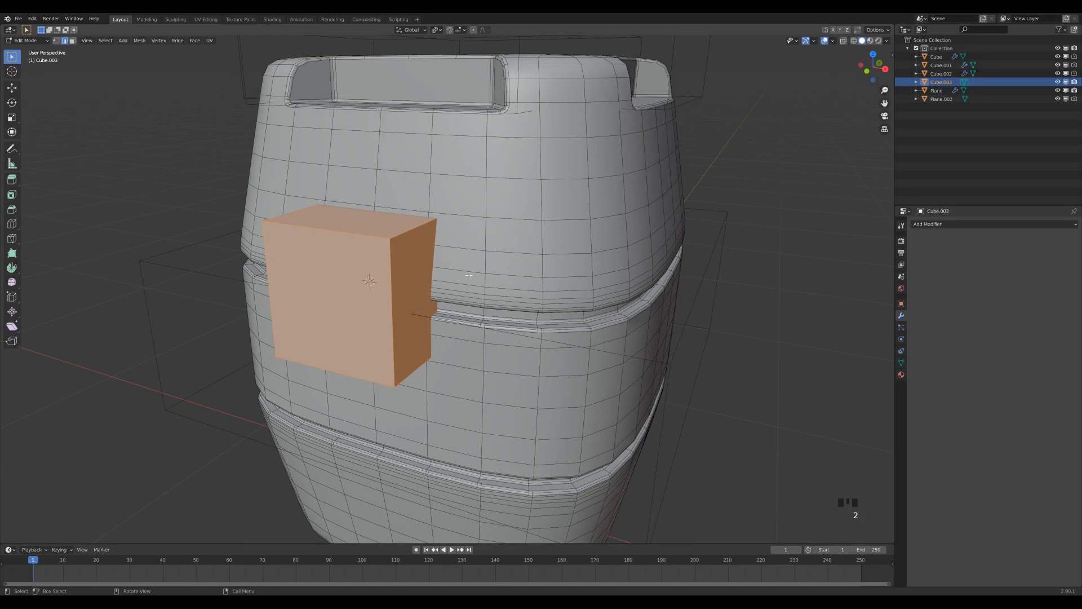
ctrl+alt+click(401, 237)
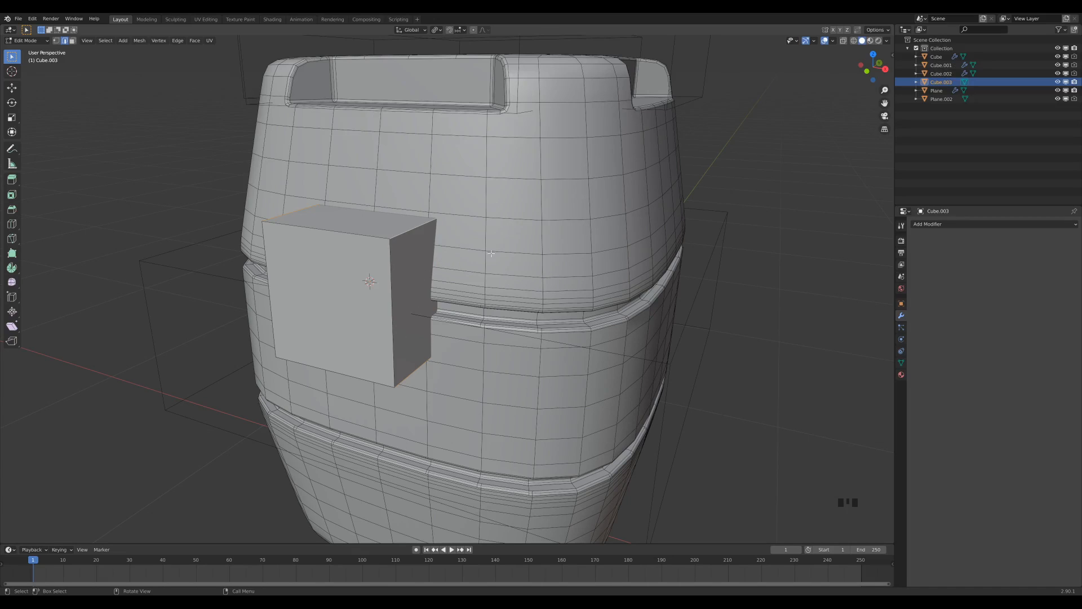
key(ctrl+b)
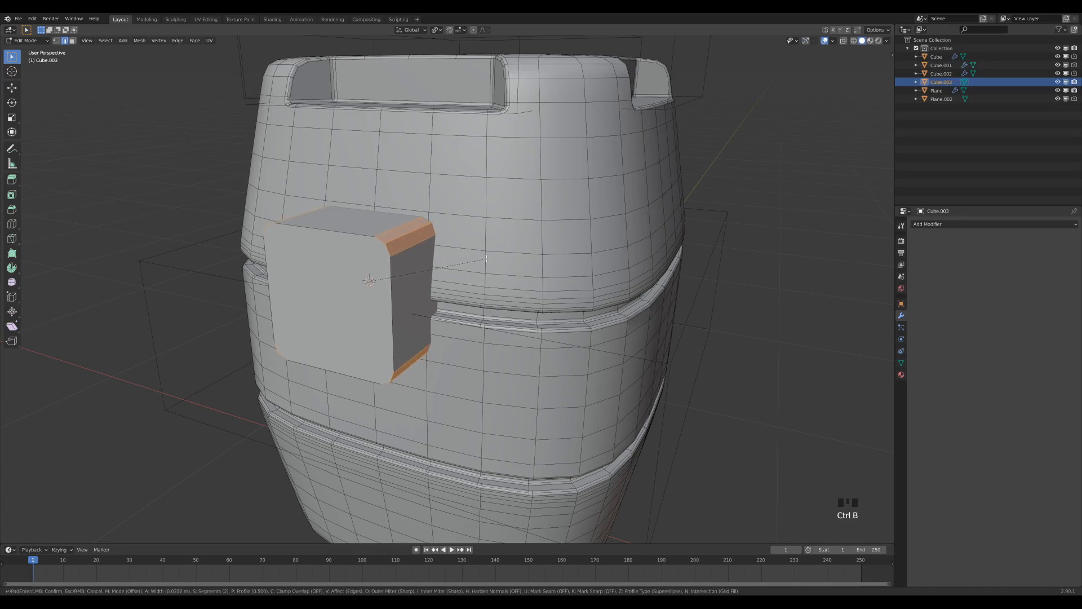
scroll(499, 266, up, 2)
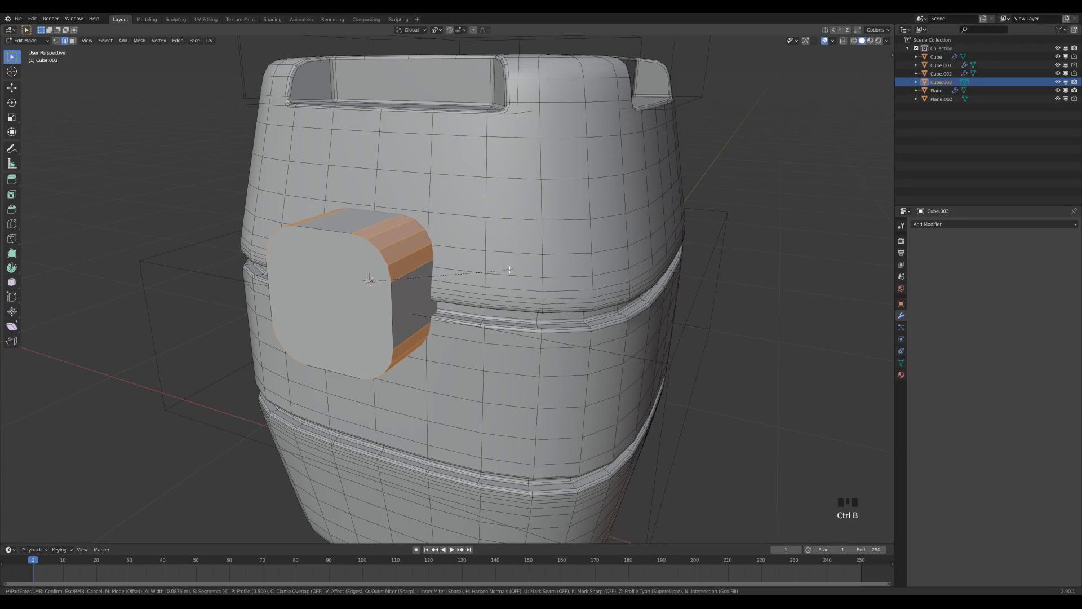
scroll(509, 271, up, 1)
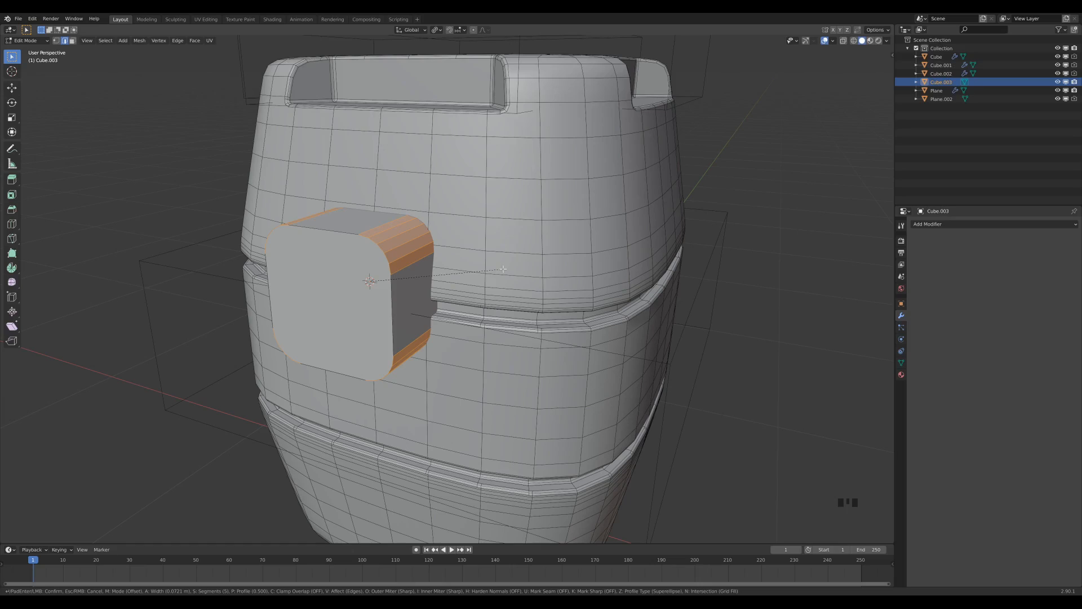
click(503, 269)
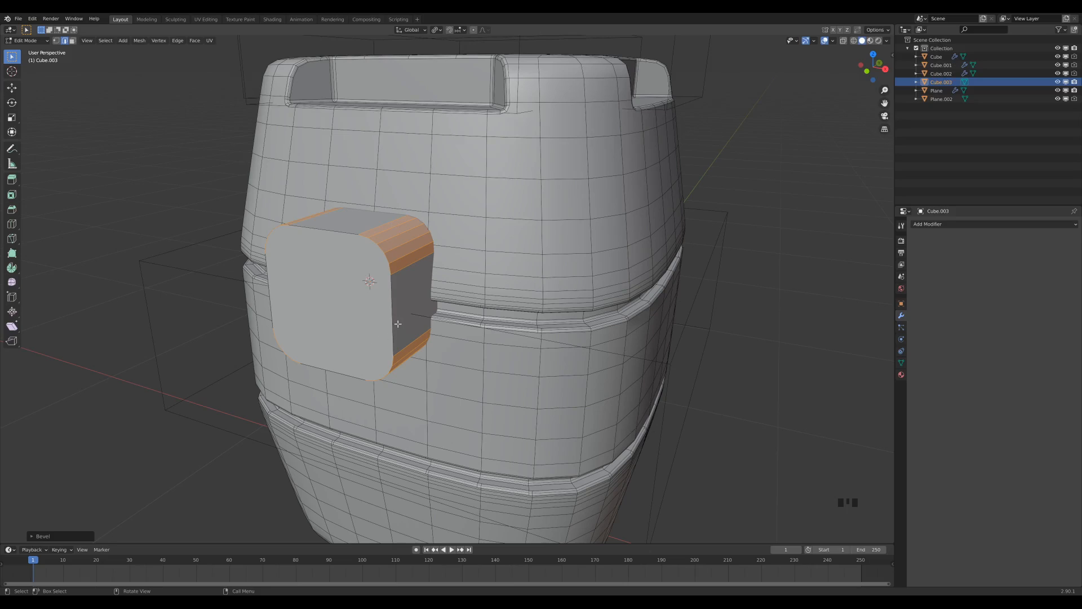
Step: Return to object mode and shade the rounded cube smooth
key(Tab)
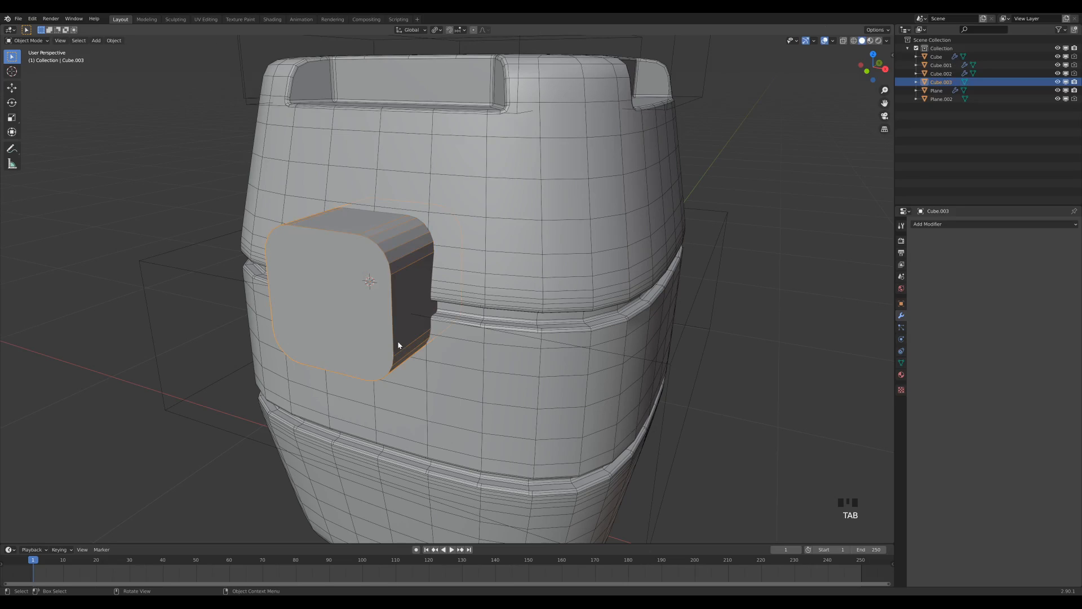
right_click(351, 251)
click(352, 249)
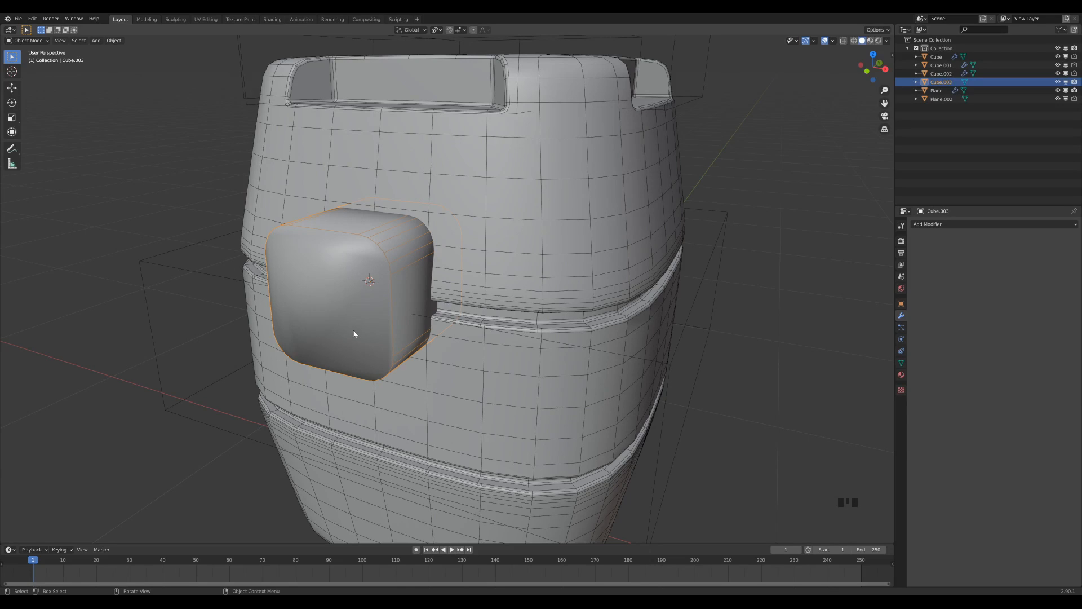
Step: Subtract the rounded cube from the barrel with a Boolean difference and move that modifier above the Bevel
shift+click(492, 220)
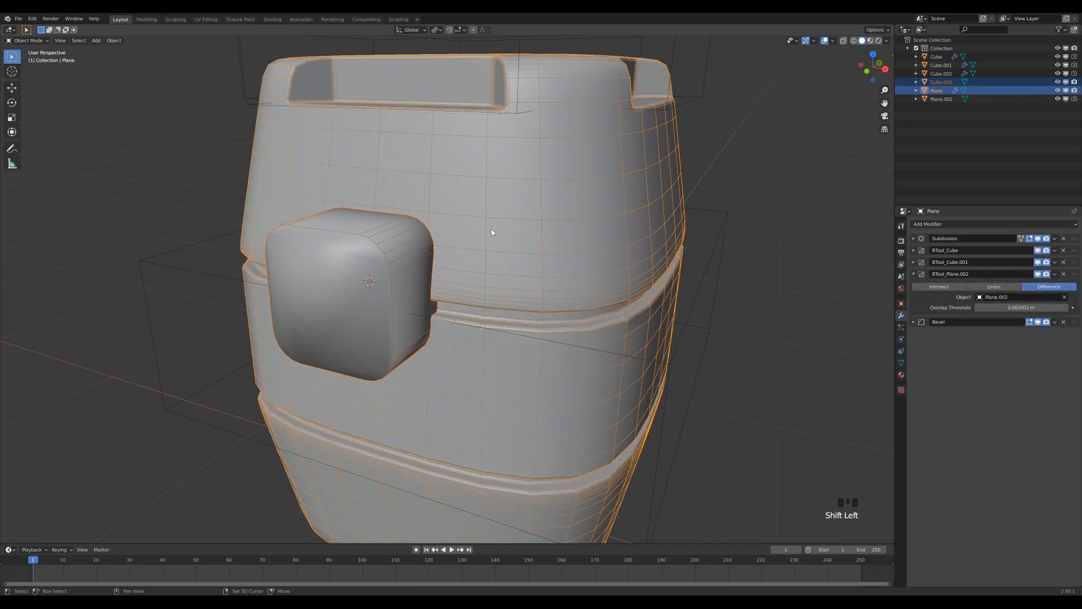
key(ctrl+KP_Subtract)
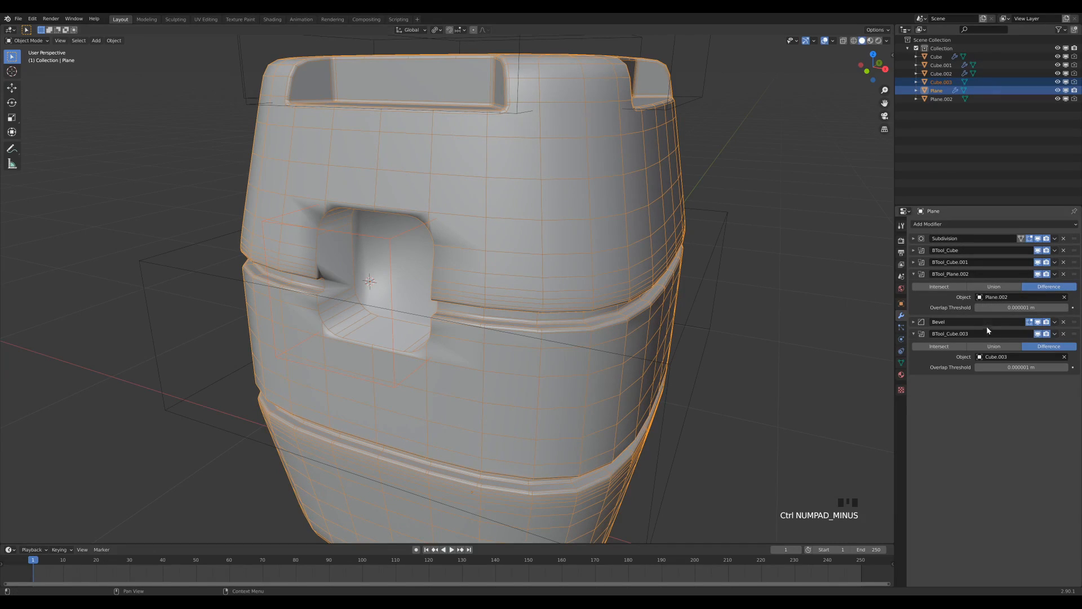
drag(1075, 337, 1075, 325)
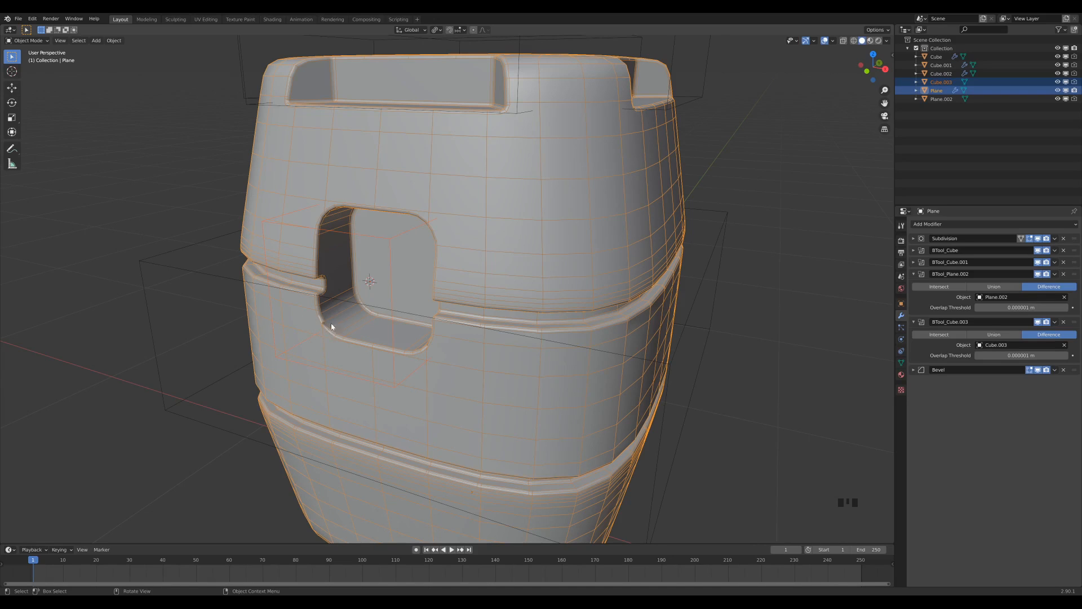
Step: Select the Cube.003 cutter, scale its whole mesh down slightly, leave edit mode and turn off the wireframe overlay
scroll(331, 326, up, 2)
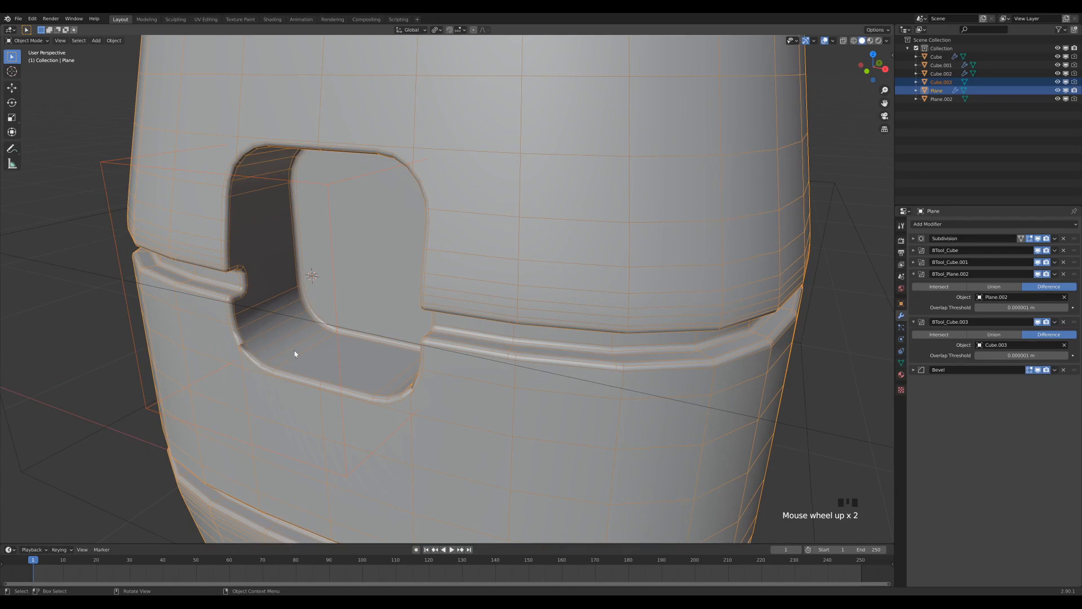
click(401, 426)
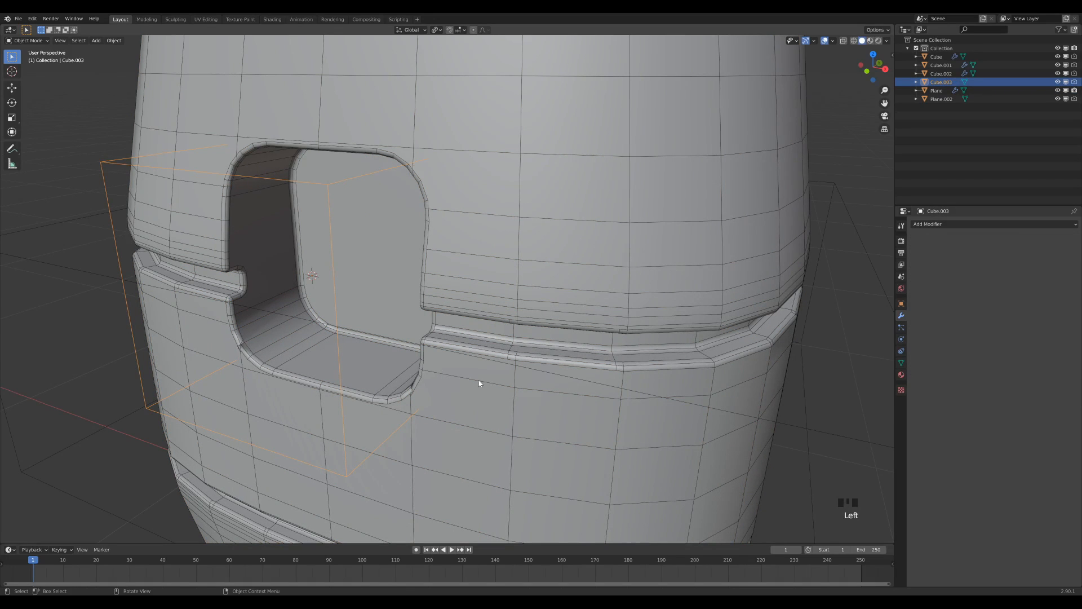
key(Tab)
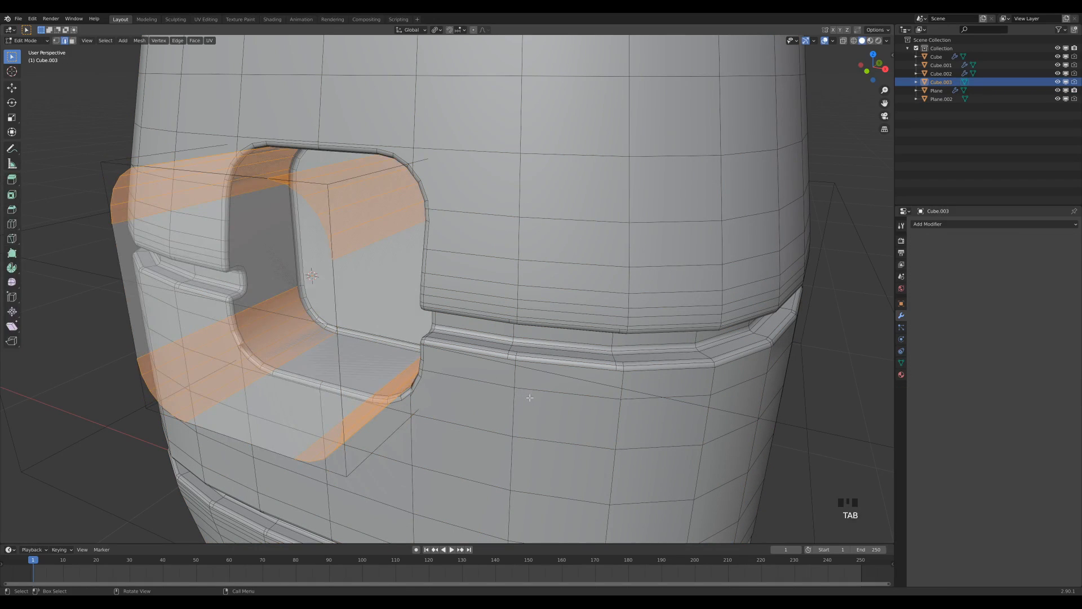
key(a)
key(s)
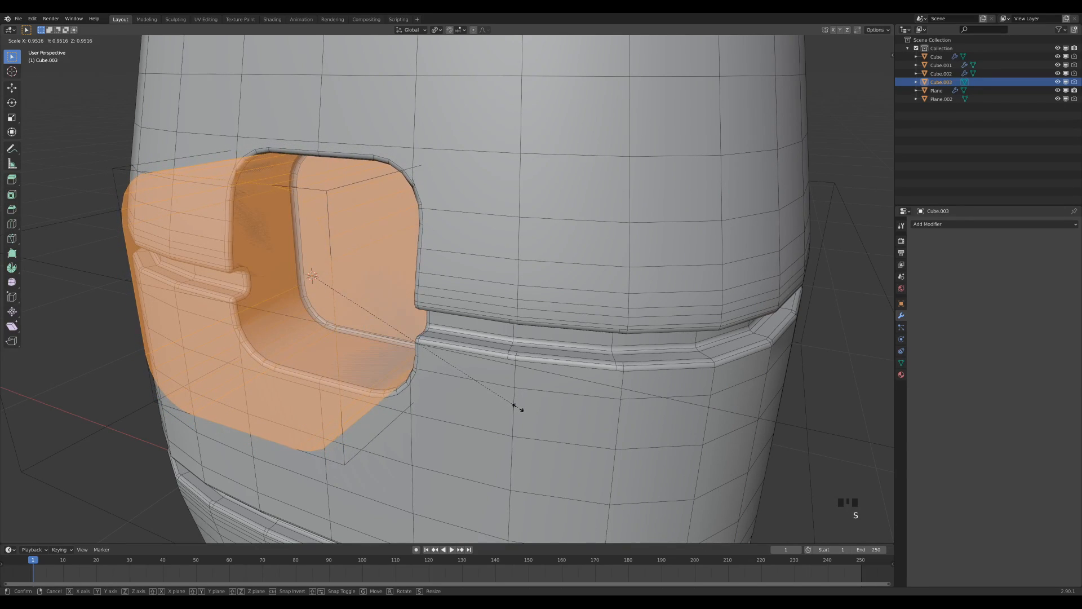
click(524, 409)
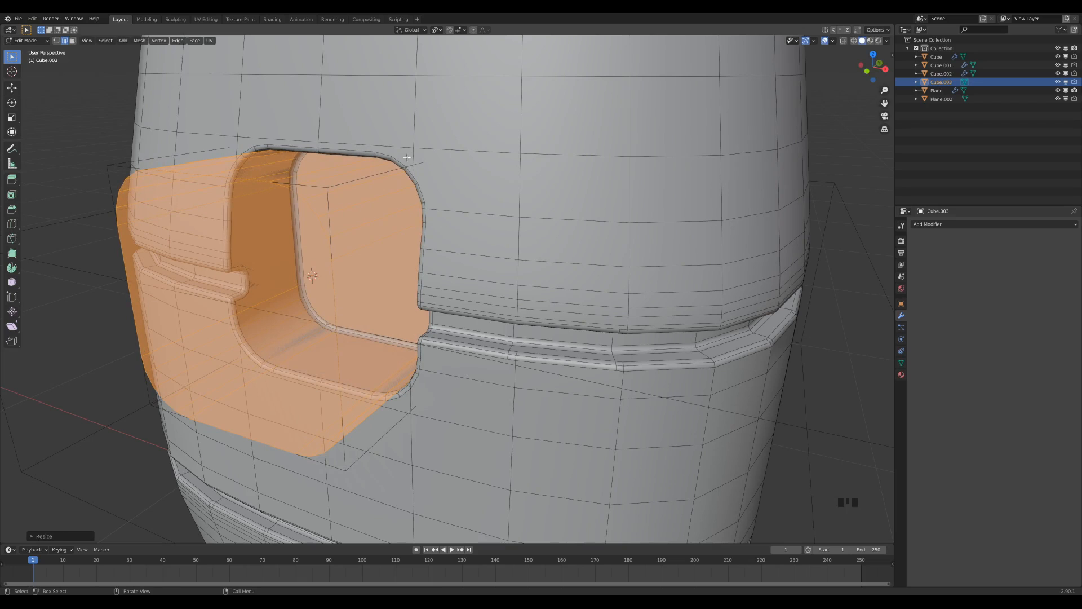
middle_drag(399, 210, 250, 375)
key(Tab)
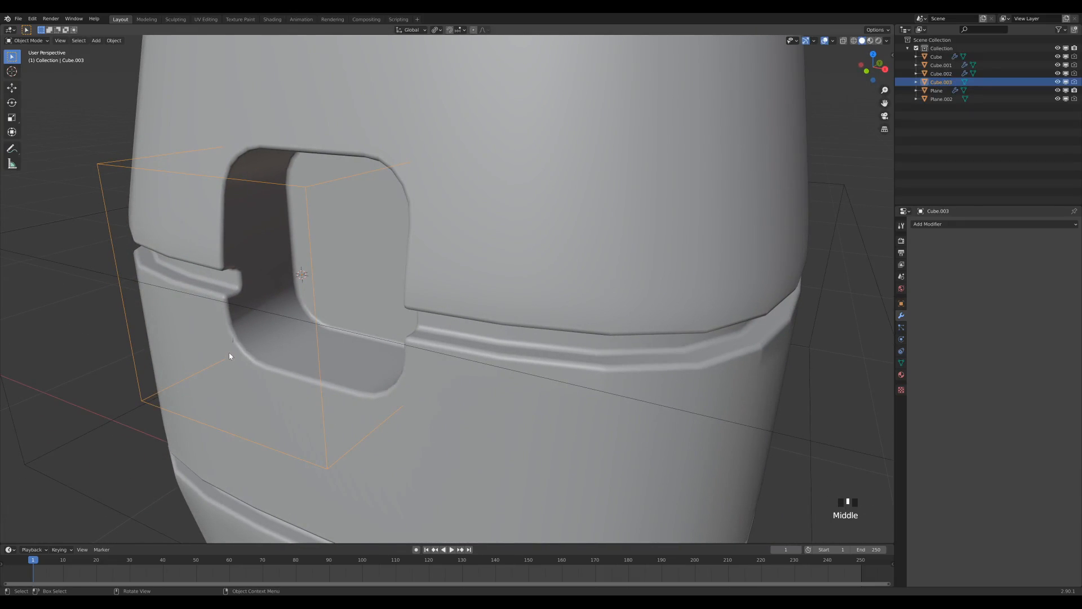
key(less)
Step: Turn on the wireframe overlay and scale the Cube.003 cutter's mesh up by about 1.2 in edit mode
key(Tab)
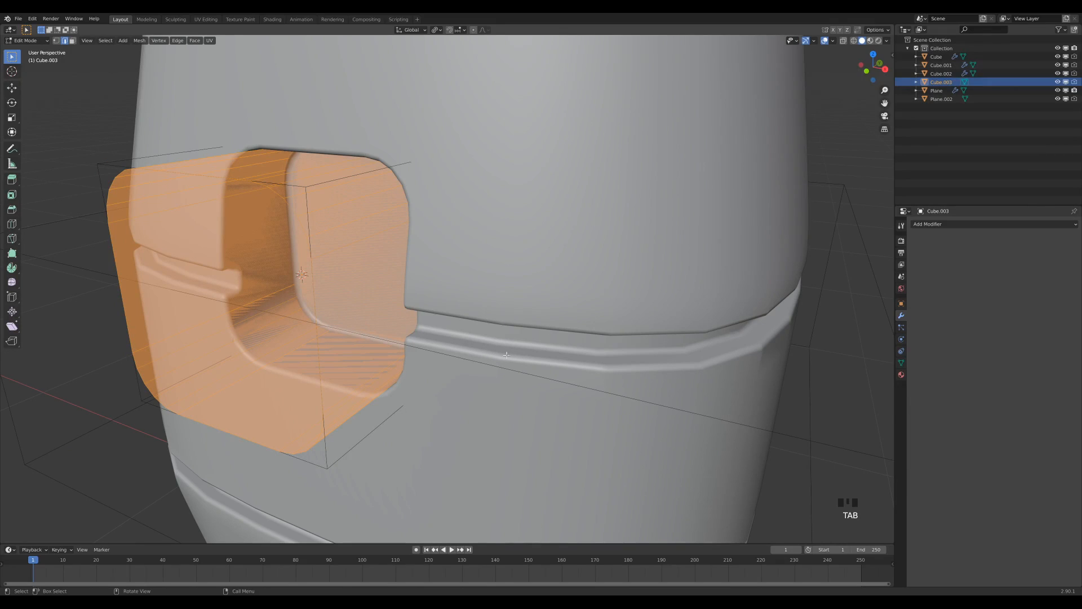
key(less)
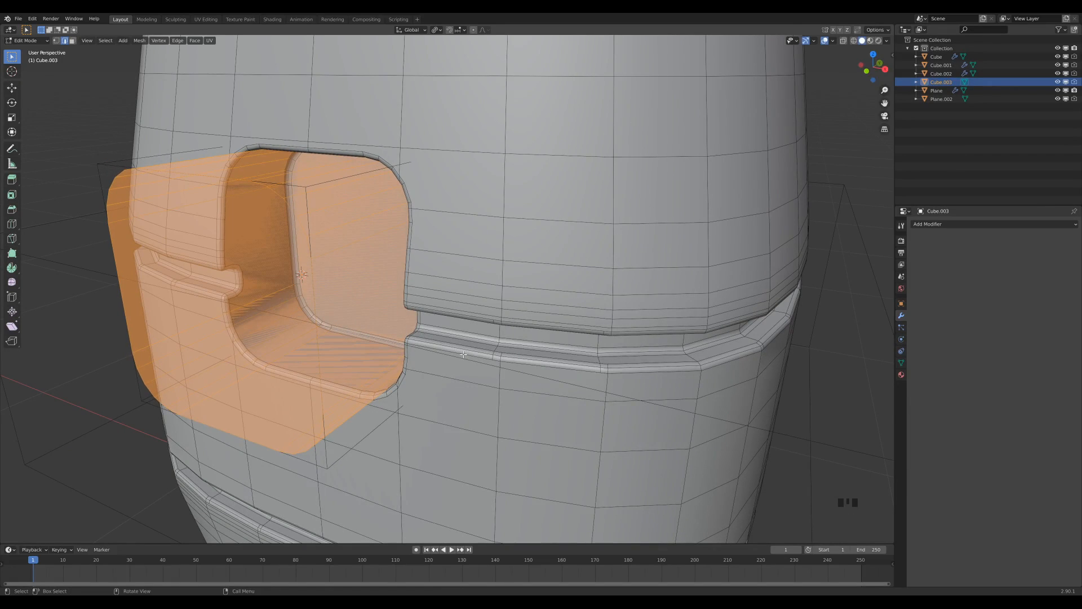
key(s)
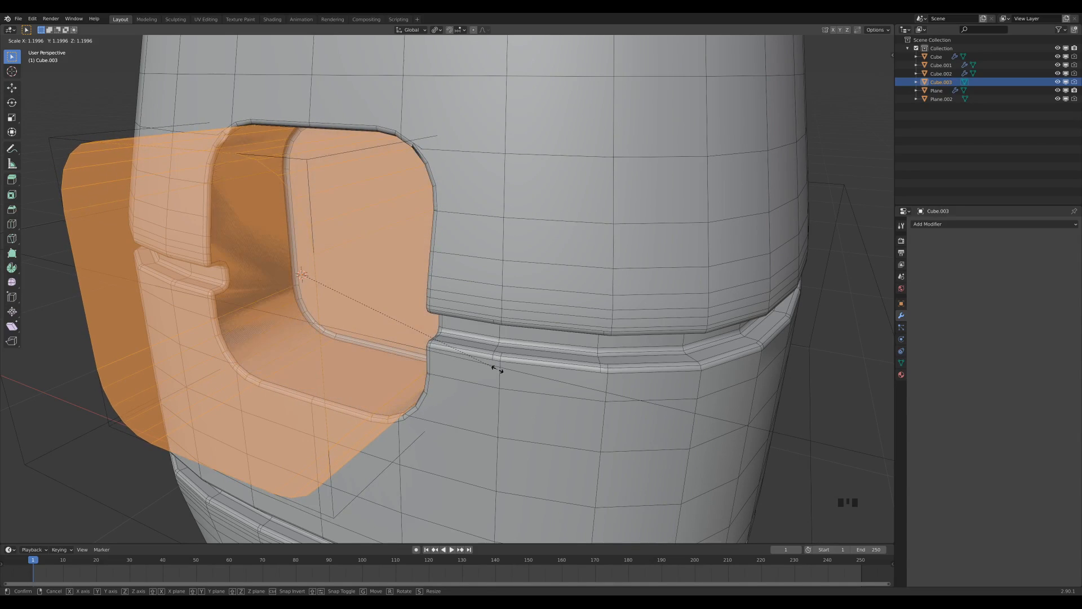
click(496, 368)
middle_drag(496, 368, 497, 309)
key(Tab)
Step: Examine the shading around the enlarged side recess from several distances and angles, toggling the wireframe overlay
scroll(497, 309, down, 4)
middle_drag(425, 293, 353, 195)
scroll(475, 305, down, 5)
scroll(477, 303, up, 6)
scroll(389, 268, up, 5)
key(less)
key(less)
scroll(459, 162, down, 1)
middle_drag(526, 181, 515, 203)
scroll(496, 268, up, 2)
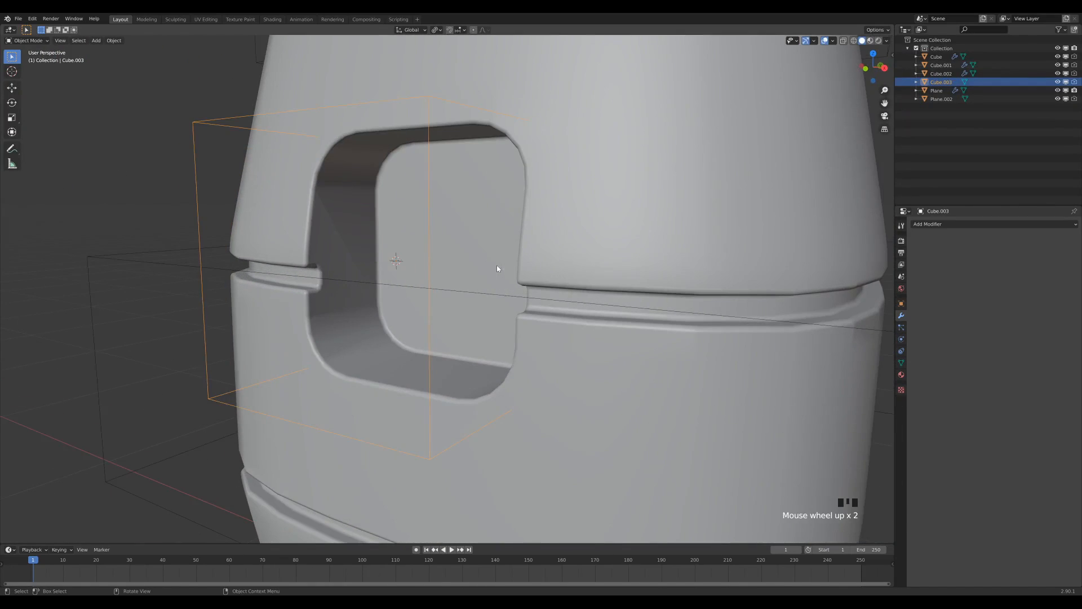
Step: Select the barrel, turn on the wireframe overlay, collapse the Boolean modifiers and set the Bevel amount to 0.006 m
middle_drag(495, 268, 525, 235)
click(577, 211)
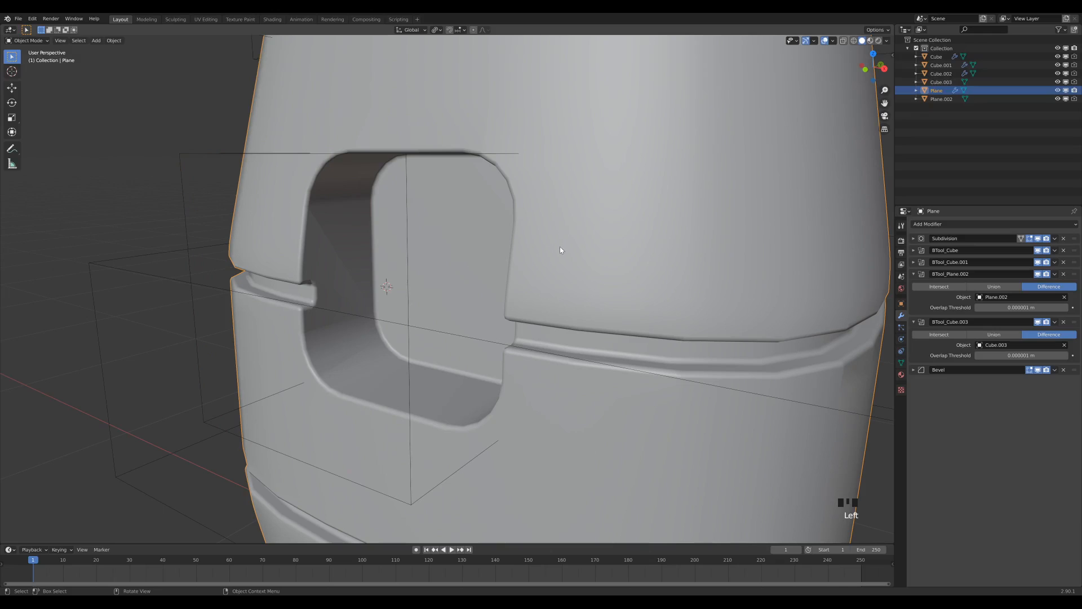
key(less)
click(914, 274)
click(913, 286)
click(913, 297)
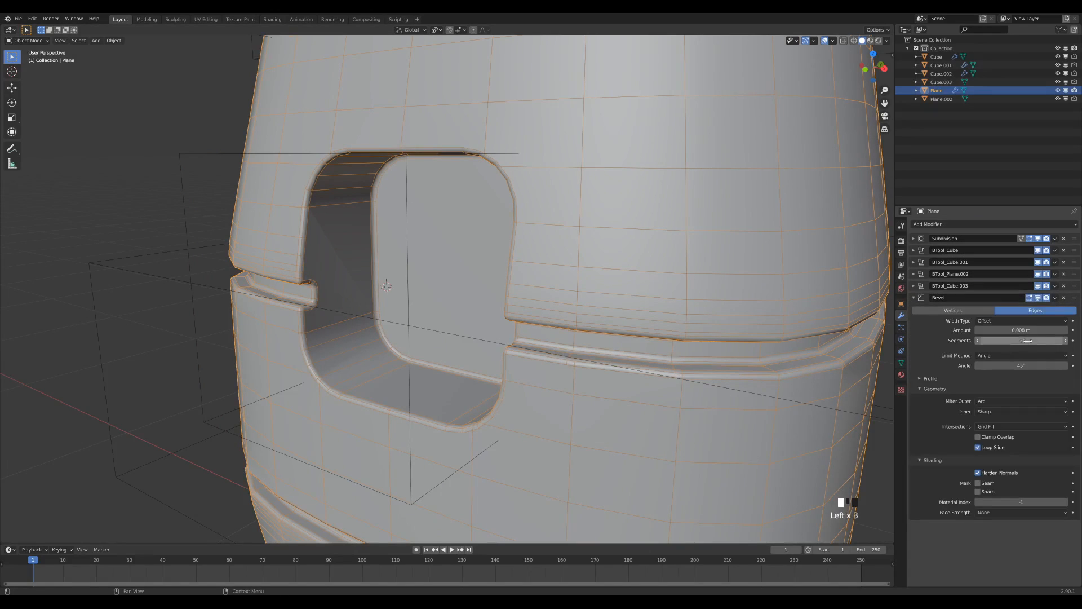
mouse_move(1021, 330)
shift+mouse_down()
mouse_move(1009, 330)
mouse_move(1025, 330)
shift+mouse_up()
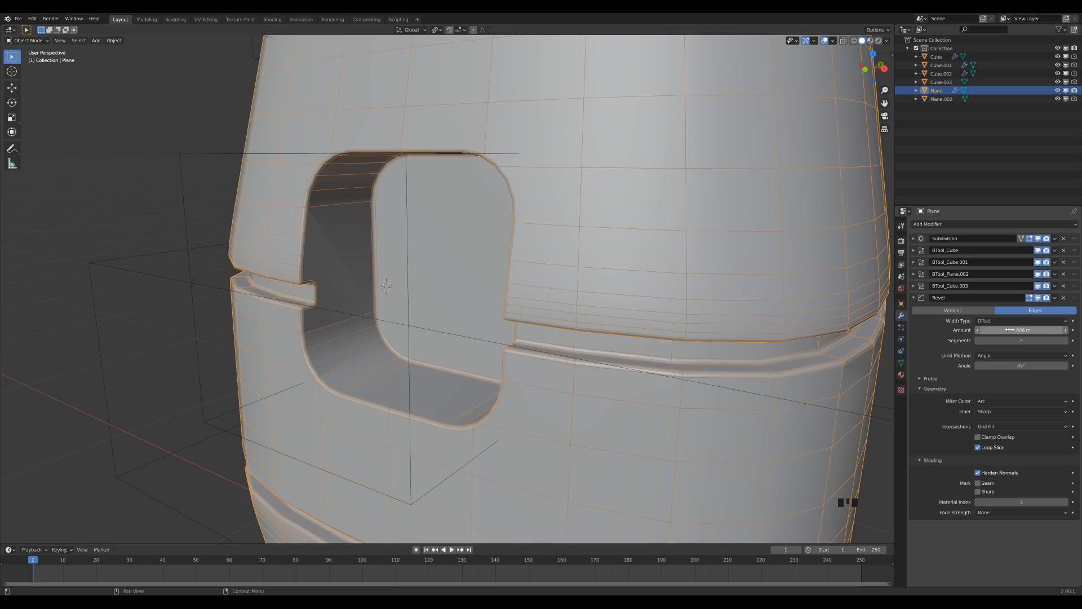
Step: Scale the Cube.003 cutter's mesh down to about 0.94 in edit mode and return to object mode
click(411, 407)
key(Tab)
key(s)
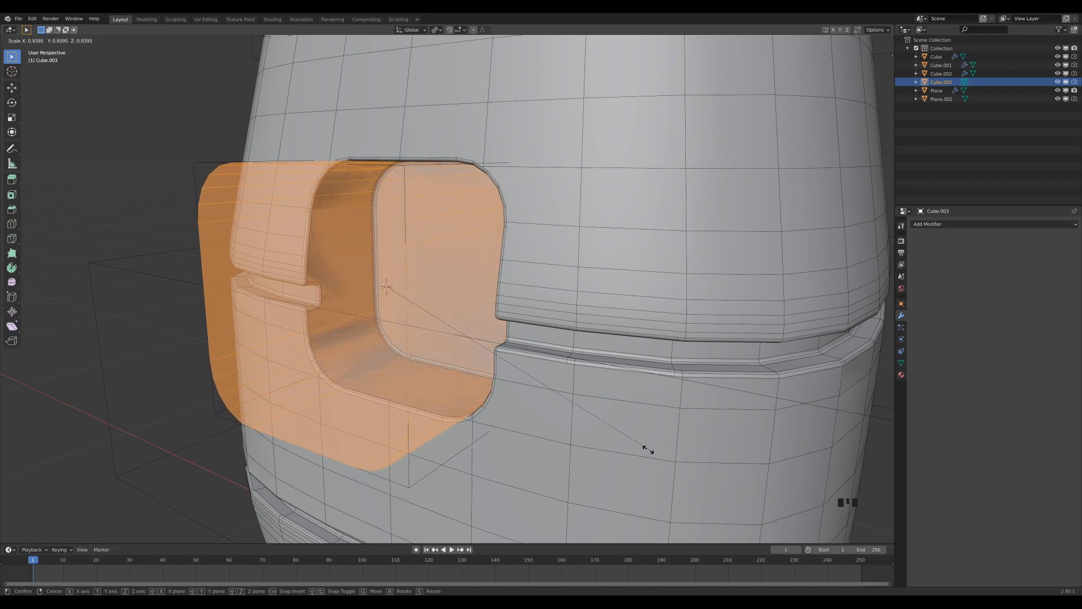
click(644, 448)
key(Tab)
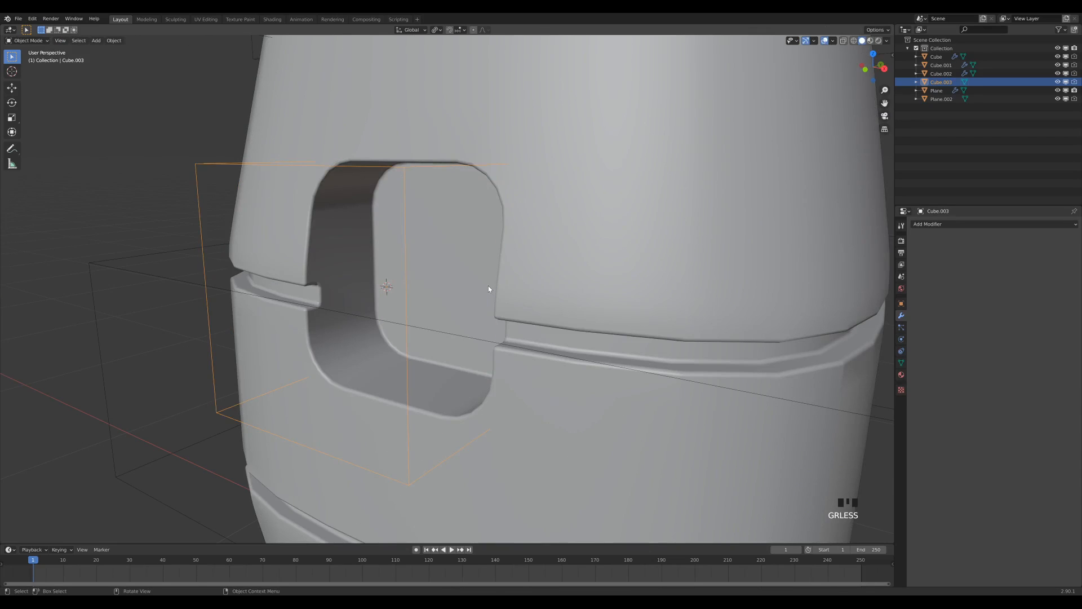
Step: Examine the barrel's base mesh in edit mode and the finished recess with and without the wireframe overlay
scroll(488, 285, down, 3)
middle_drag(488, 285, 609, 345)
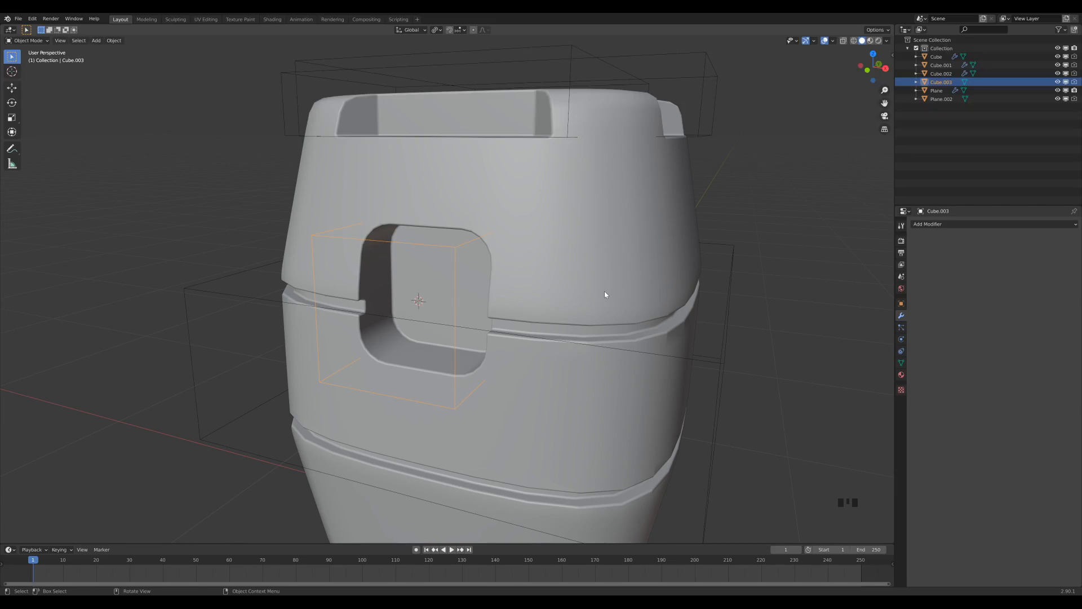
click(540, 235)
key(Tab)
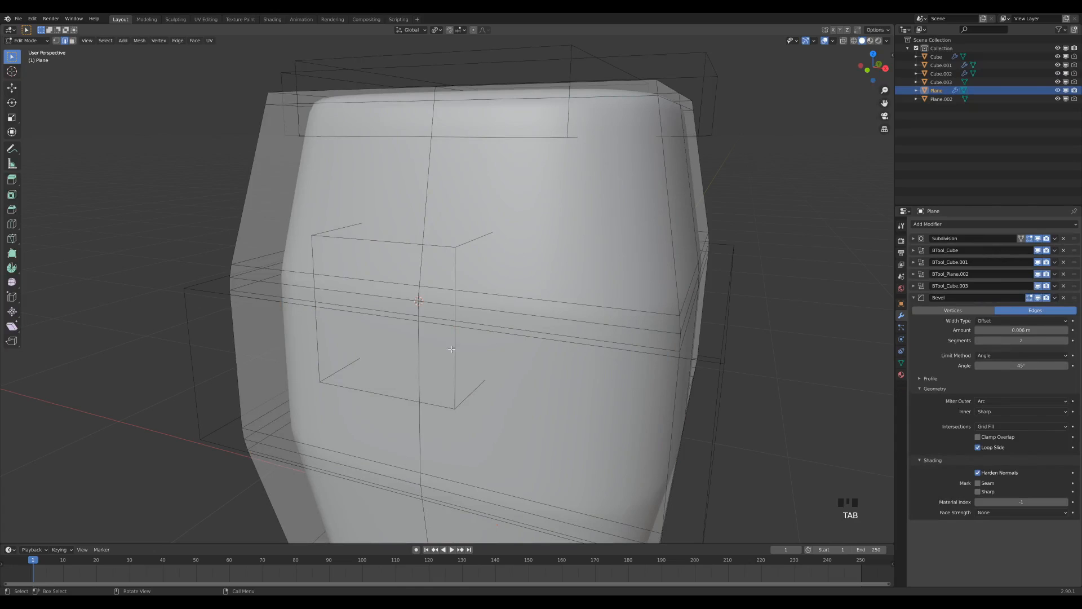
key(Tab)
key(space)
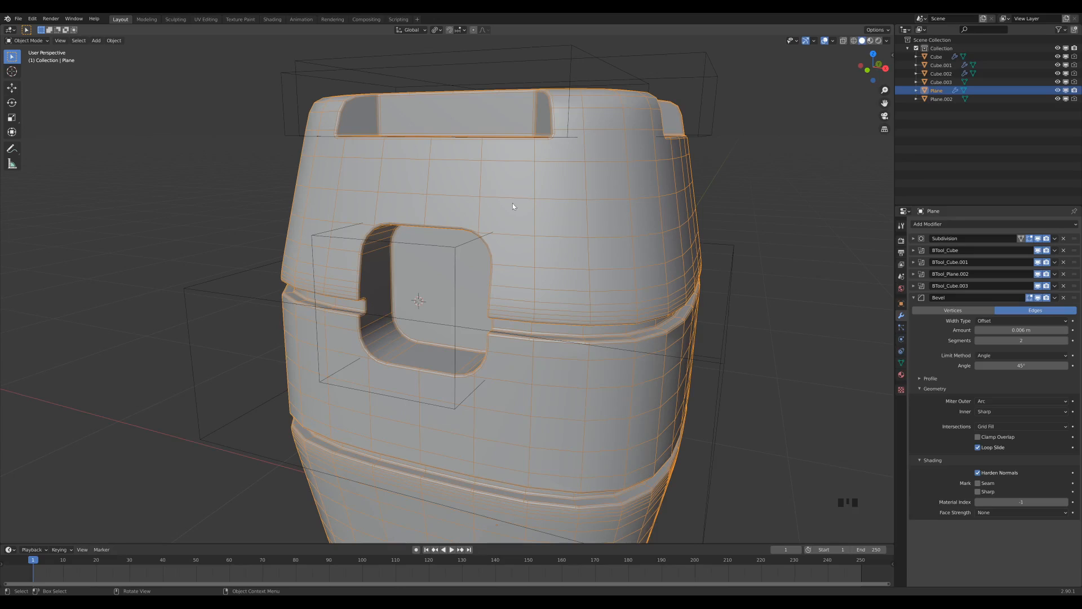
key(space)
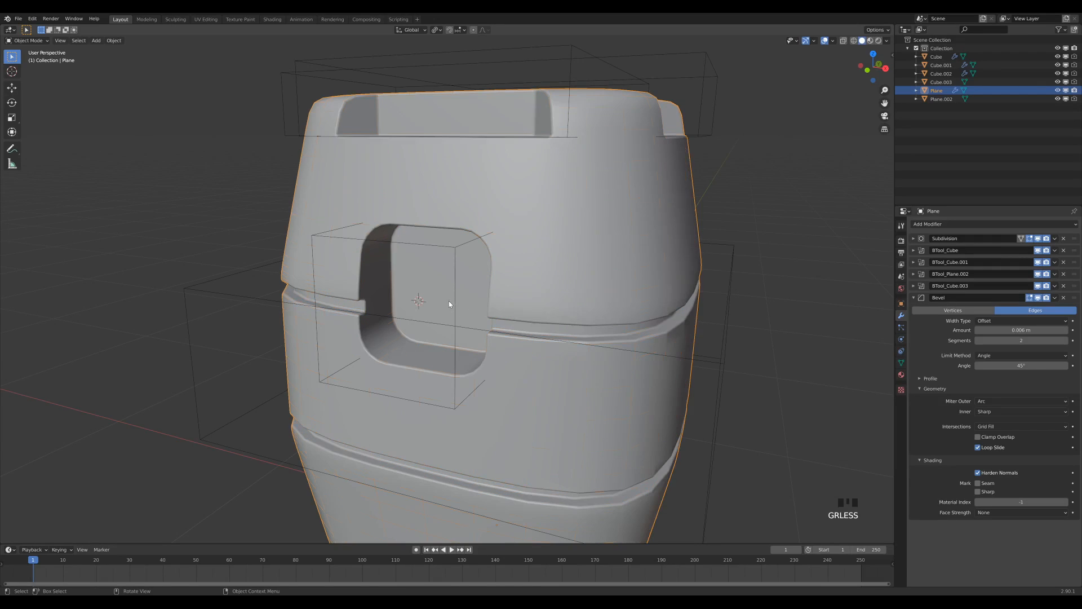
middle_drag(517, 322, 509, 322)
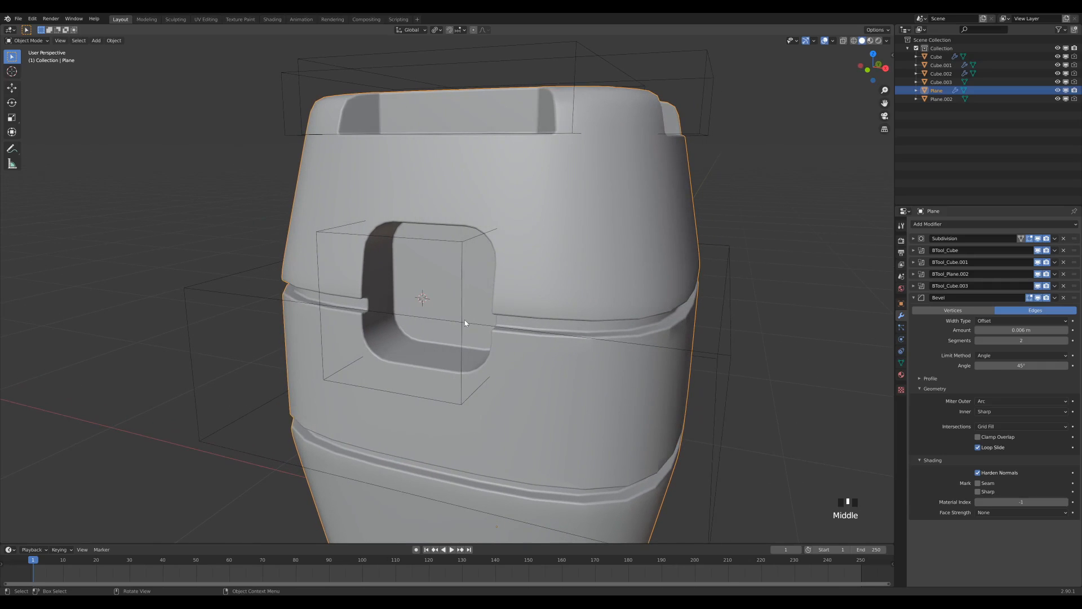
Step: Add a cube at the side recess and scale its mesh to about 0.13 in edit mode
key(shift+a)
mouse_move(465, 316)
click(532, 325)
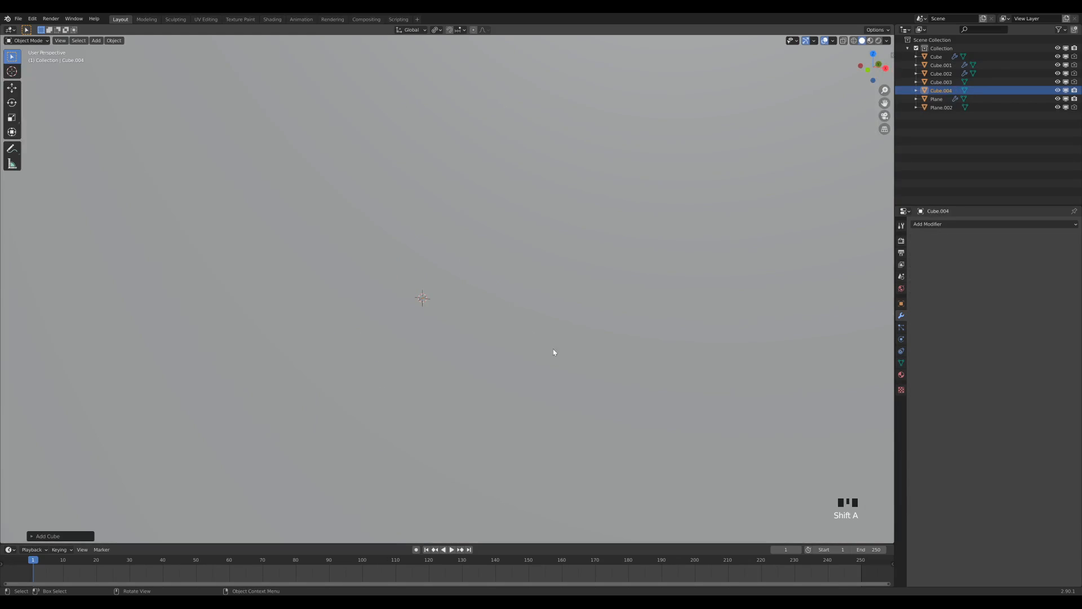
key(s)
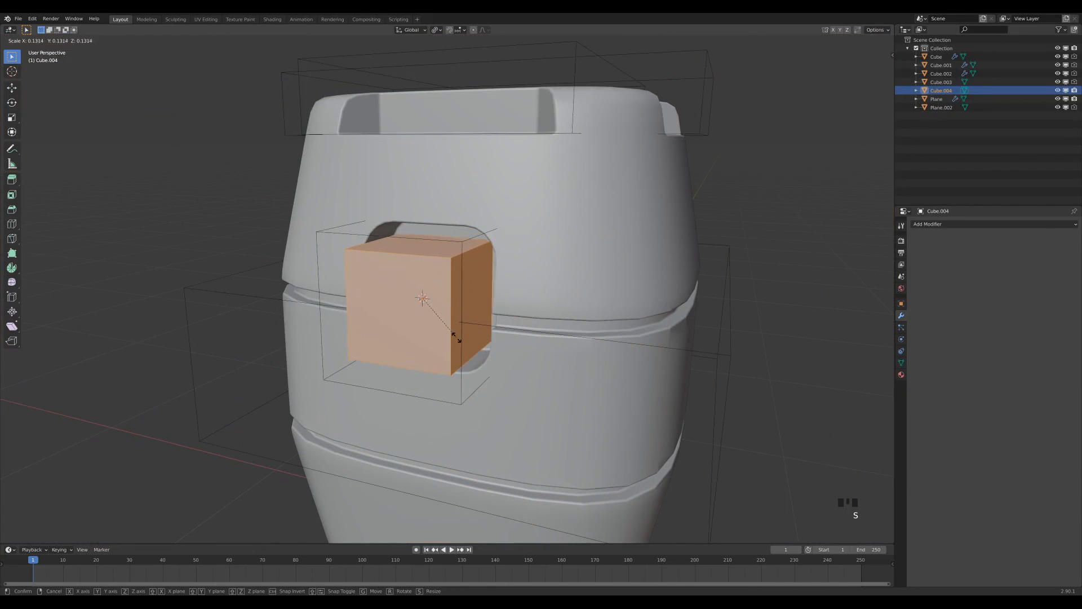
click(458, 337)
middle_drag(458, 337, 517, 351)
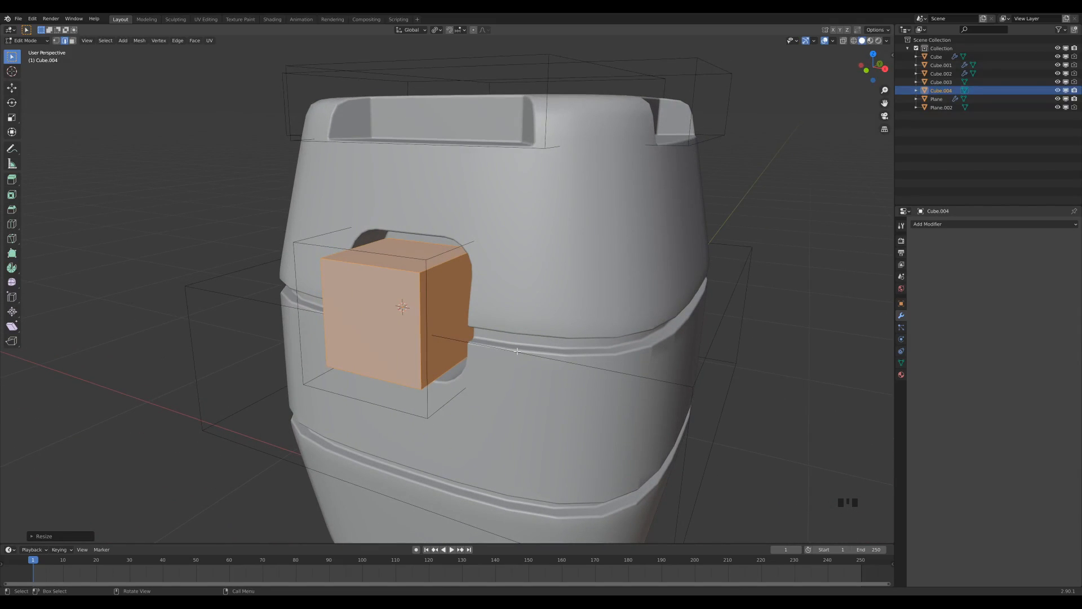
Step: In top view, move the cube's mesh about 0.14 m along Y into the barrel's recess
key(KP_7)
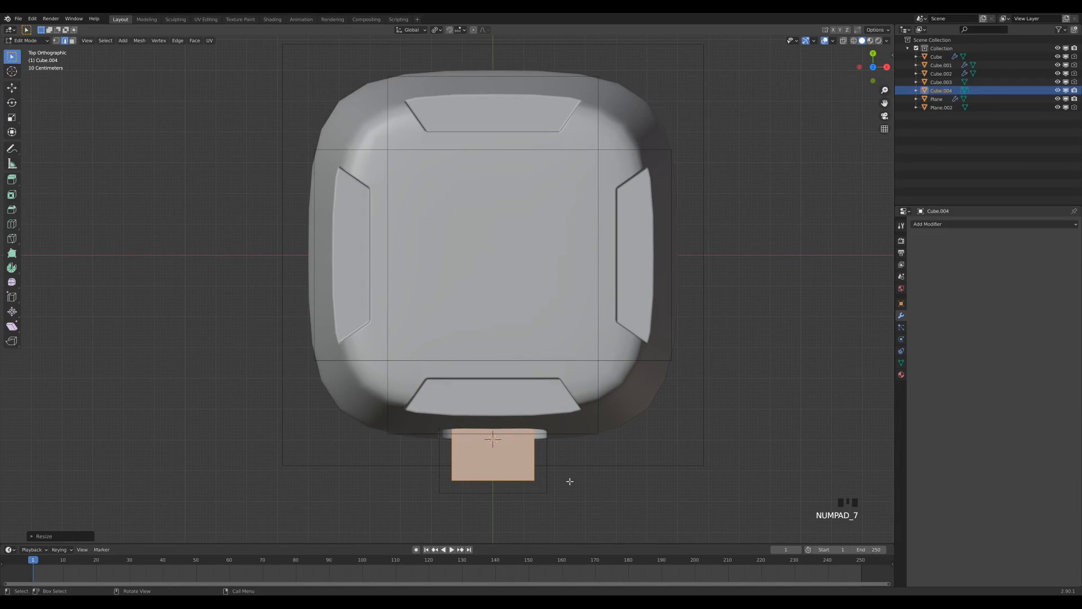
key(g)
key(y)
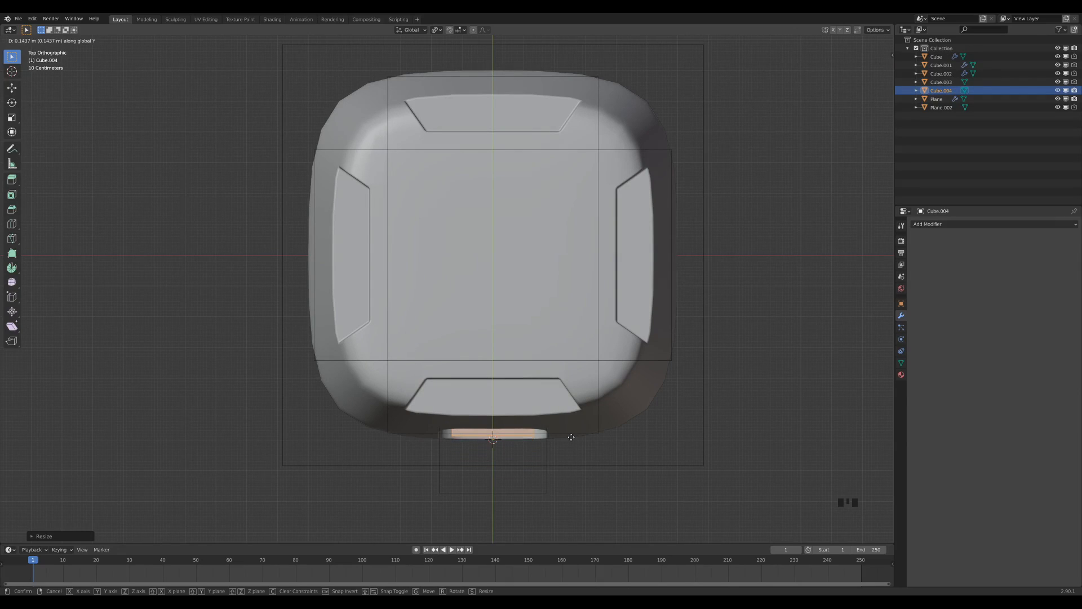
click(569, 439)
Step: Bevel the edges of the cube's outward-facing face by about 0.035 m with a single segment
middle_drag(516, 466, 443, 327)
key(3)
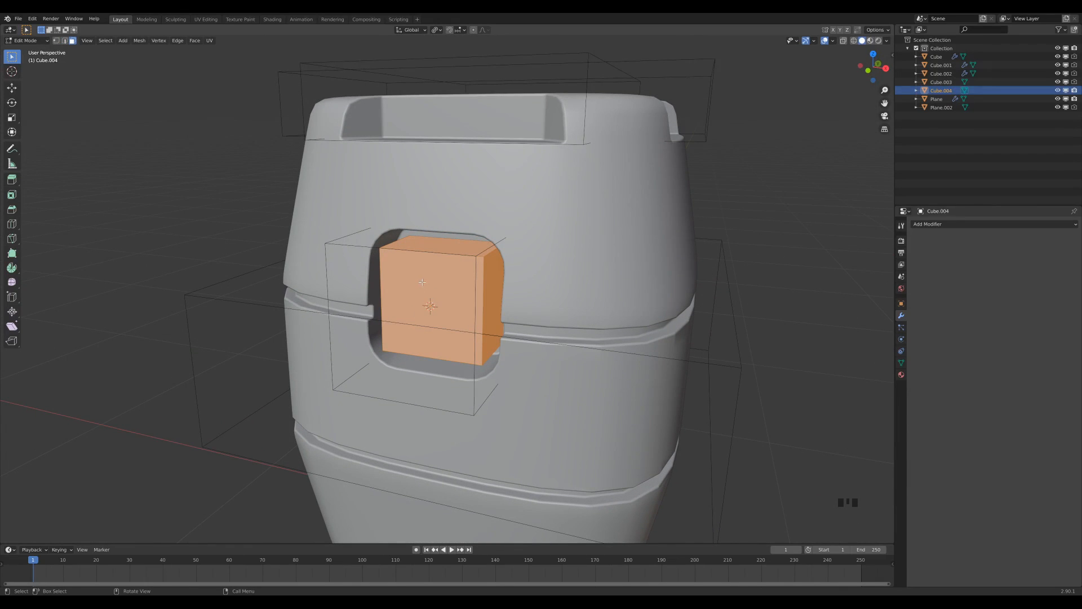
click(468, 300)
key(ctrl+b)
scroll(539, 324, down, 4)
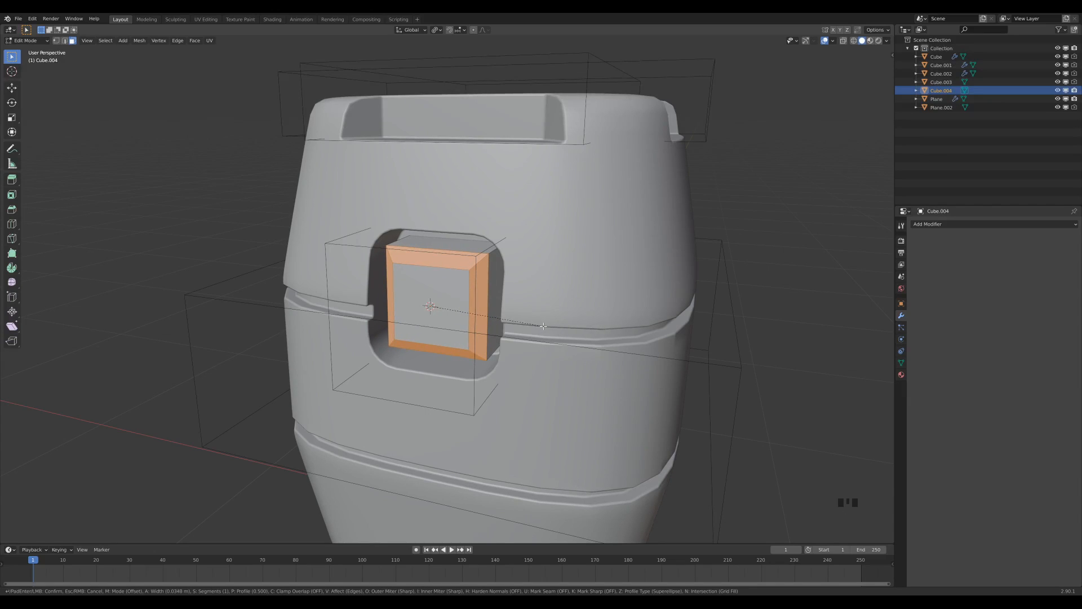
click(542, 326)
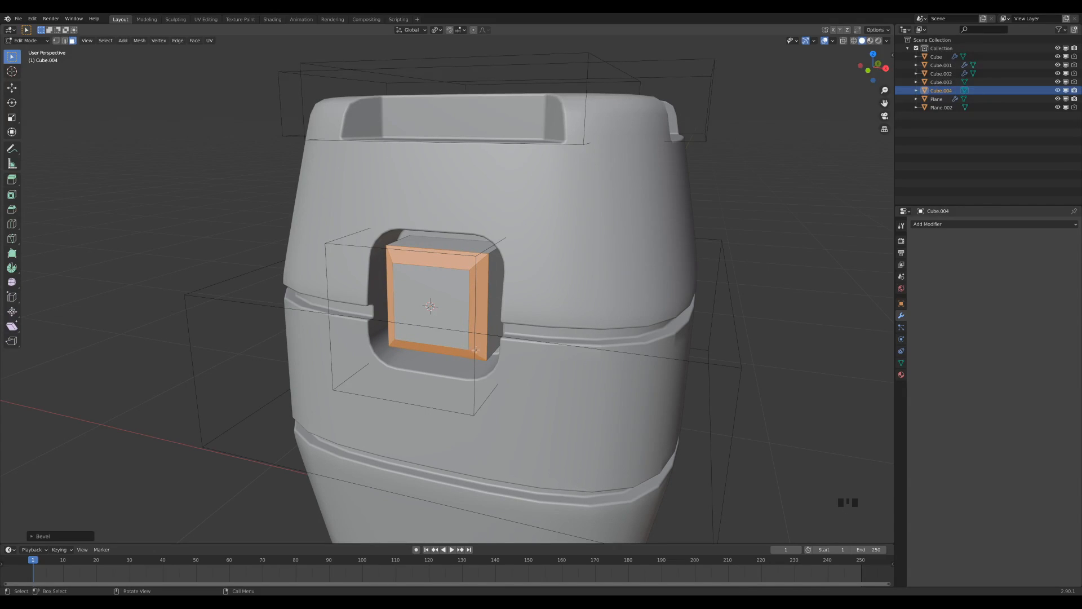
Step: Shade the bevelled cube smooth and join it to the barrel with a Bool Tool Union
key(Tab)
right_click(437, 285)
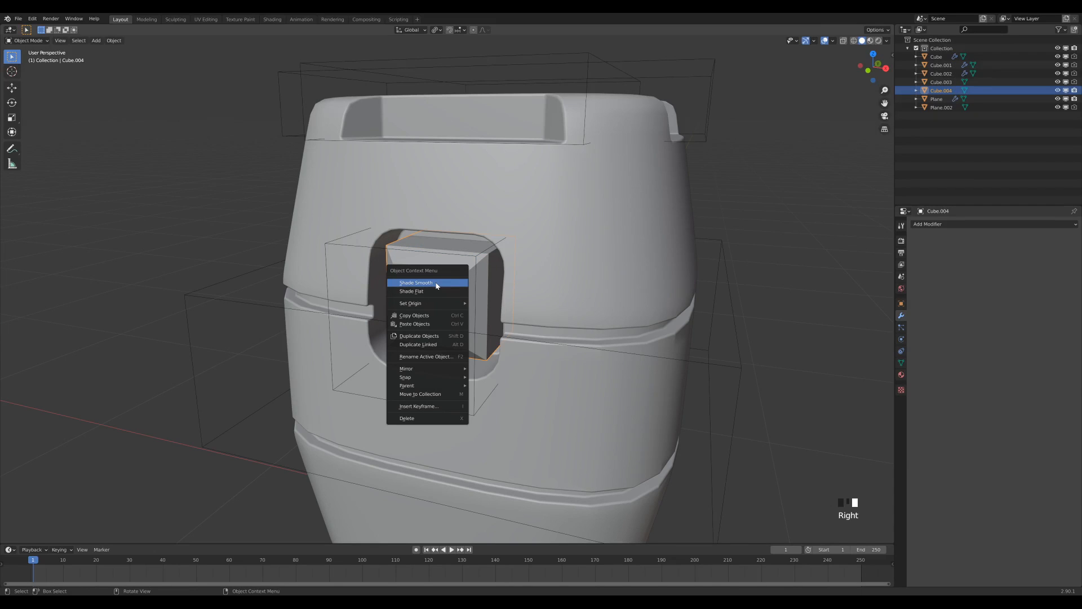
click(437, 283)
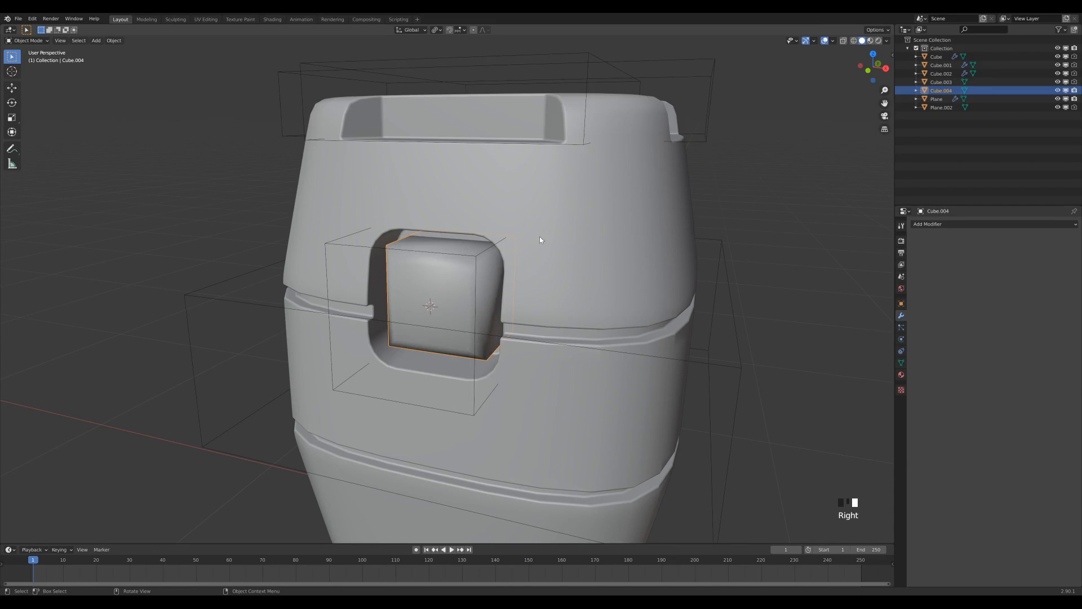
shift+click(552, 245)
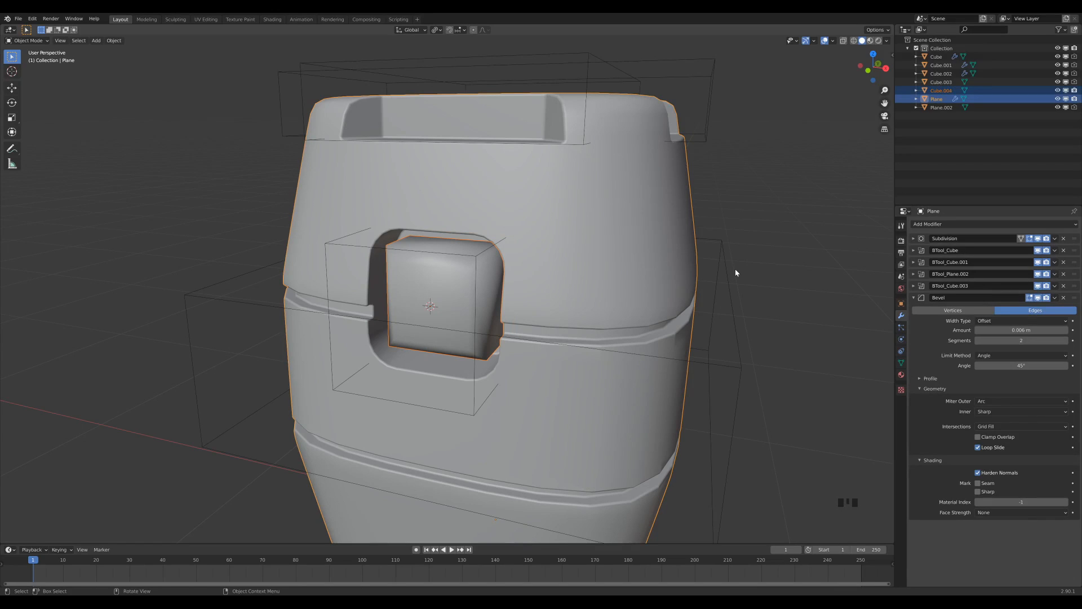
key(ctrl)
key(ctrl+KP_Add)
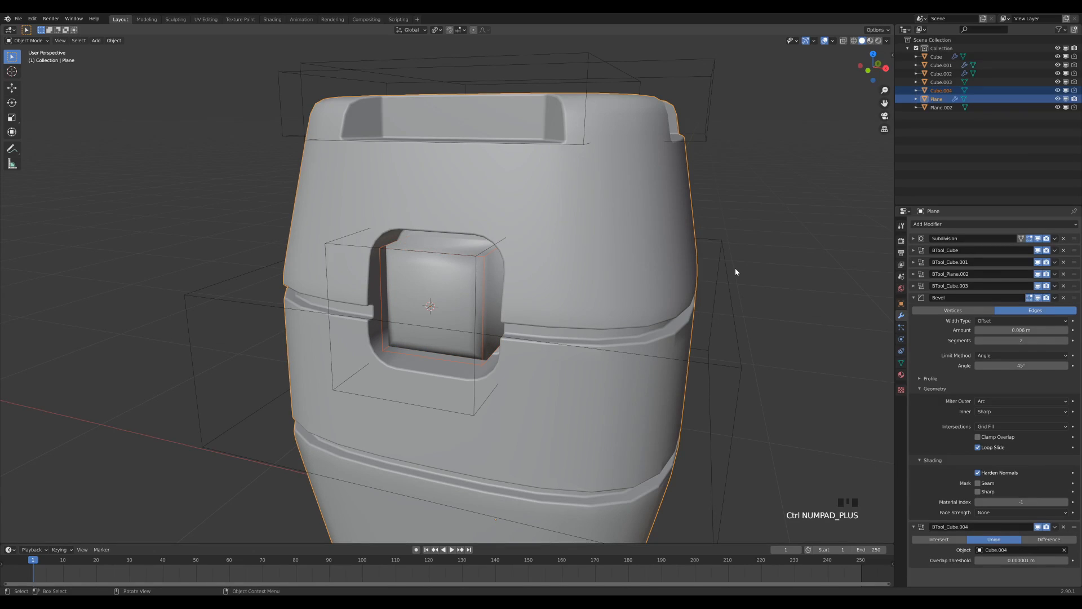
Step: Move the BTool_Cube.004 Boolean above the Bevel in the barrel's modifier stack and collapse it
click(922, 302)
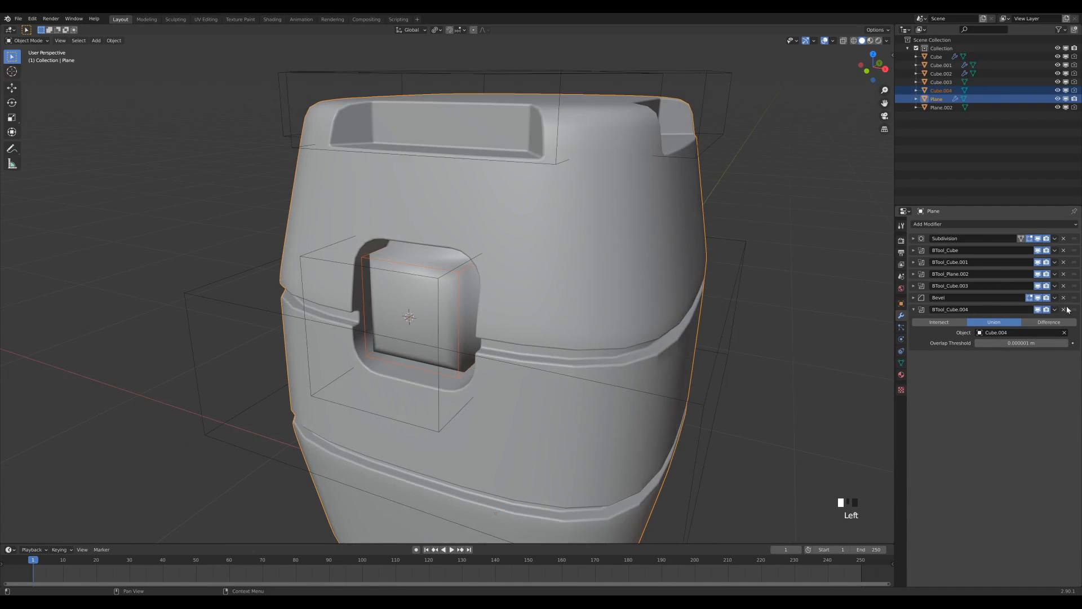
drag(1076, 311, 1075, 298)
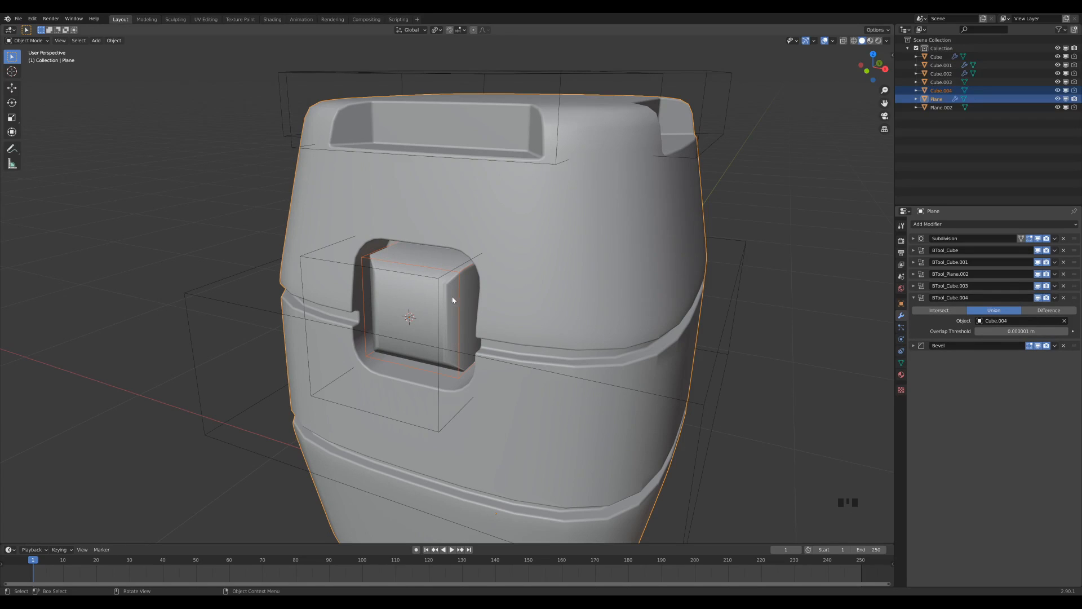
click(913, 297)
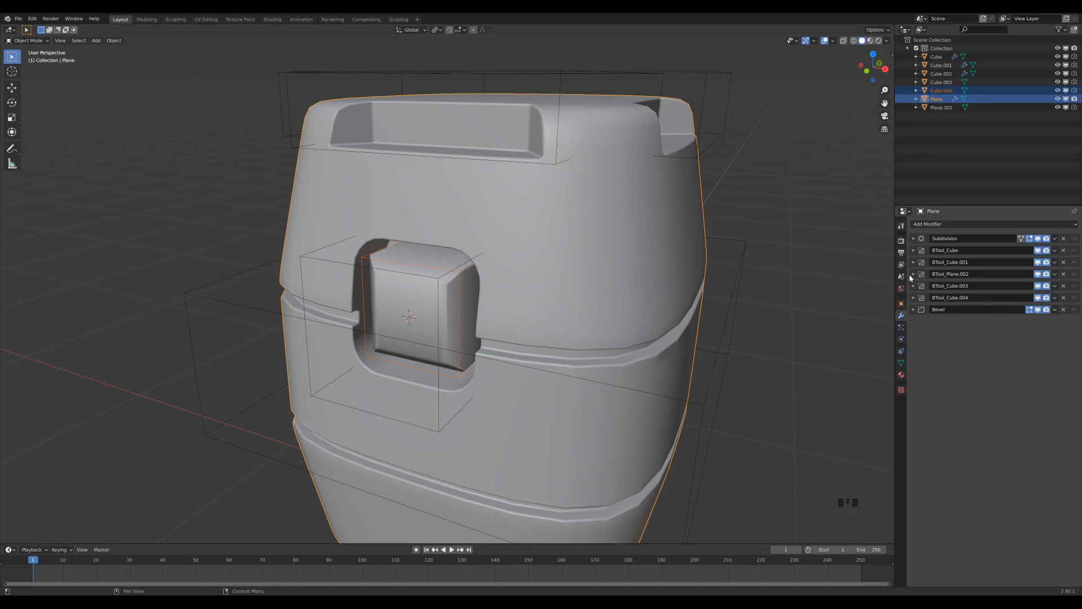
Step: Set the barrel's Bevel limit angle to 44° and collapse the modifier
click(920, 309)
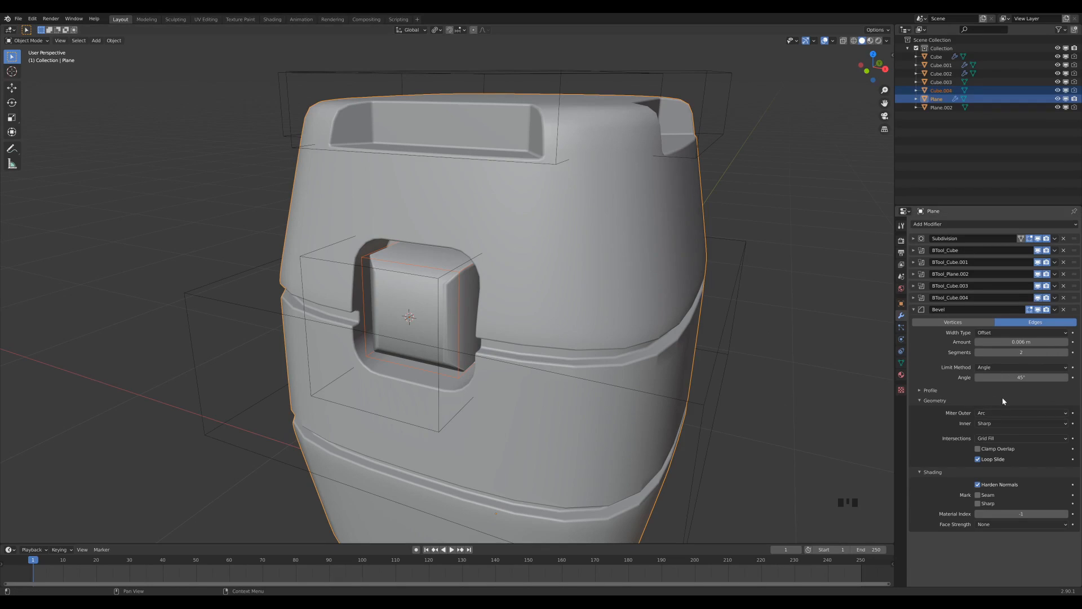
key(shift+Left)
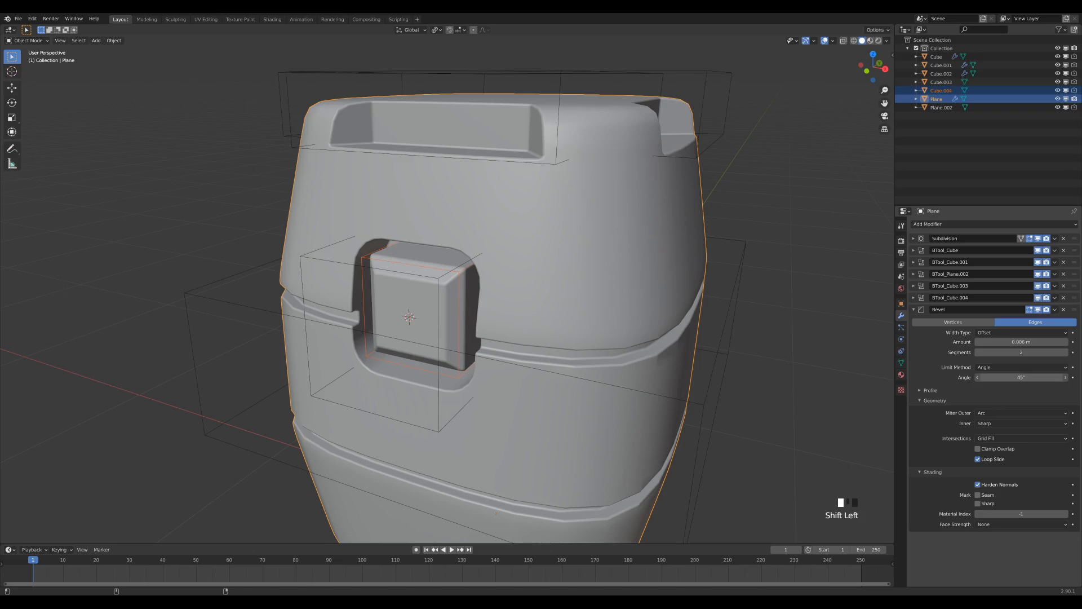
middle_drag(445, 256, 615, 293)
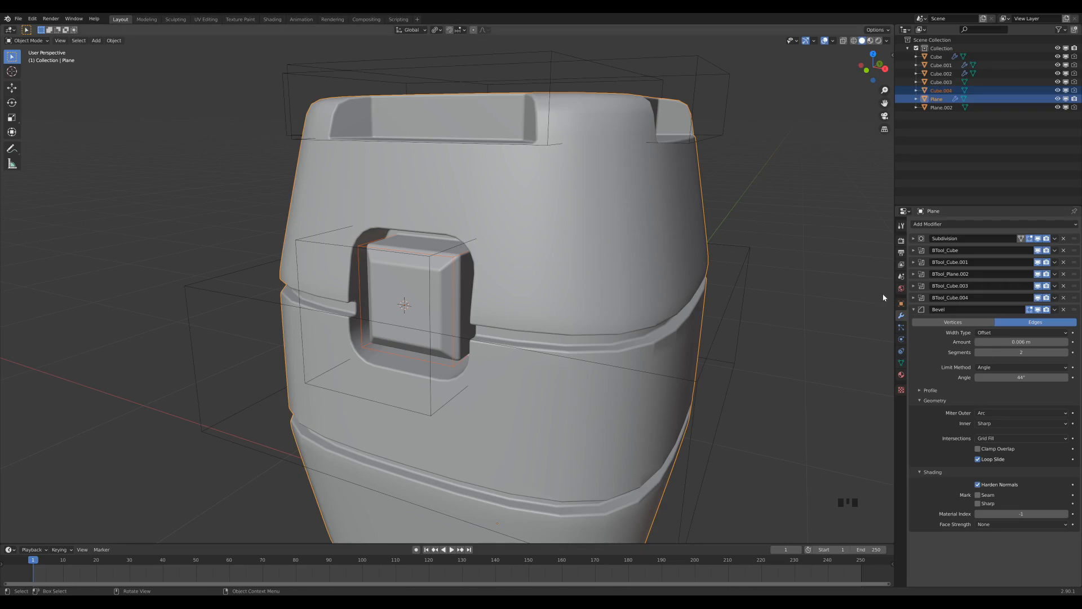
click(915, 309)
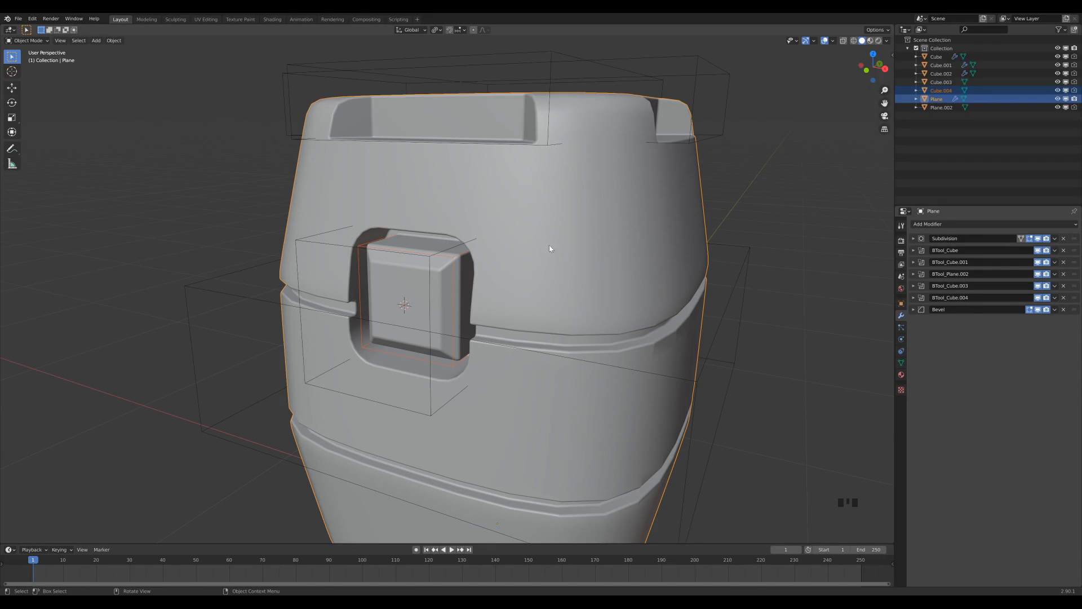
Step: Add another cube at the recess block and scale its mesh to about 0.07 in edit mode
key(shift+a)
mouse_move(458, 243)
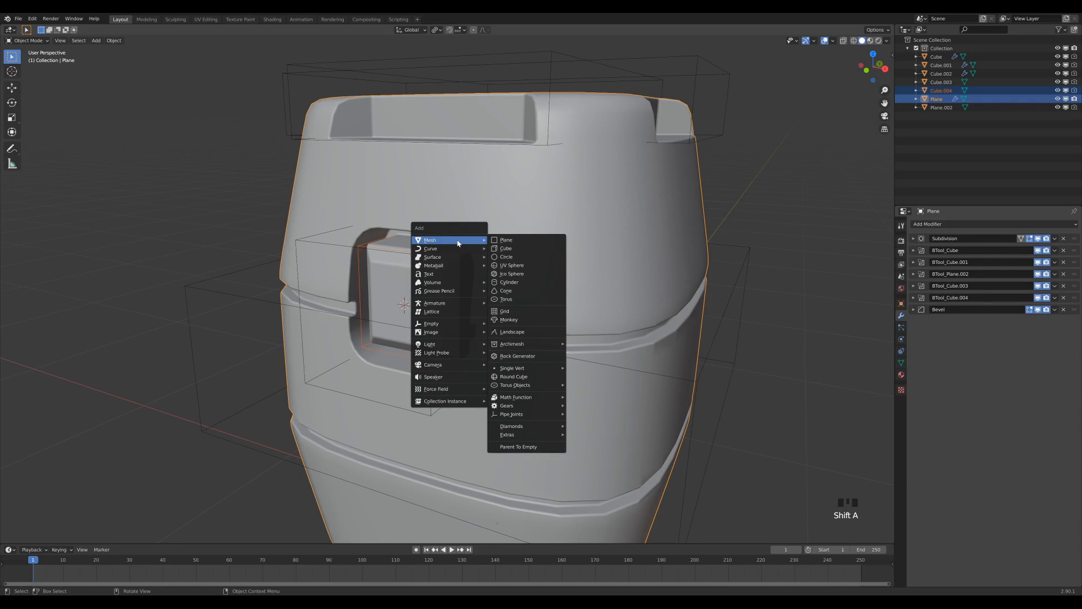
click(511, 248)
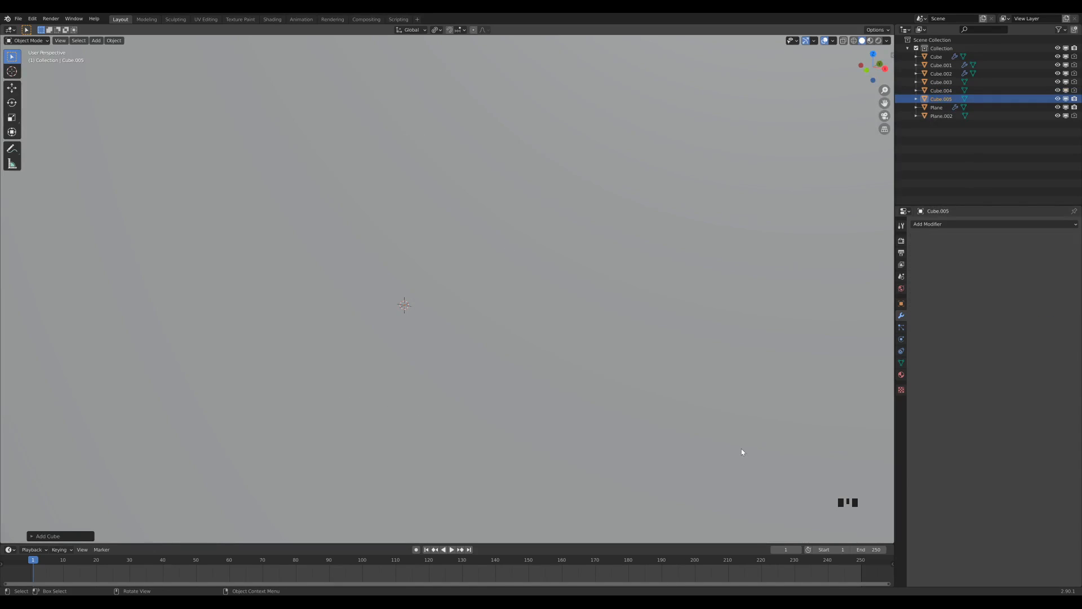
key(Tab)
key(s)
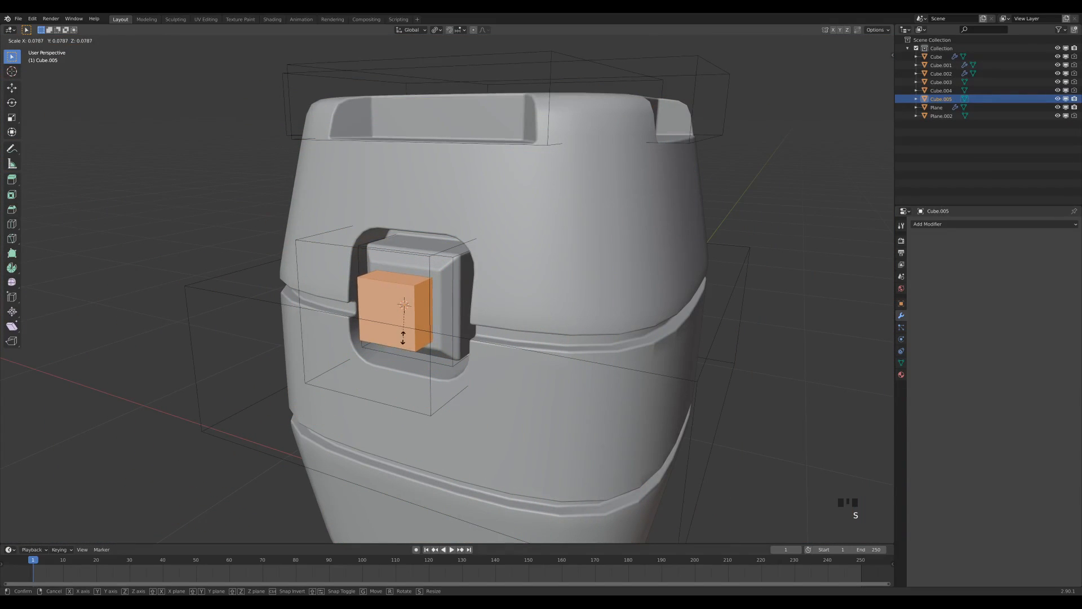
click(403, 334)
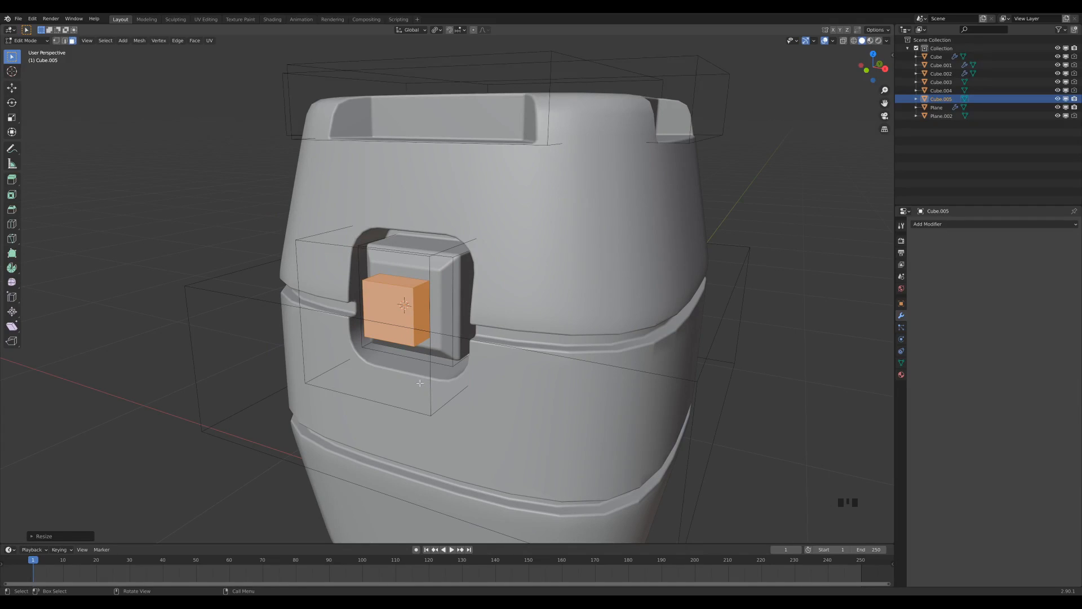
Step: Shade the small cube smooth and cut the barrel with it using a Bool Tool Slice
key(Tab)
right_click(393, 283)
click(393, 283)
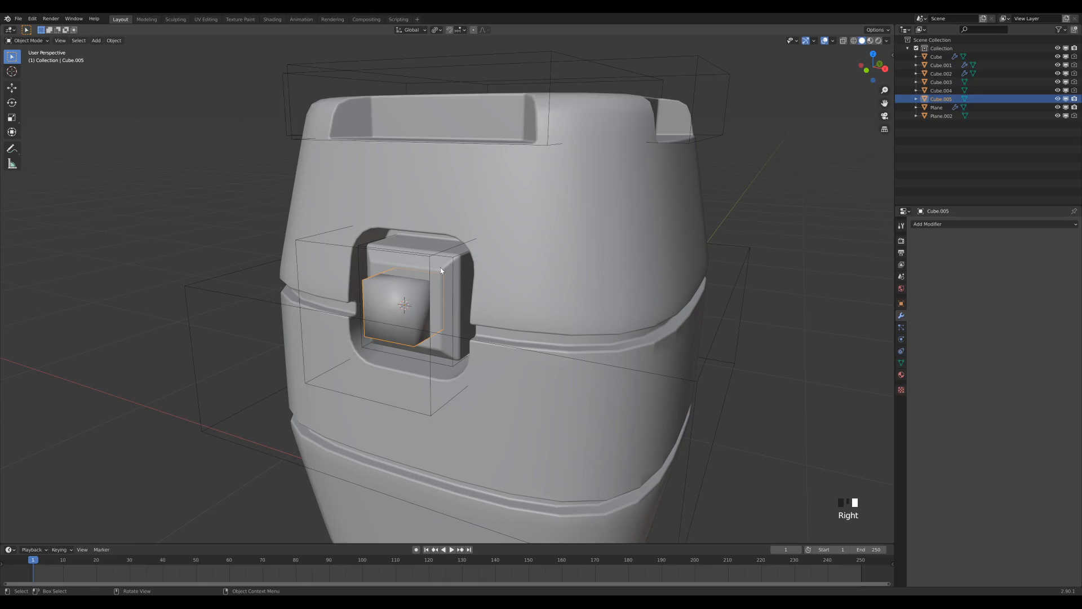
shift+click(491, 264)
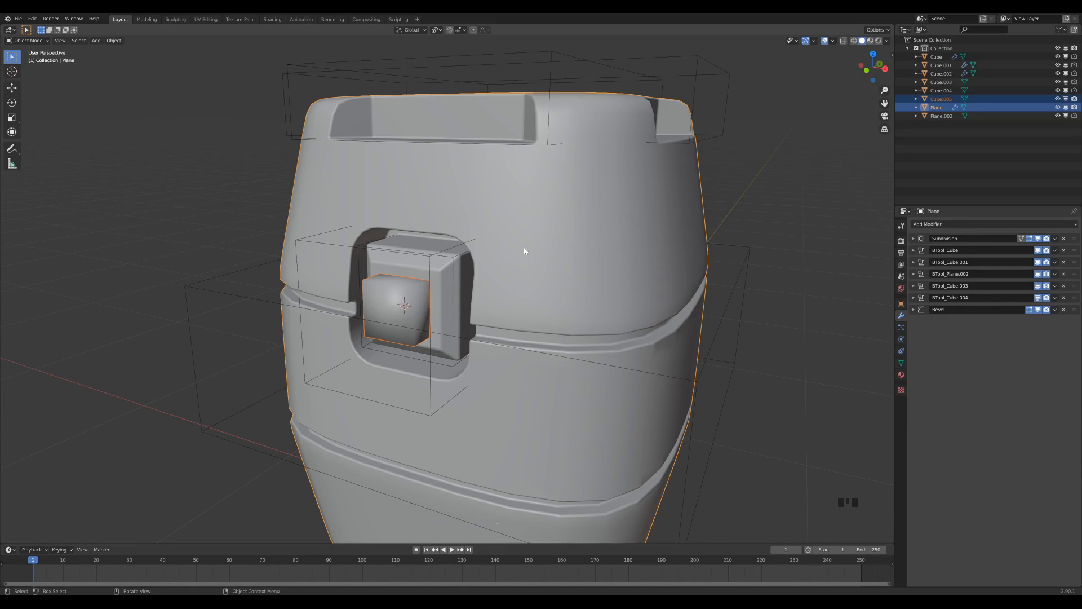
key(ctrl)
key(ctrl+KP_Divide)
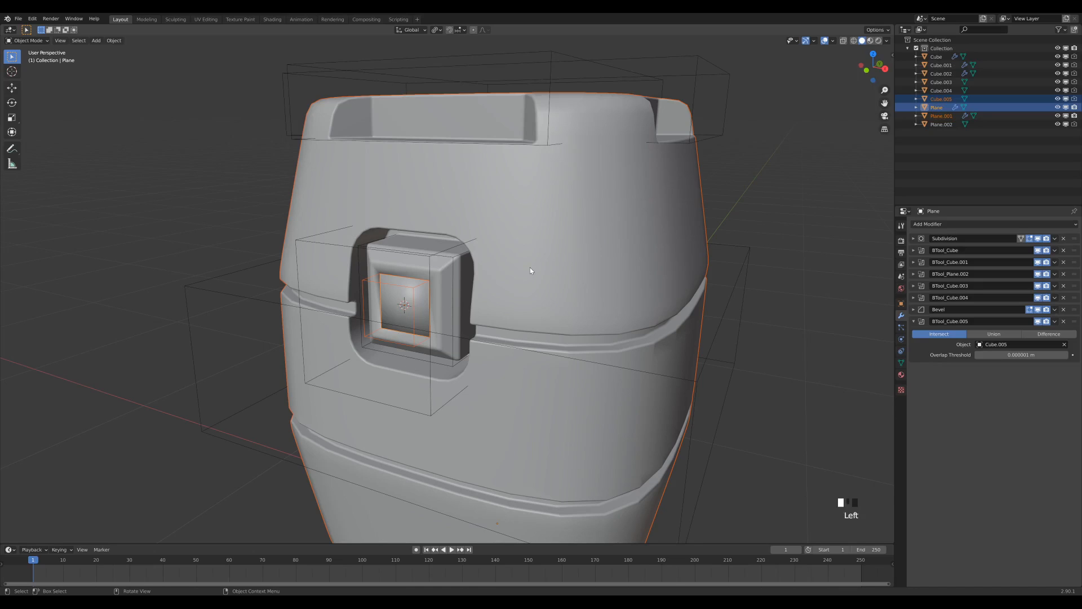
Step: Select the barrel body and the small sliced piece in turn and compare their modifier stacks
click(530, 271)
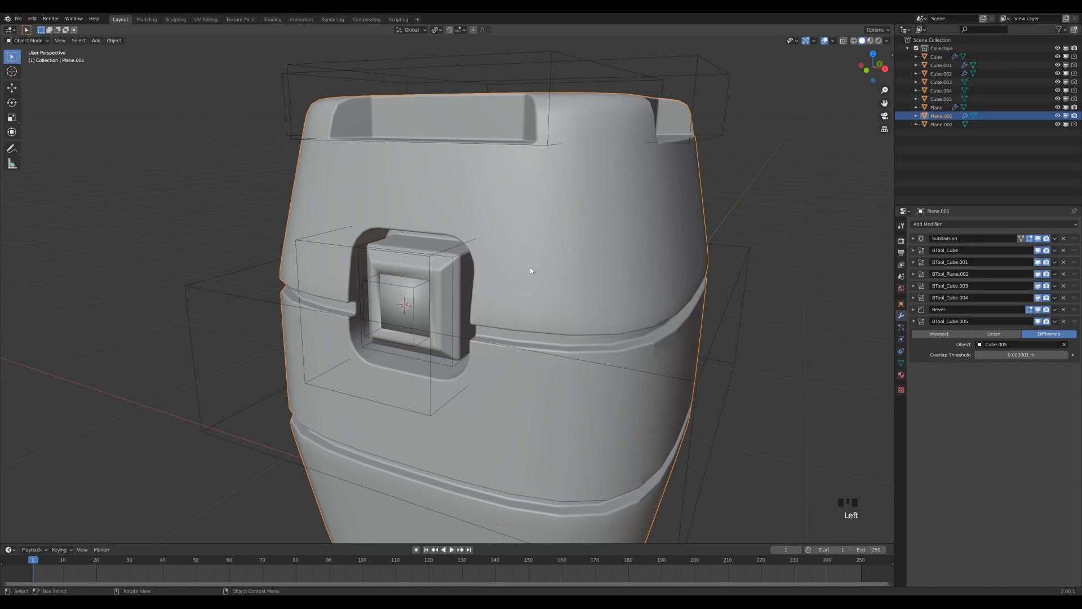
click(392, 299)
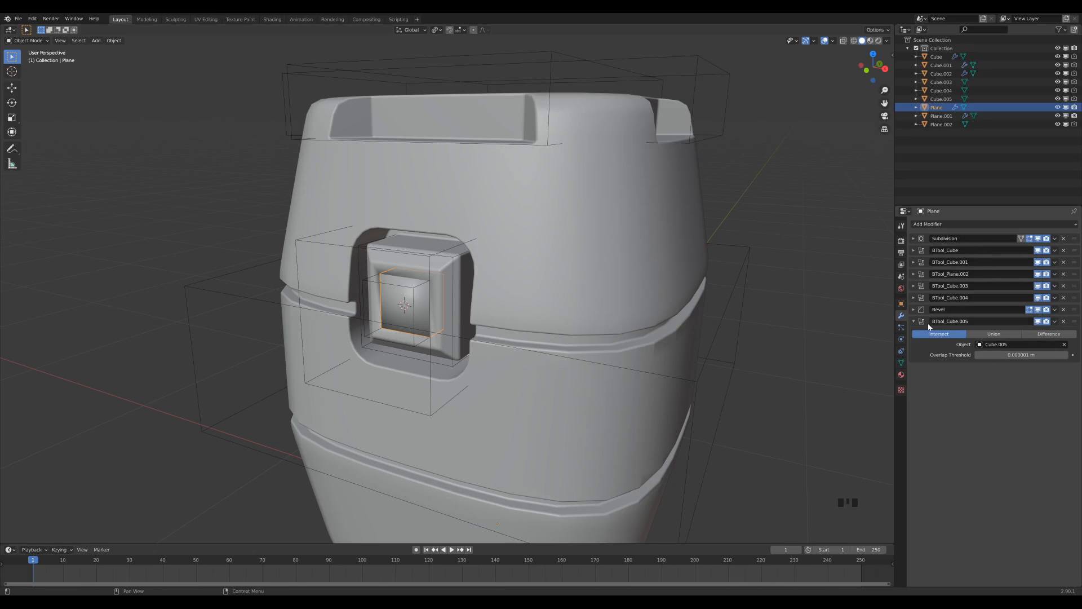
click(913, 321)
click(606, 230)
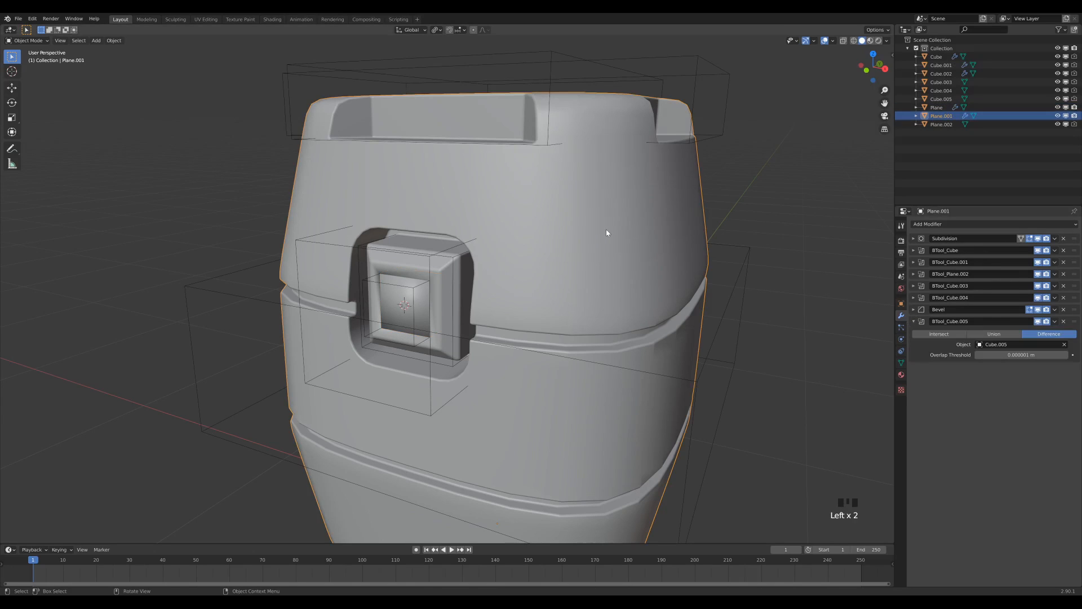
click(388, 296)
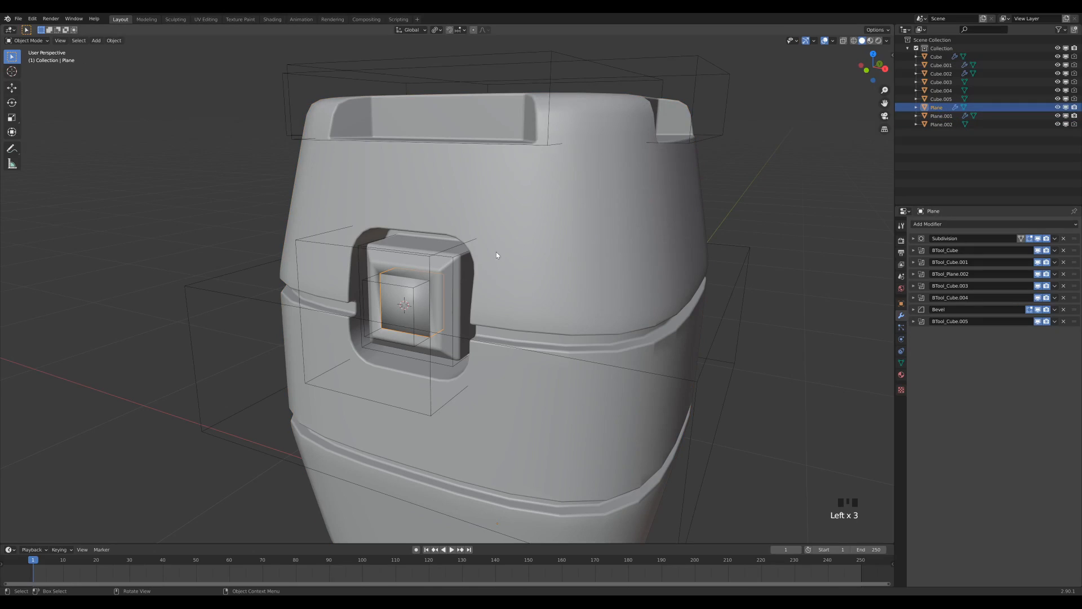
click(605, 281)
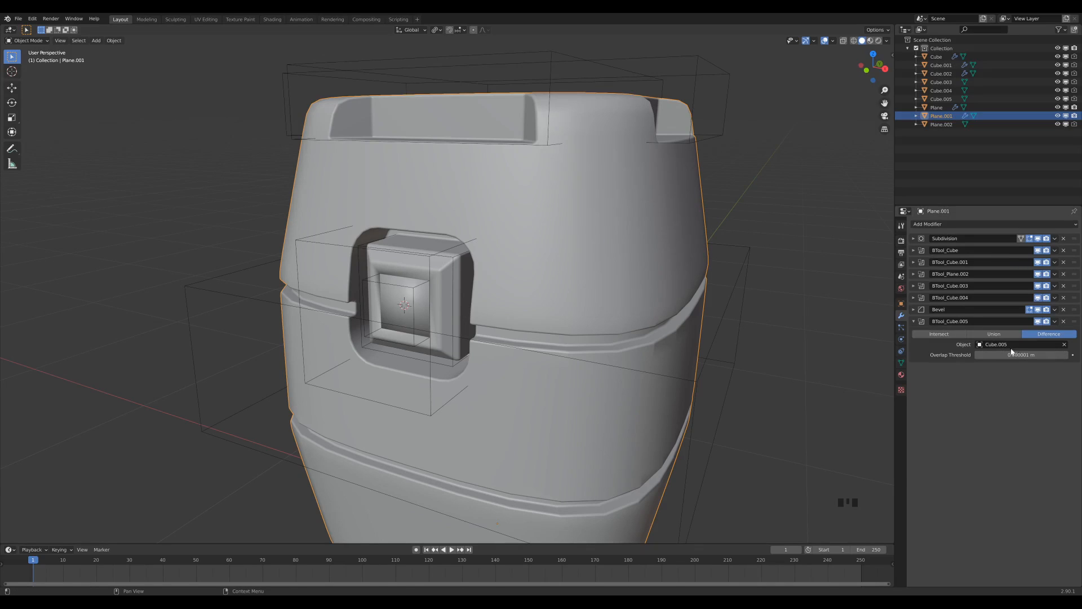
click(387, 296)
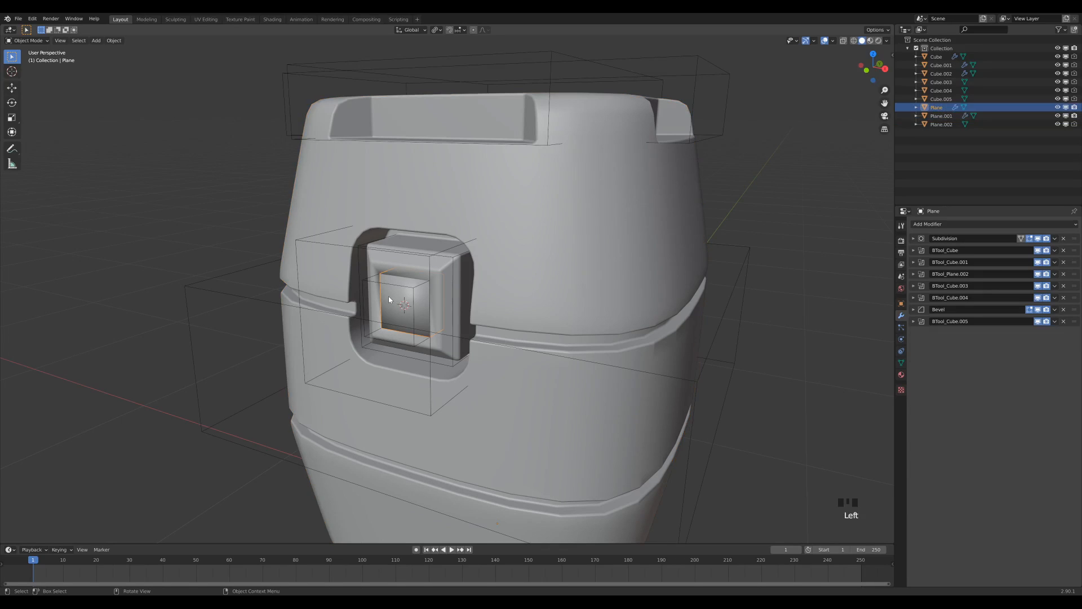
Step: Move the small sliced piece's BTool_Cube.005 Boolean above its Bevel and select the barrel body
click(913, 321)
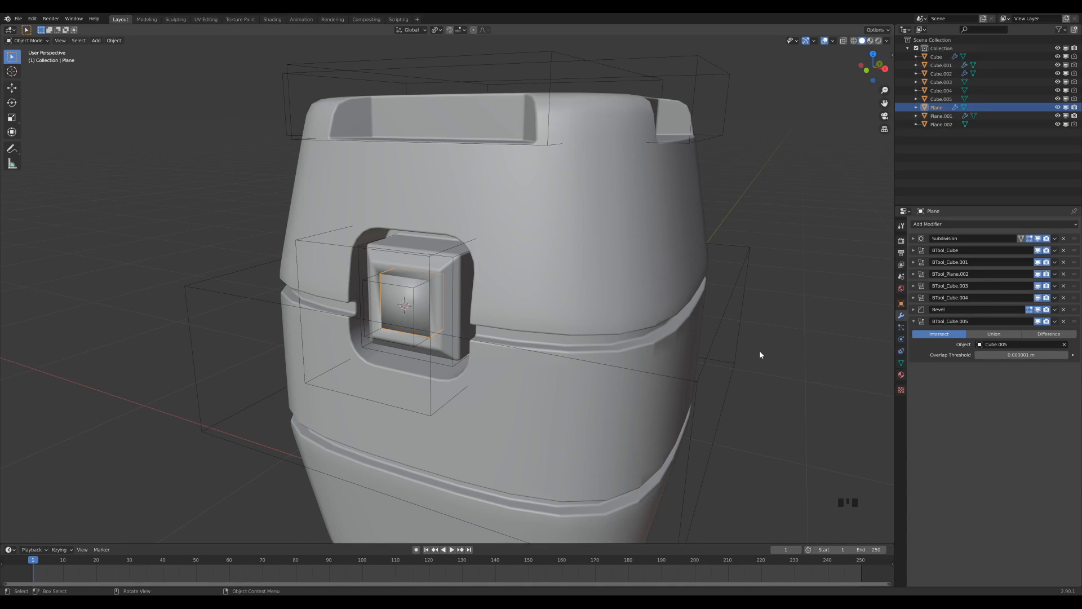
key(r)
drag(1074, 322, 1075, 309)
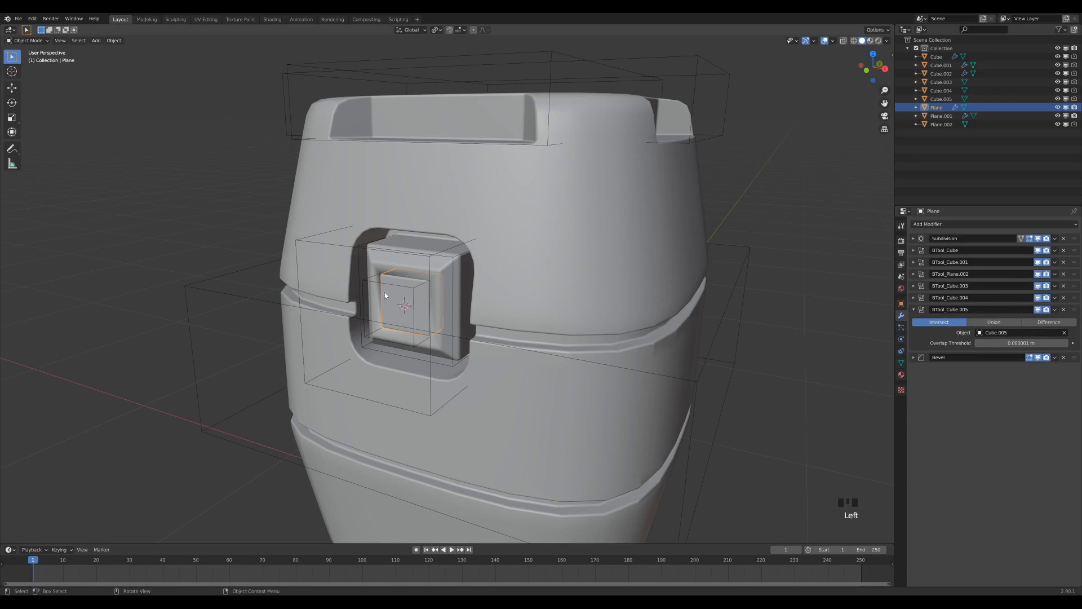
click(400, 260)
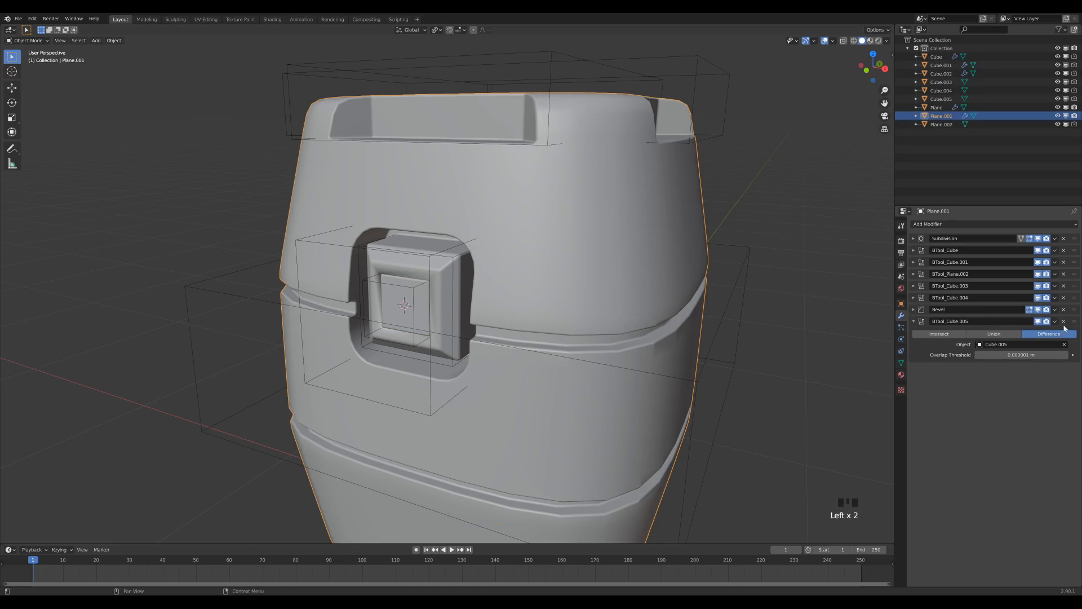
Step: Move the barrel body's BTool_Cube.005 Boolean above its Bevel modifier and save the file
drag(1076, 323, 1075, 309)
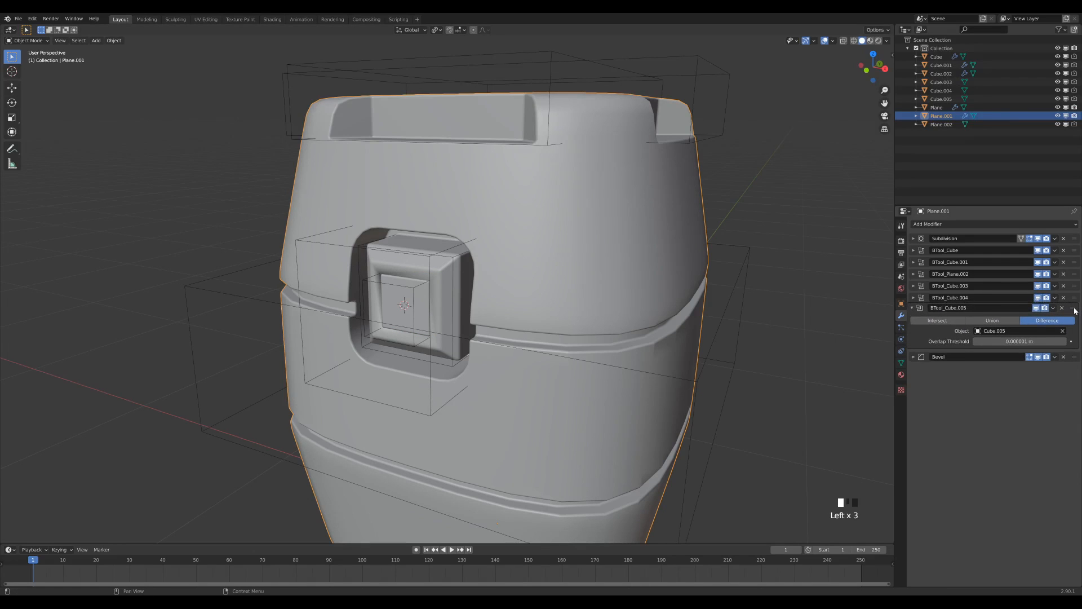
scroll(402, 286, up, 5)
middle_drag(401, 286, 597, 172)
scroll(558, 175, down, 4)
middle_drag(513, 229, 464, 239)
scroll(304, 247, down, 3)
scroll(506, 256, up, 2)
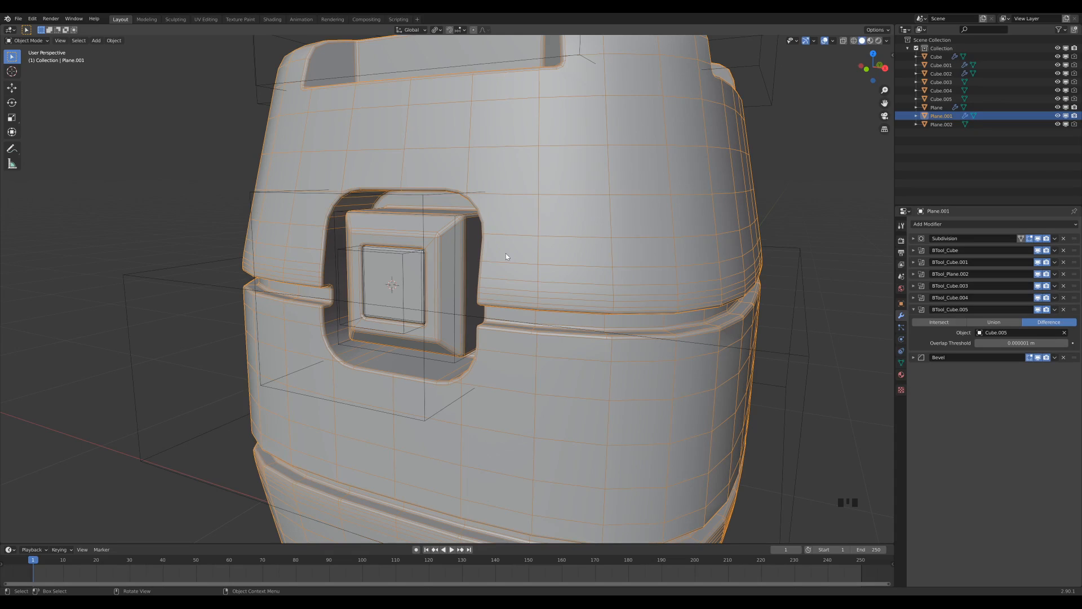
scroll(553, 237, down, 3)
middle_drag(556, 234, 604, 265)
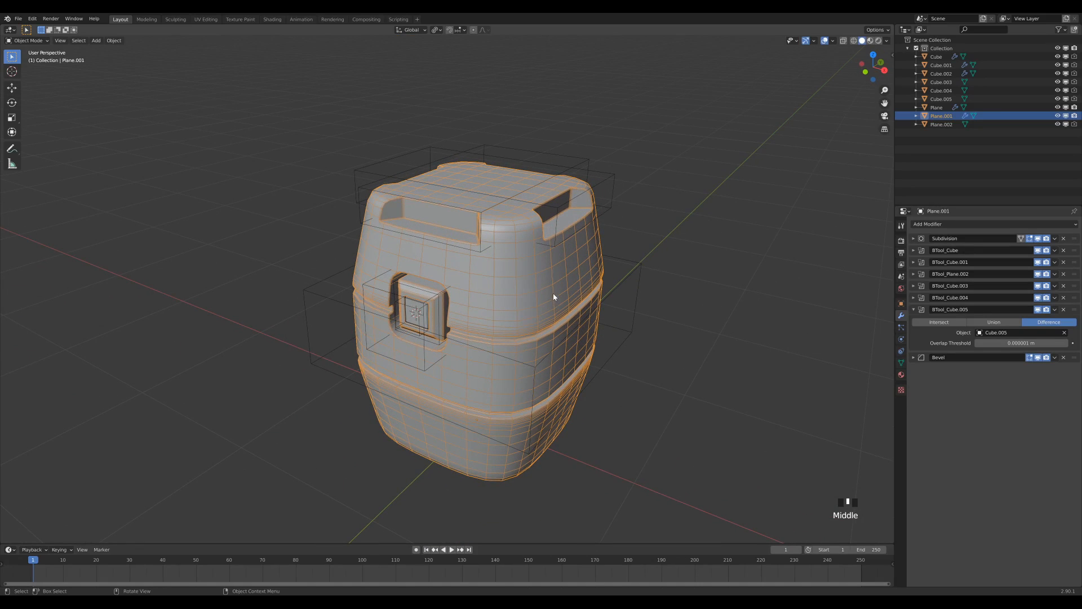
shift+middle_drag(659, 309, 604, 307)
key(ctrl+s)
Step: Hide the viewport overlays to examine the clean barrel, and show them again
key(z)
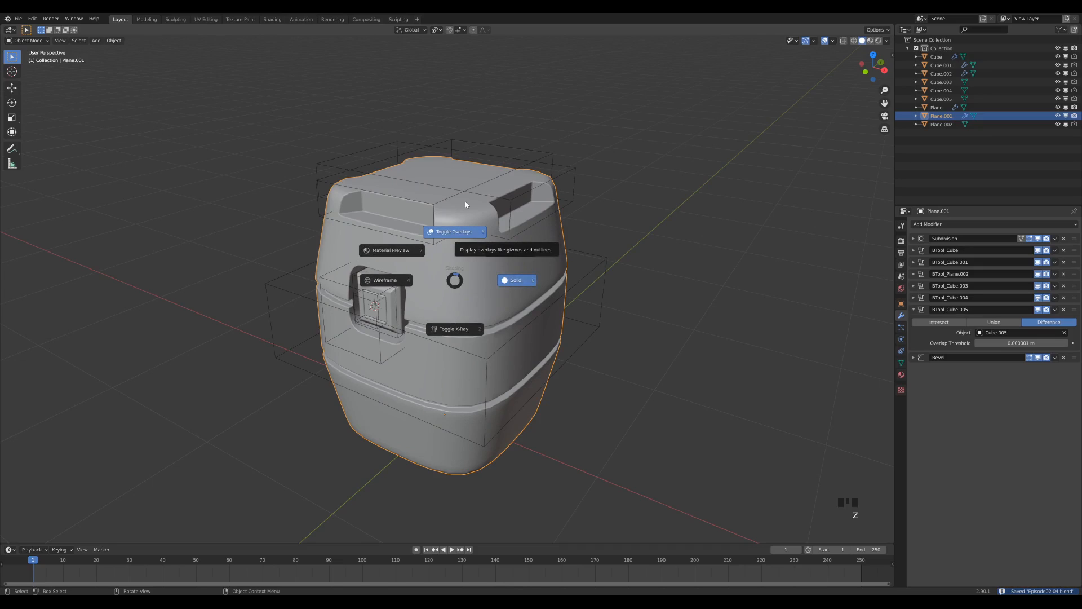
click(465, 204)
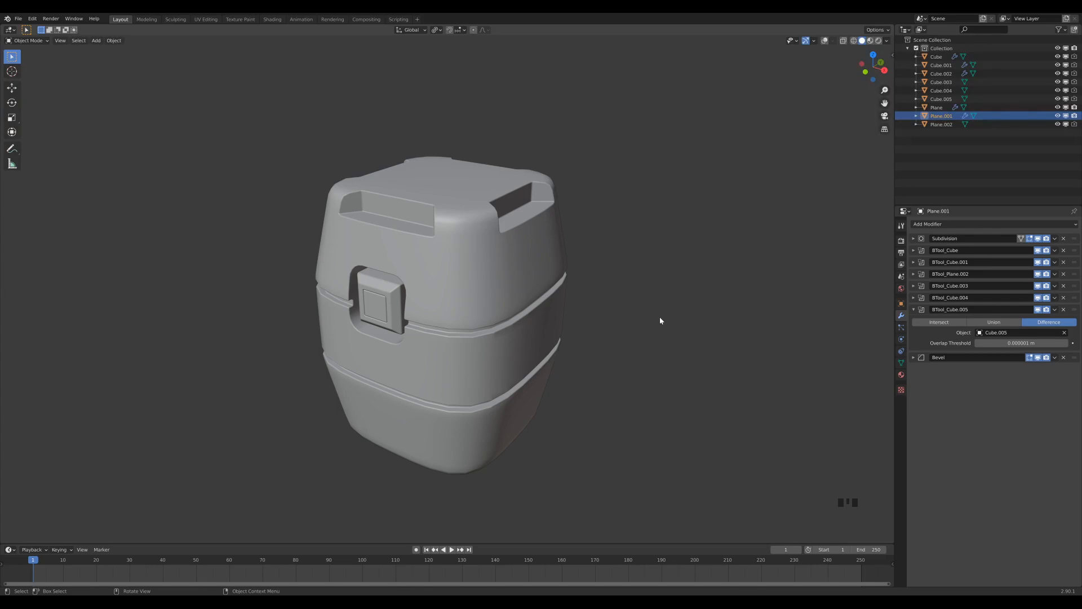
key(shift+alt+z)
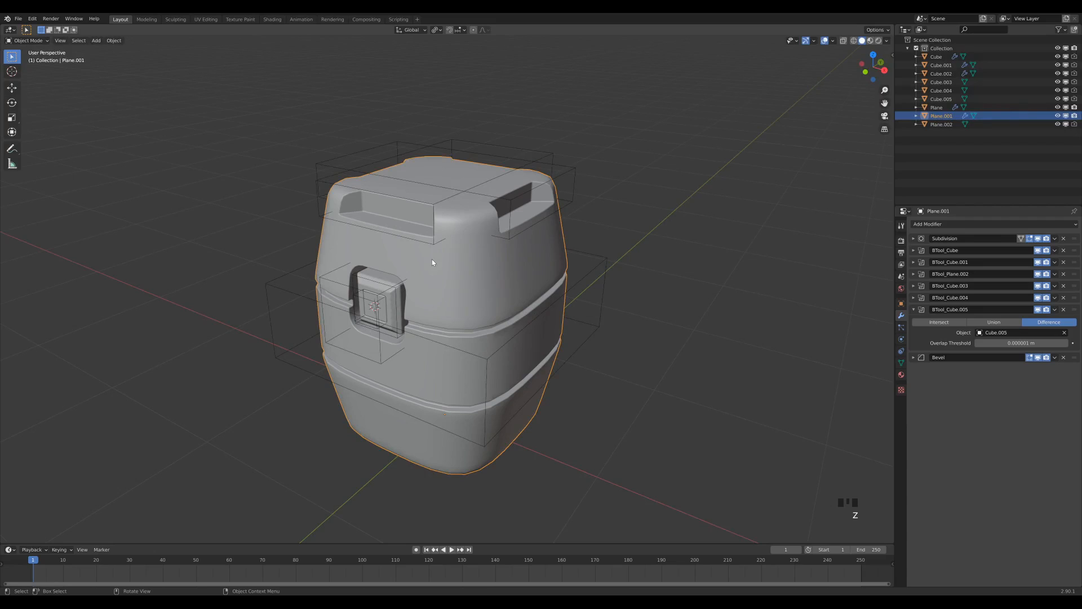
scroll(431, 262, down, 2)
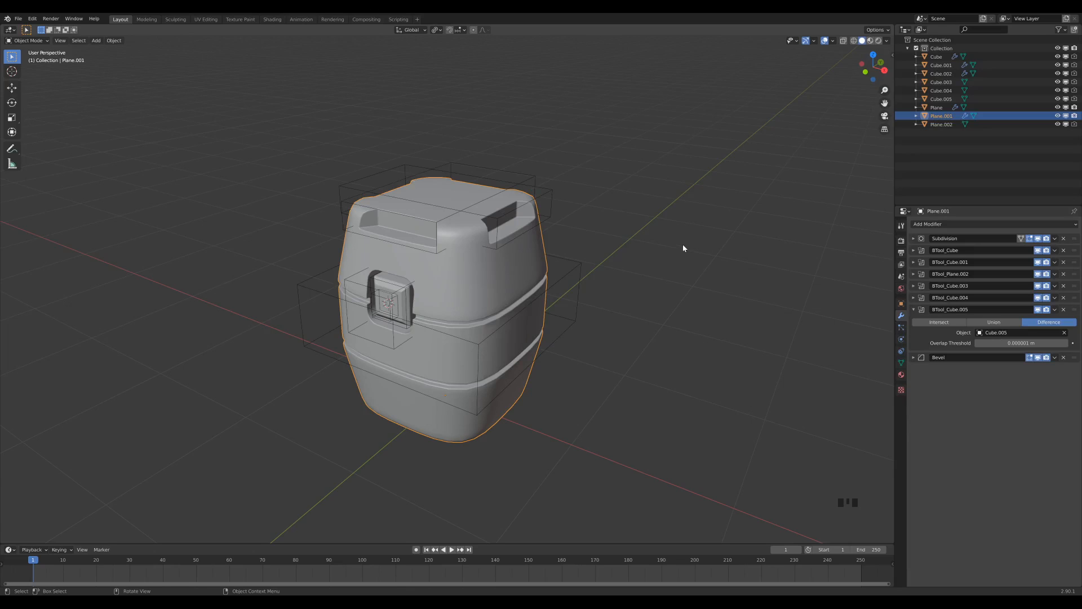
Step: Select all objects with the barrel body active and parent them to it using Object (Keep Transform)
drag(231, 106, 725, 500)
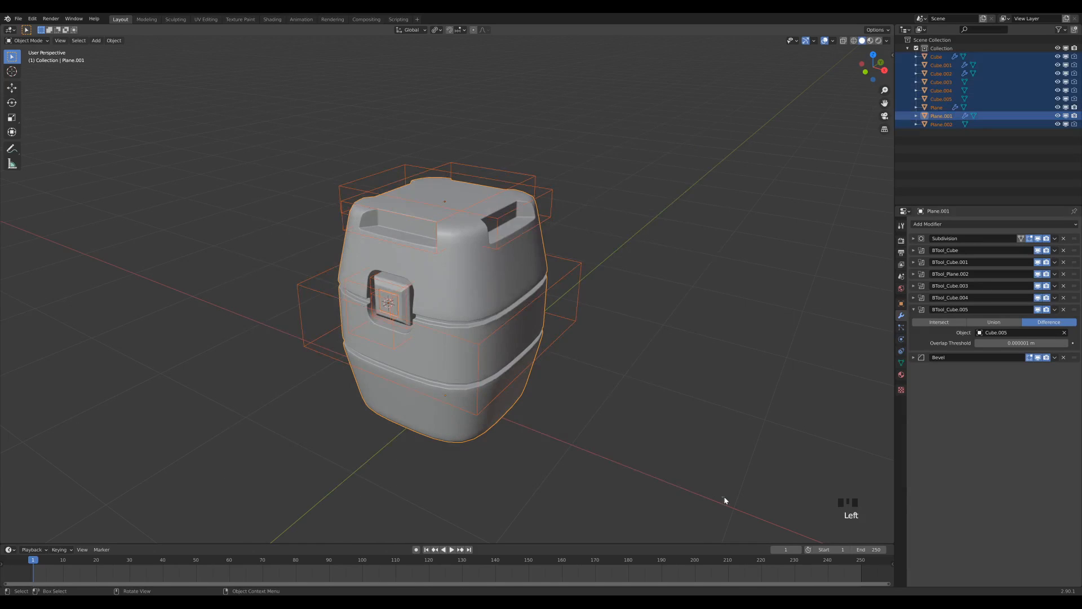
shift+click(536, 253)
shift+click(533, 256)
key(ctrl+p)
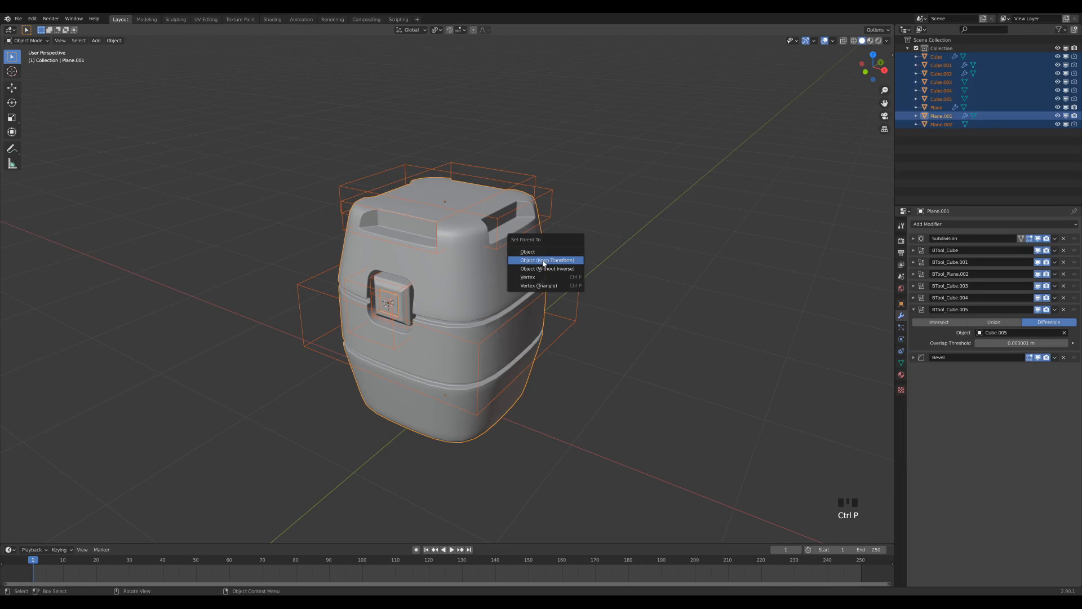
click(544, 260)
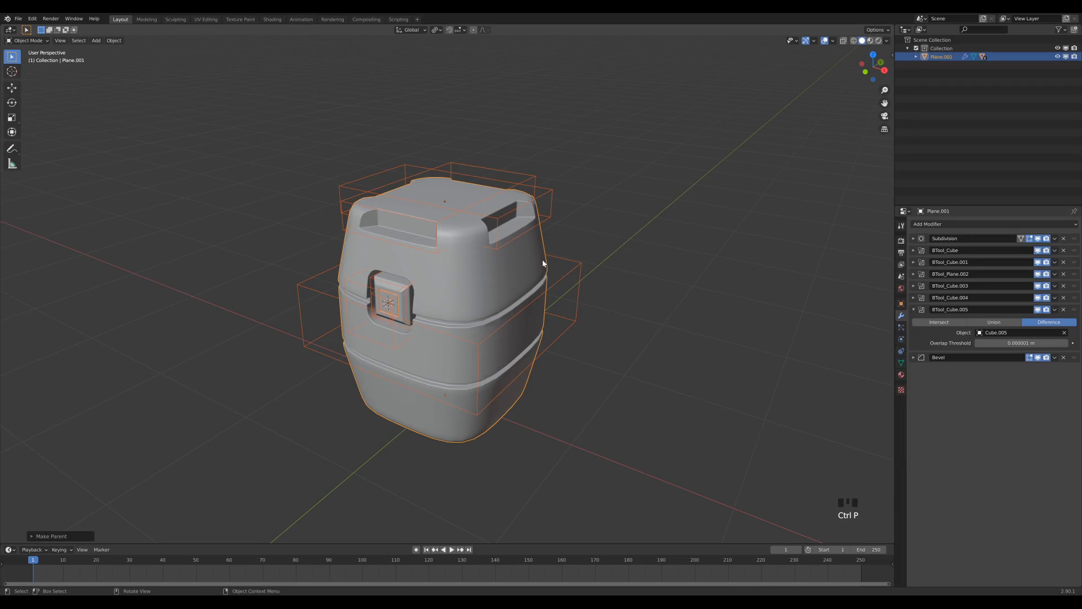
Step: Rename the parent barrel object Plane.001 to Crate
double_click(939, 57)
text(Crate)
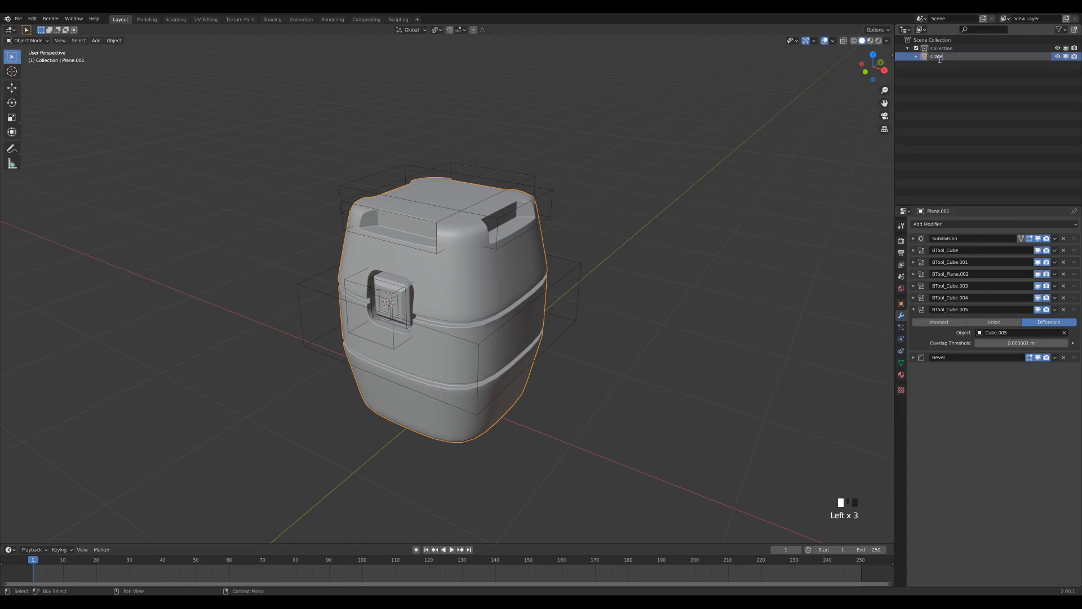
key(Return)
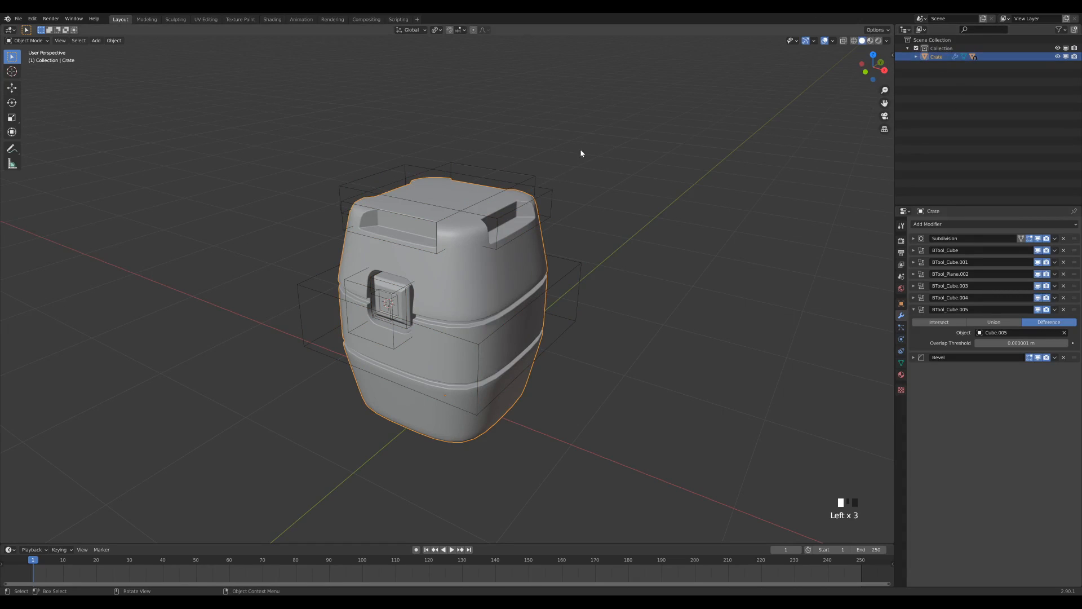
Step: Select the Boolean cutters around the handles, bands and side recess and move them to a new collection named Bools
mouse_move(551, 188)
middle_down()
mouse_move(599, 177)
mouse_move(556, 199)
middle_up()
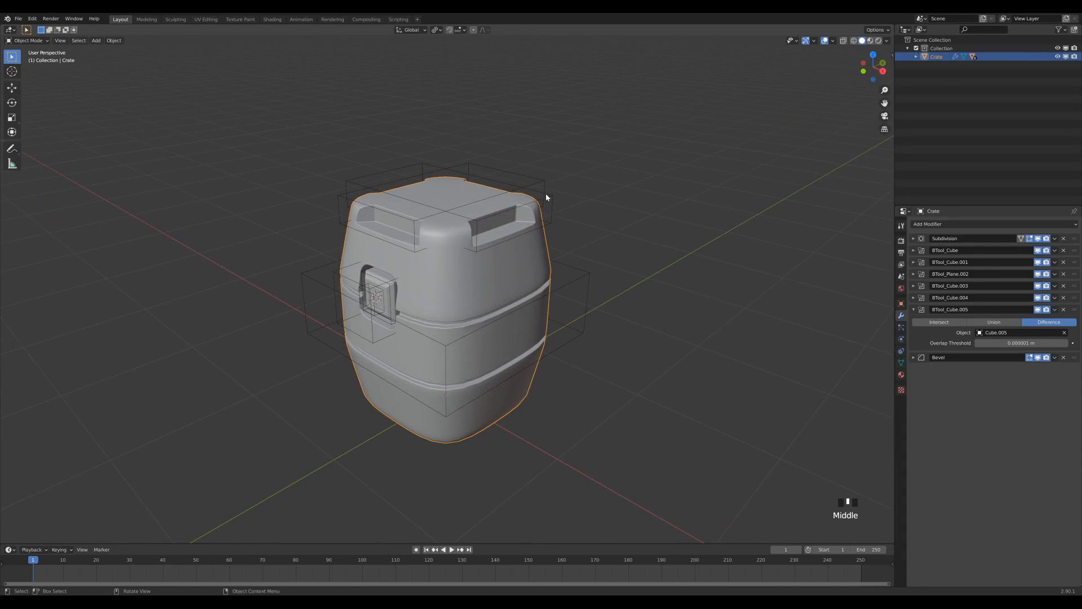
click(543, 192)
click(543, 190)
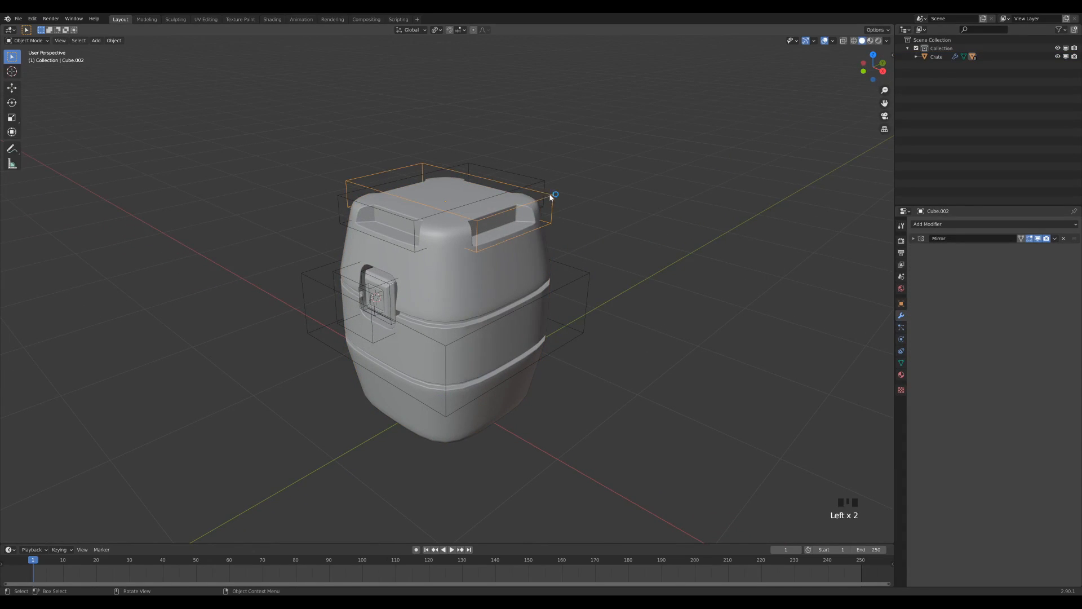
shift+click(539, 181)
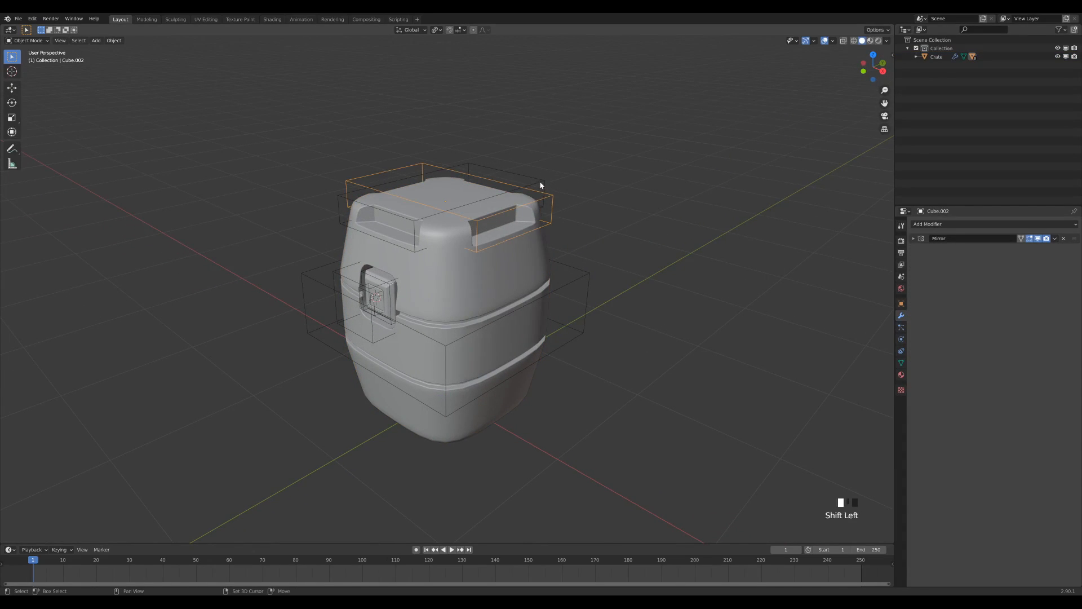
shift+click(580, 271)
scroll(319, 294, up, 4)
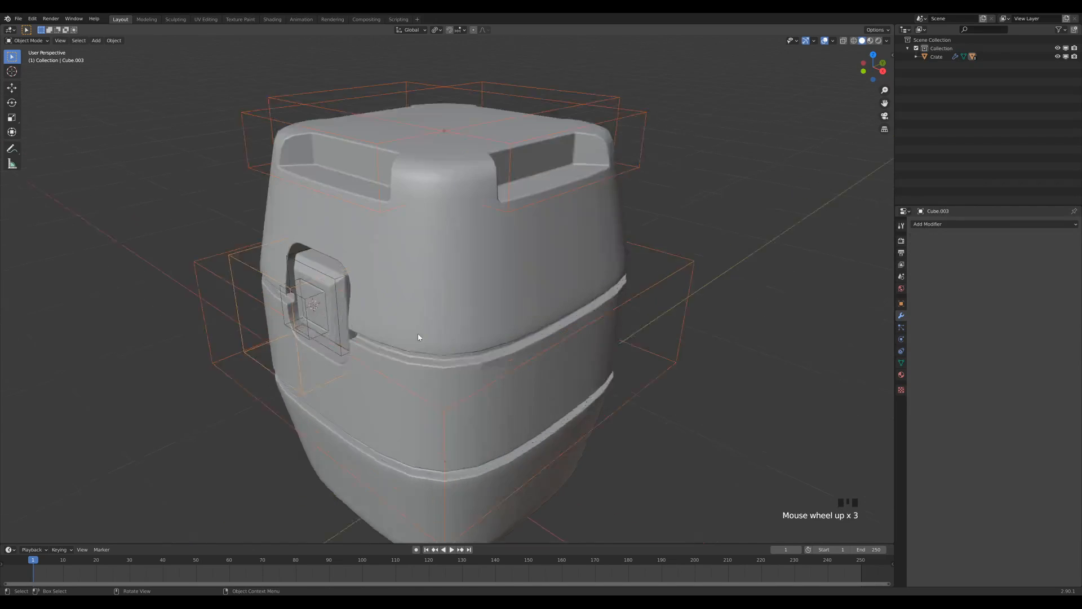
shift+click(306, 291)
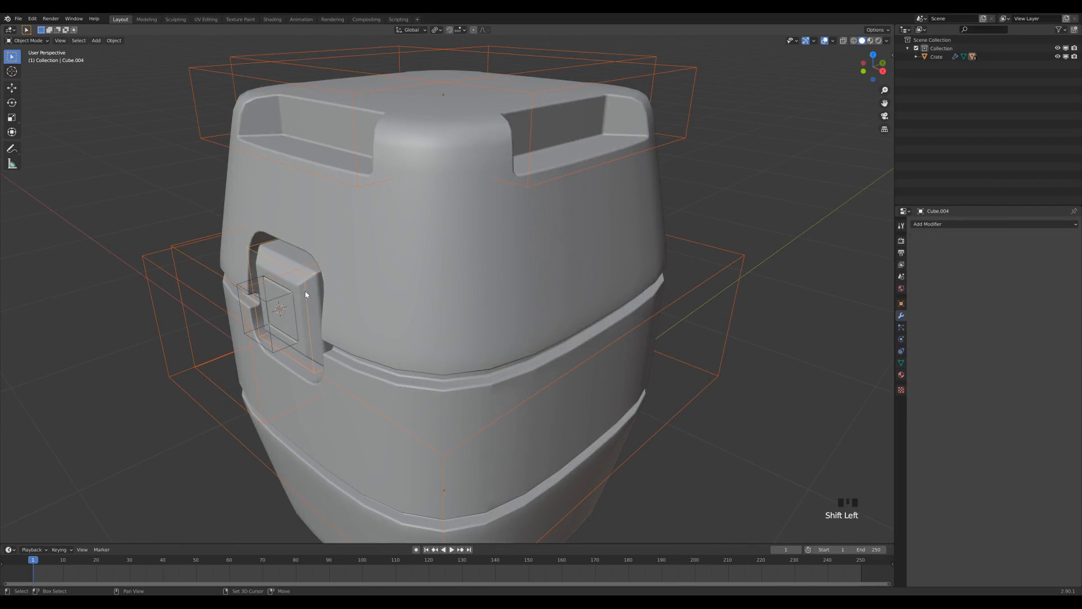
shift+click(268, 300)
scroll(518, 235, down, 3)
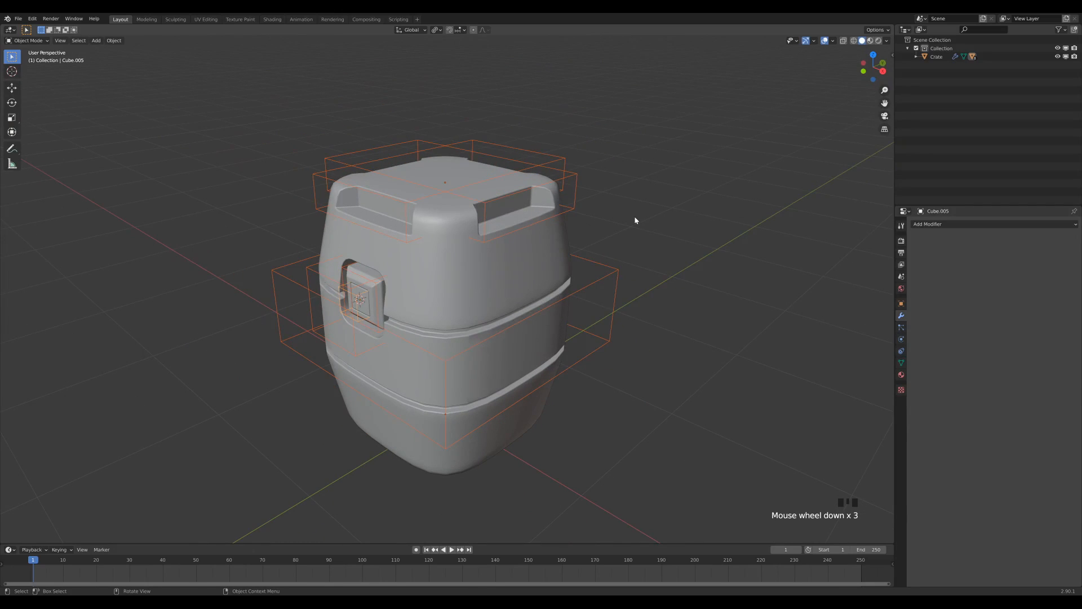
key(m)
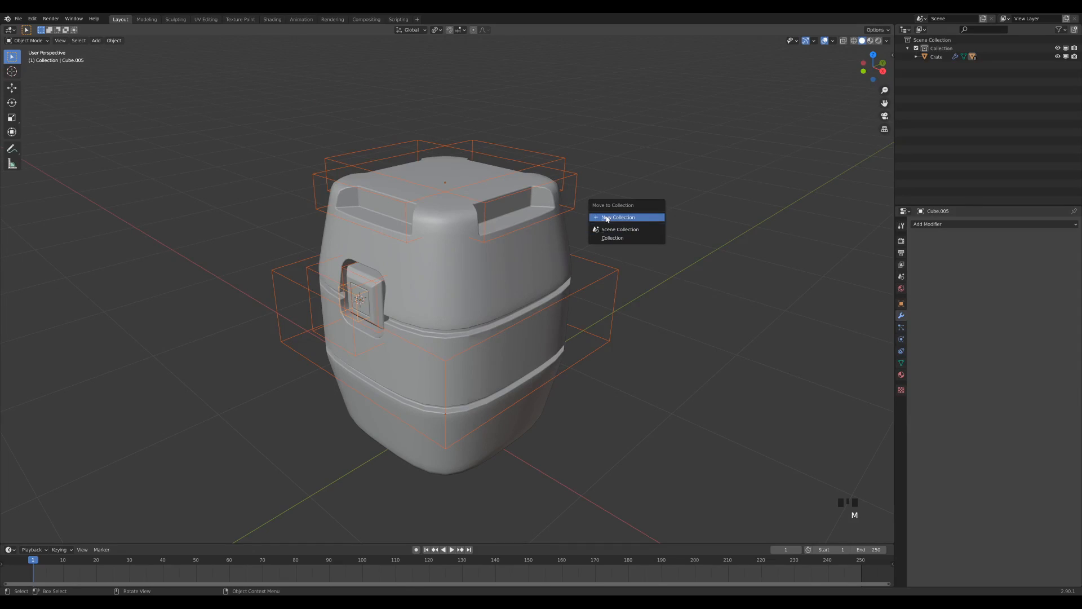
click(607, 218)
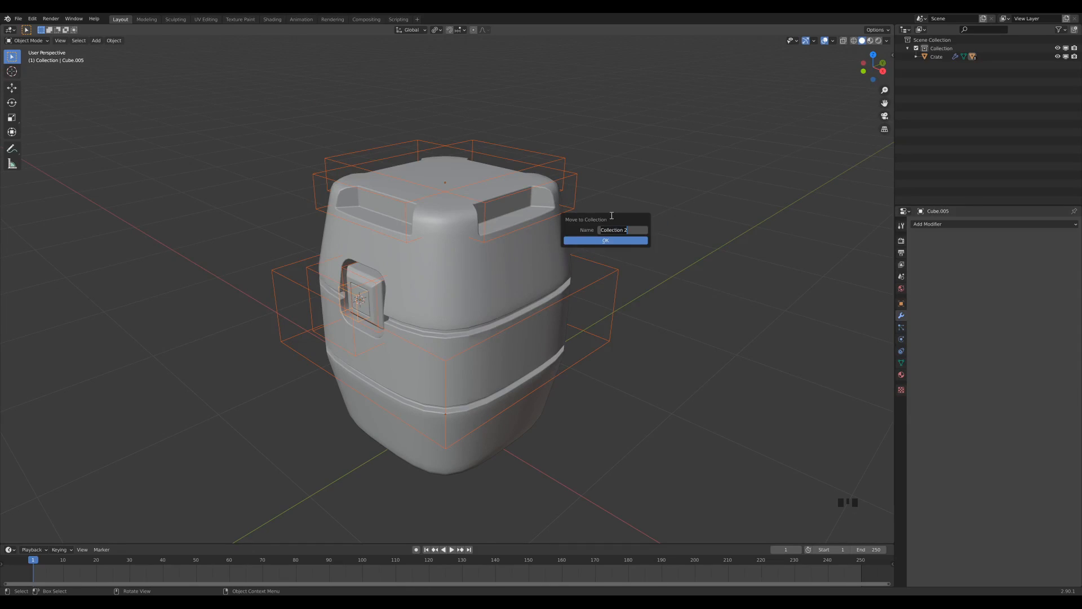
text(Bools)
click(596, 239)
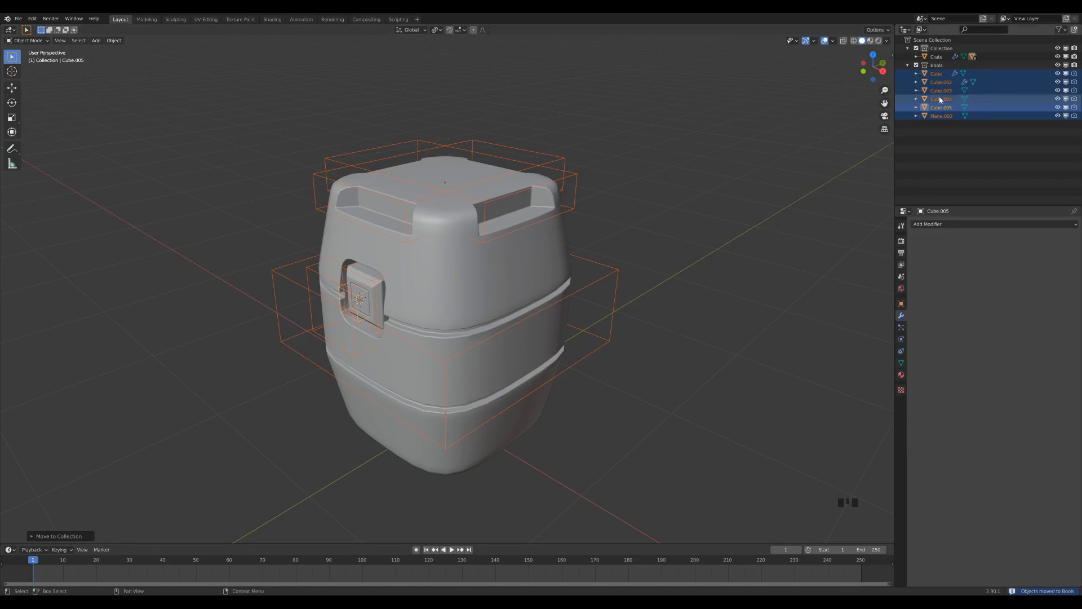
Step: Deselect everything, collapse the Bools collection and exclude it from the view layer
click(908, 66)
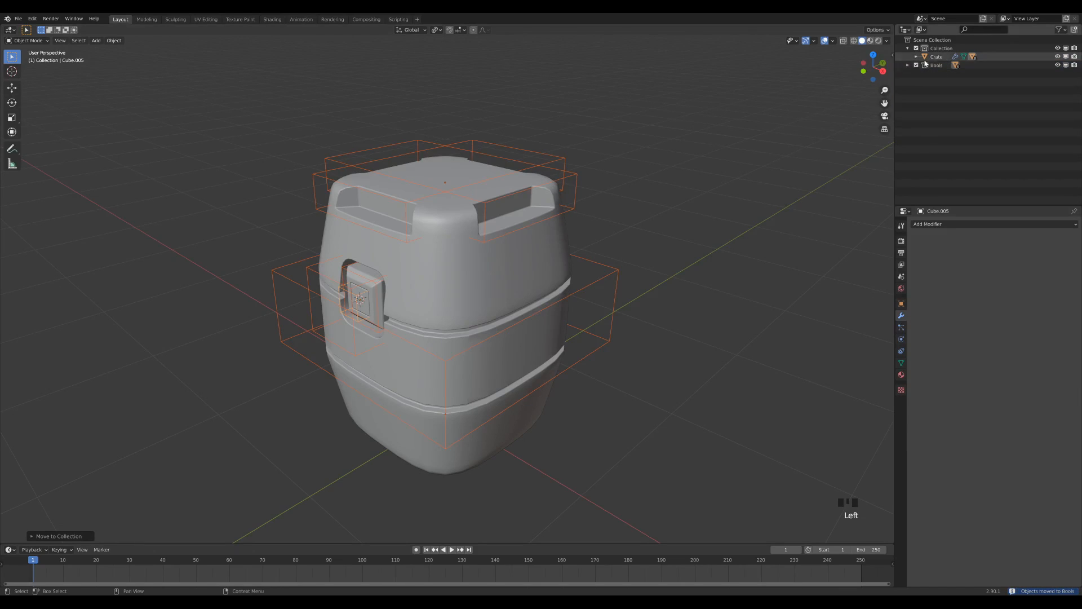
click(908, 66)
click(950, 136)
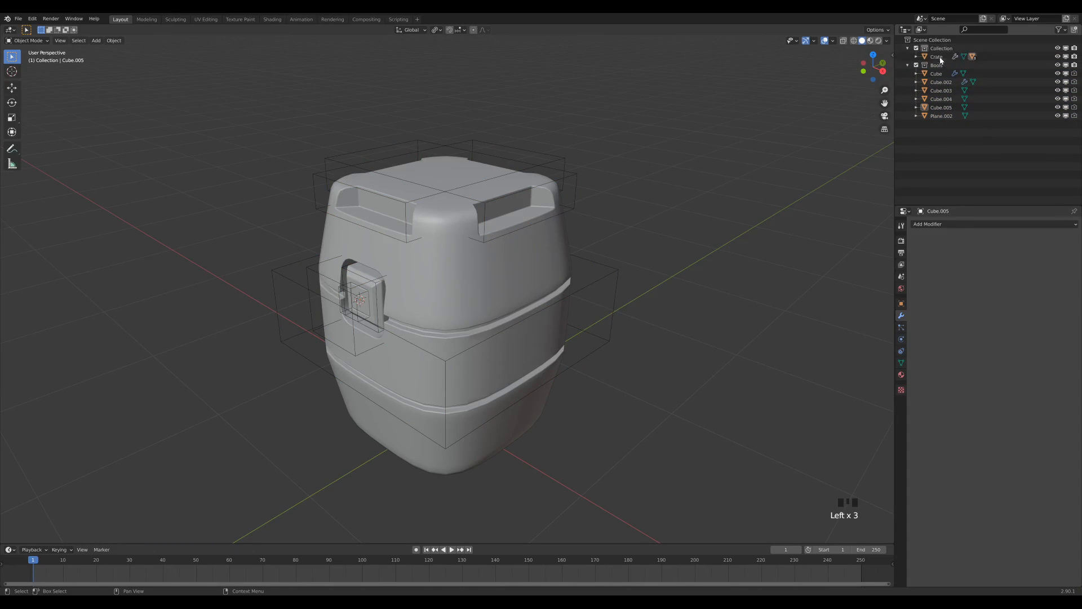
click(909, 65)
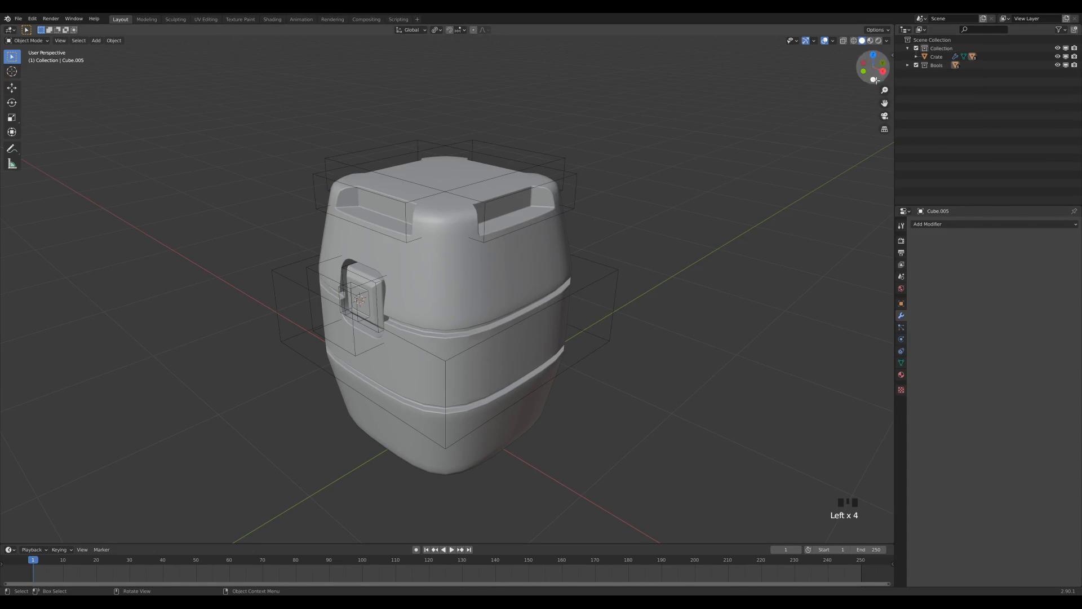
middle_drag(579, 204, 603, 206)
scroll(604, 208, down, 2)
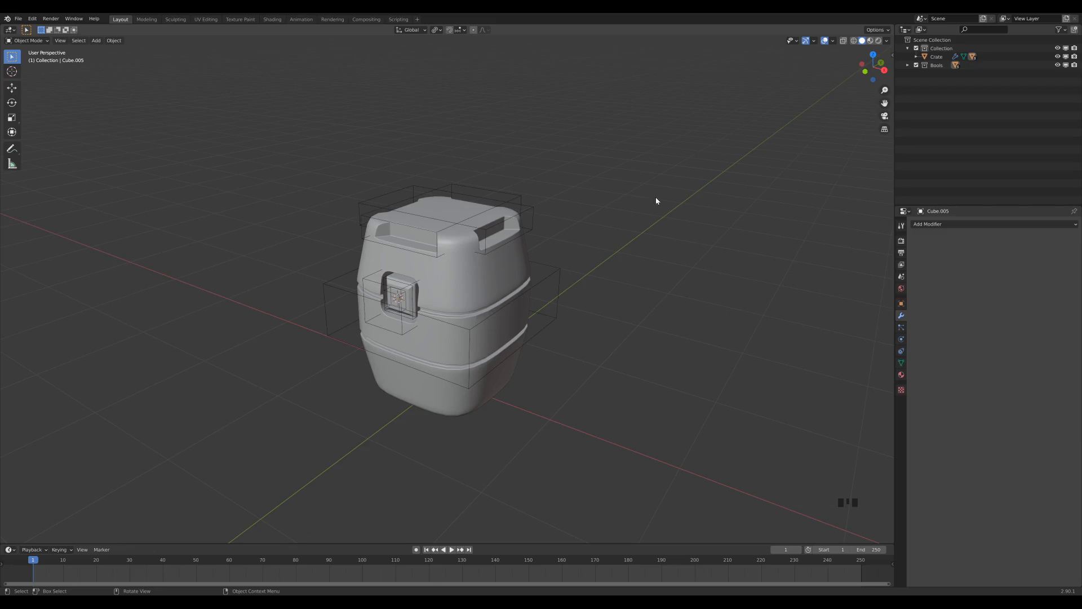
click(916, 66)
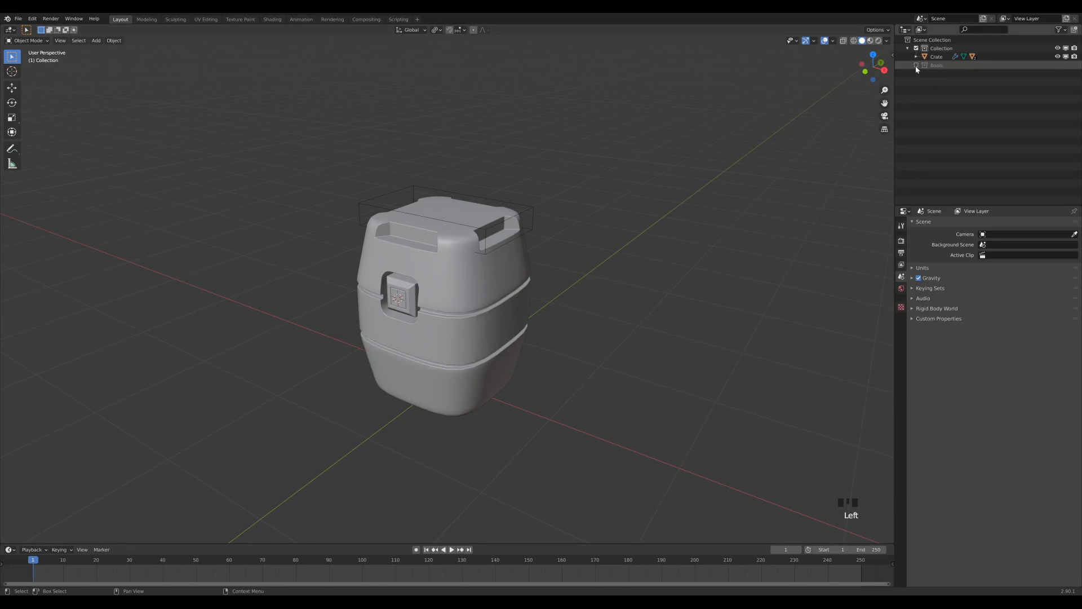
Step: Move the leftover handle cutter Cube.001 around the barrel's top into the Bools collection
click(530, 210)
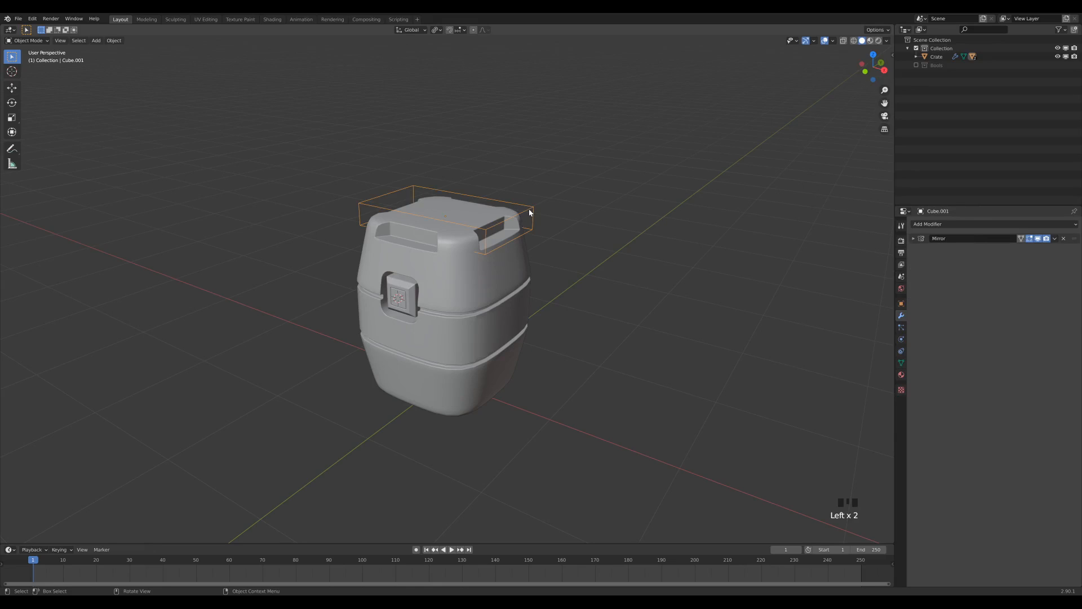
key(m)
click(515, 241)
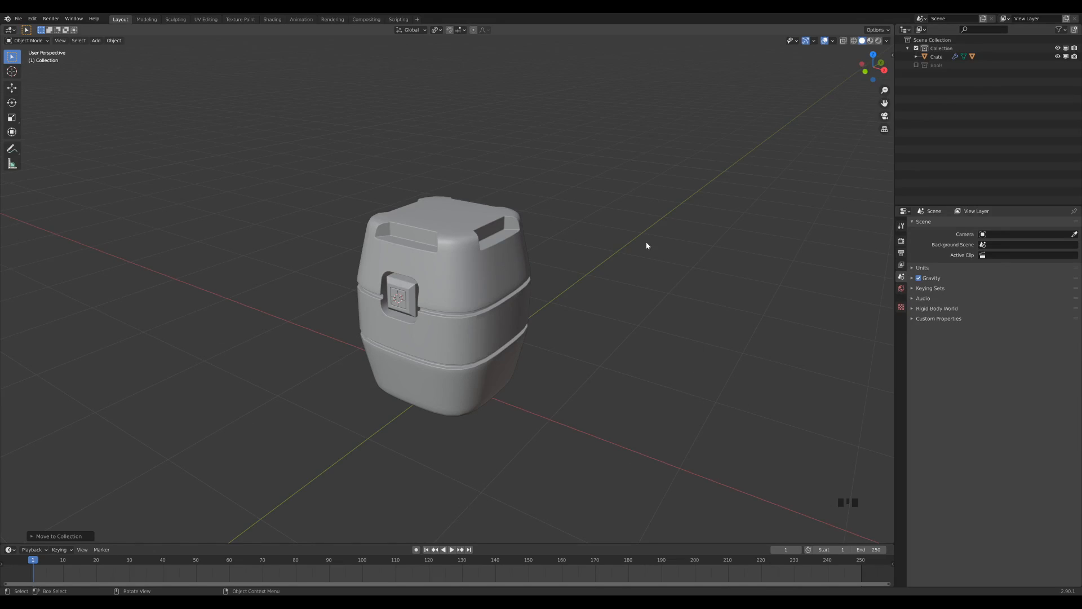
scroll(624, 248, down, 2)
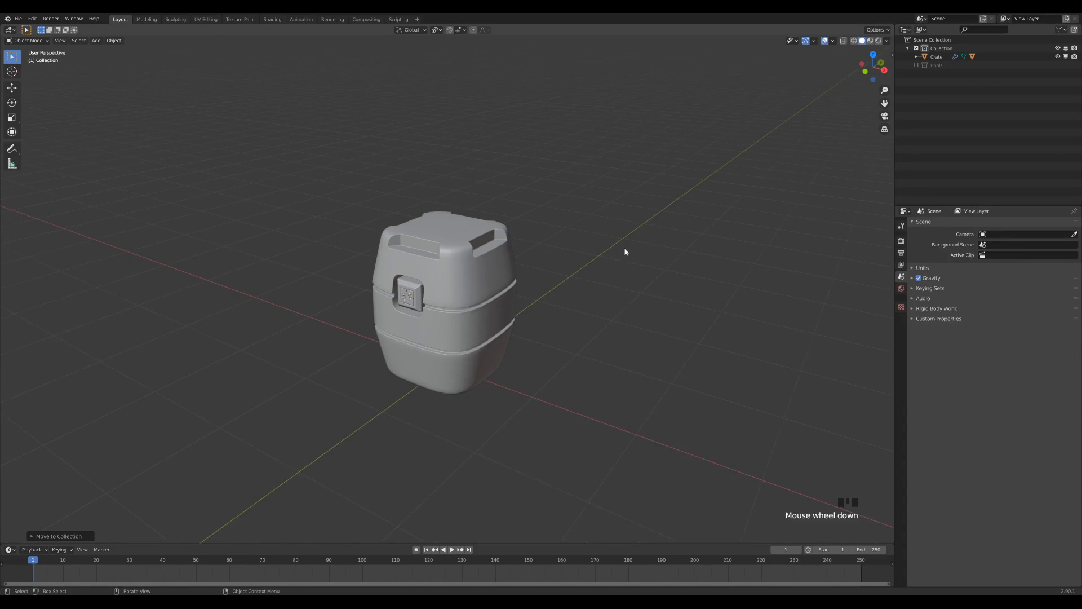
Step: Select all remaining barrel parts, move them to a new collection named Assets, and clear the selection
click(485, 299)
click(577, 305)
drag(264, 153, 638, 440)
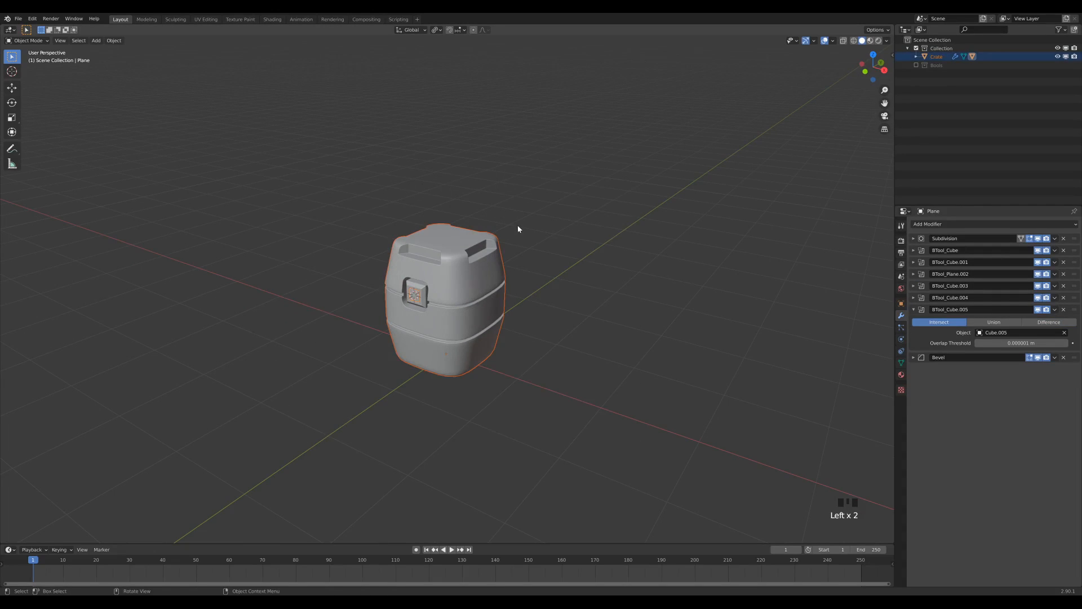
key(m)
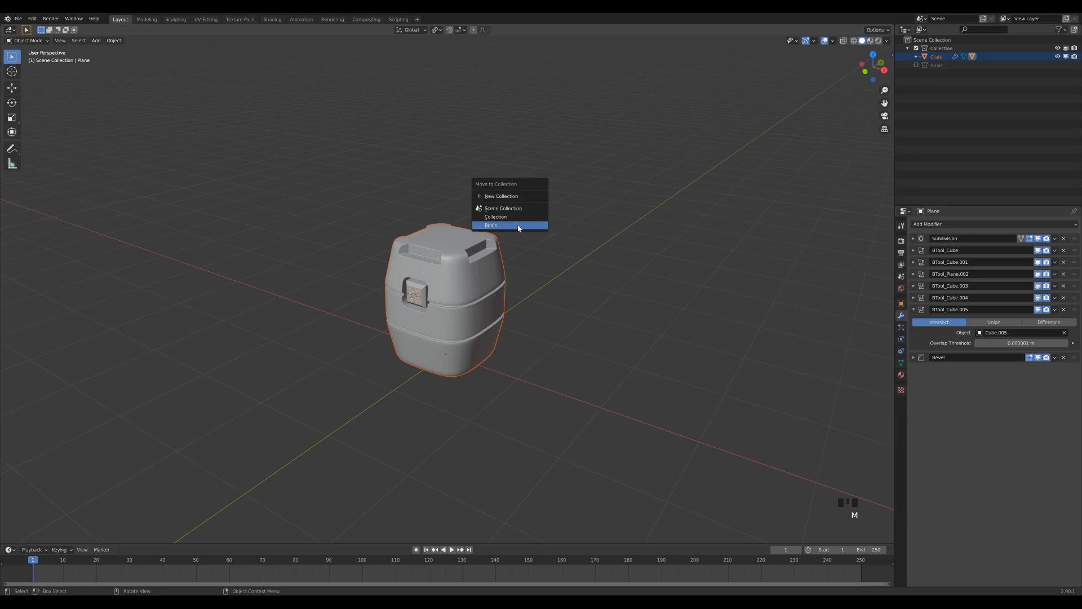
click(502, 196)
text(Assets)
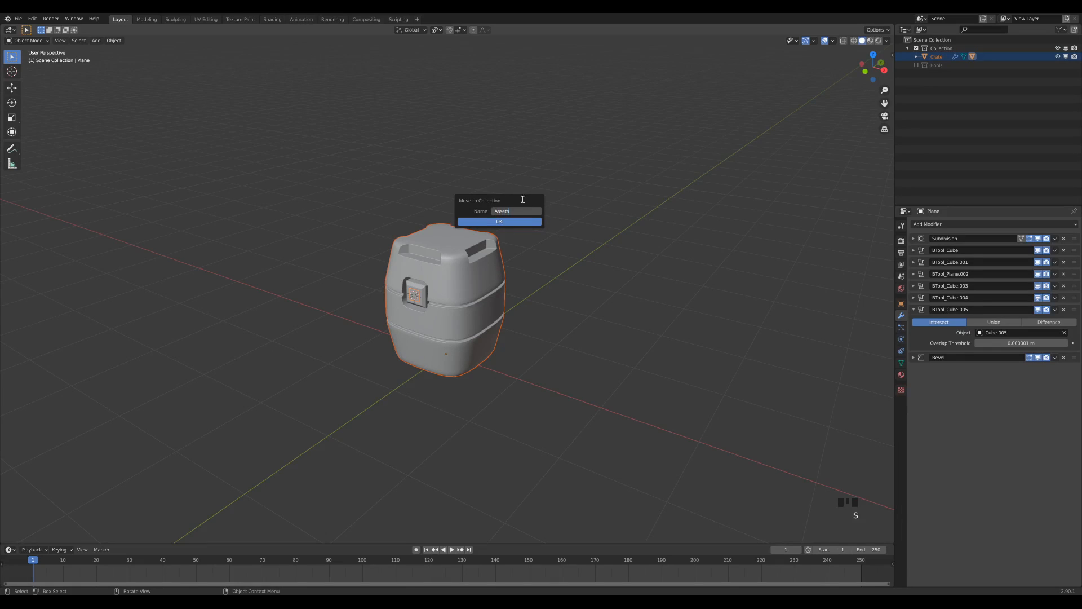
click(505, 224)
click(685, 171)
scroll(684, 171, up, 2)
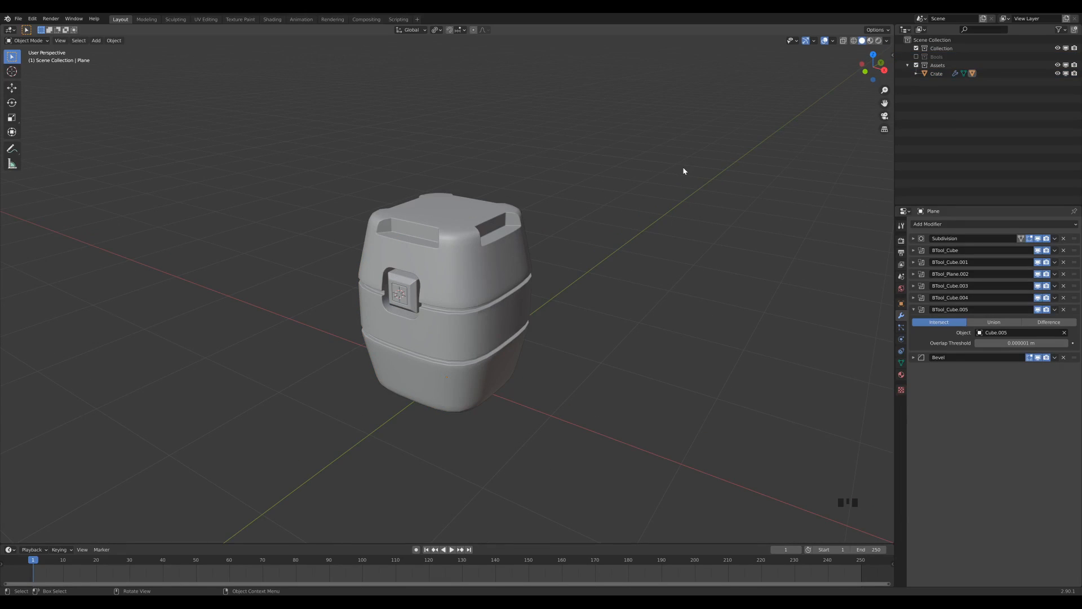